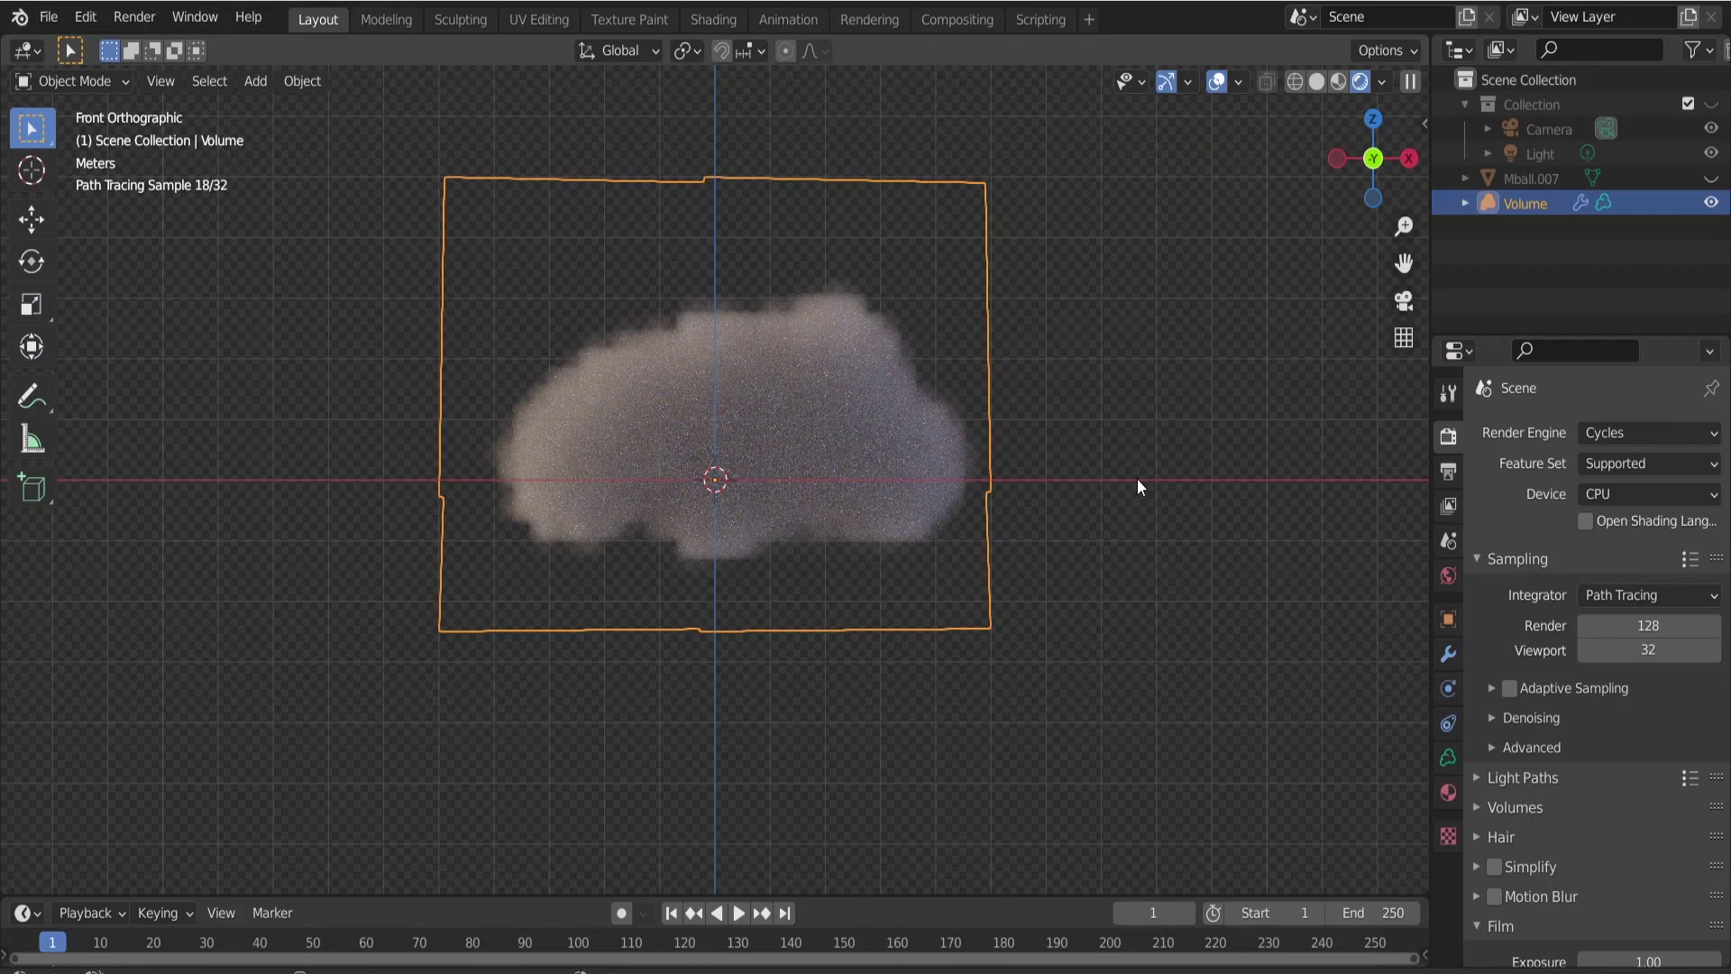
# Examine the cloud volume from several angles in the Shading workspace
pyautogui.click(709, 21)
pyautogui.scroll(-3, 920, 363)
pyautogui.moveTo(919, 362); pyautogui.dragTo(894, 402, button='middle')
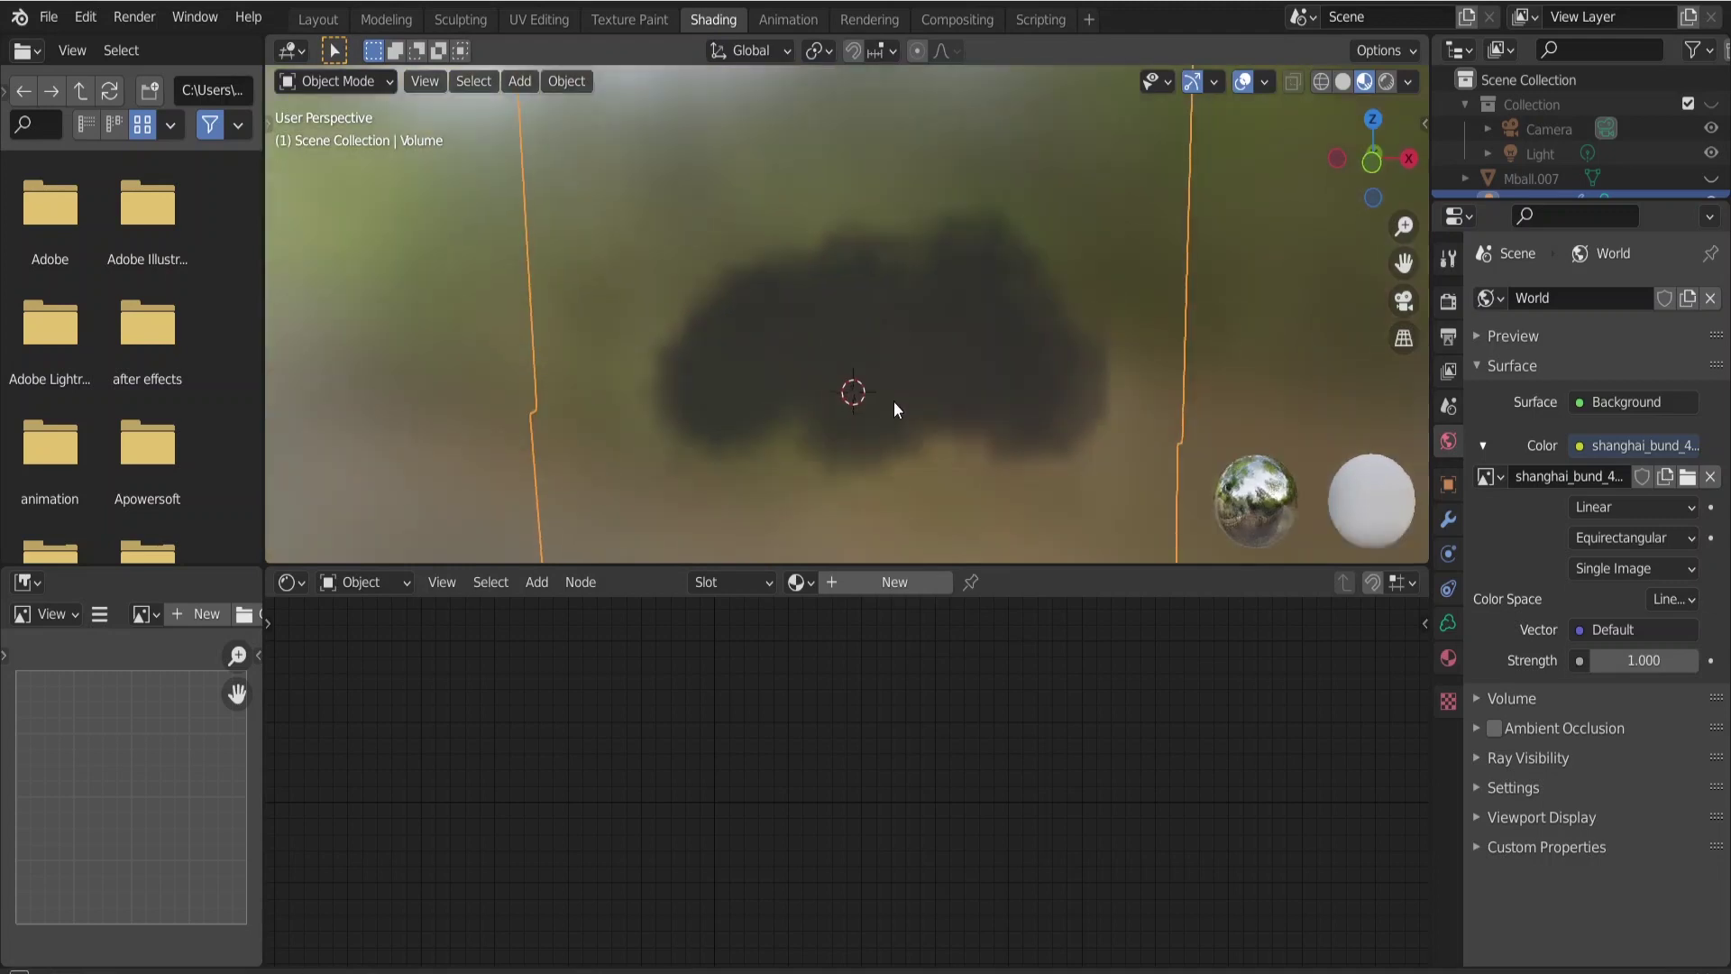
pyautogui.scroll(5, 894, 407)
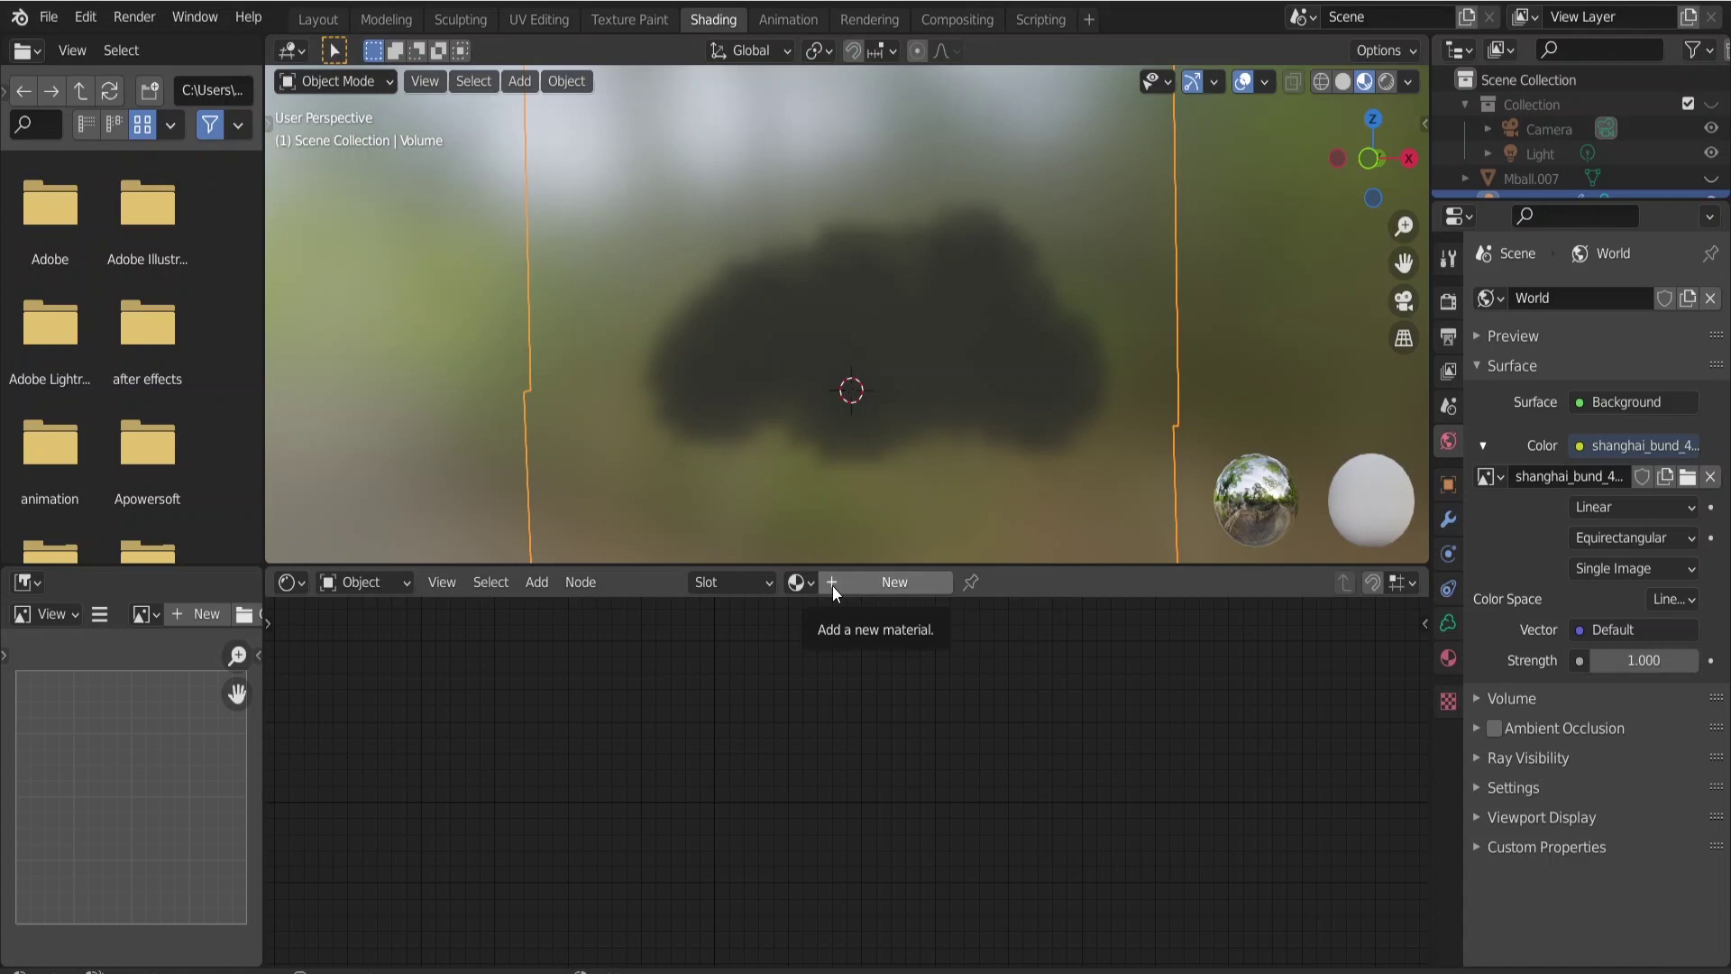
pyautogui.scroll(-3, 885, 439)
pyautogui.moveTo(882, 380); pyautogui.dragTo(629, 394, button='middle')
pyautogui.scroll(2, 890, 430)
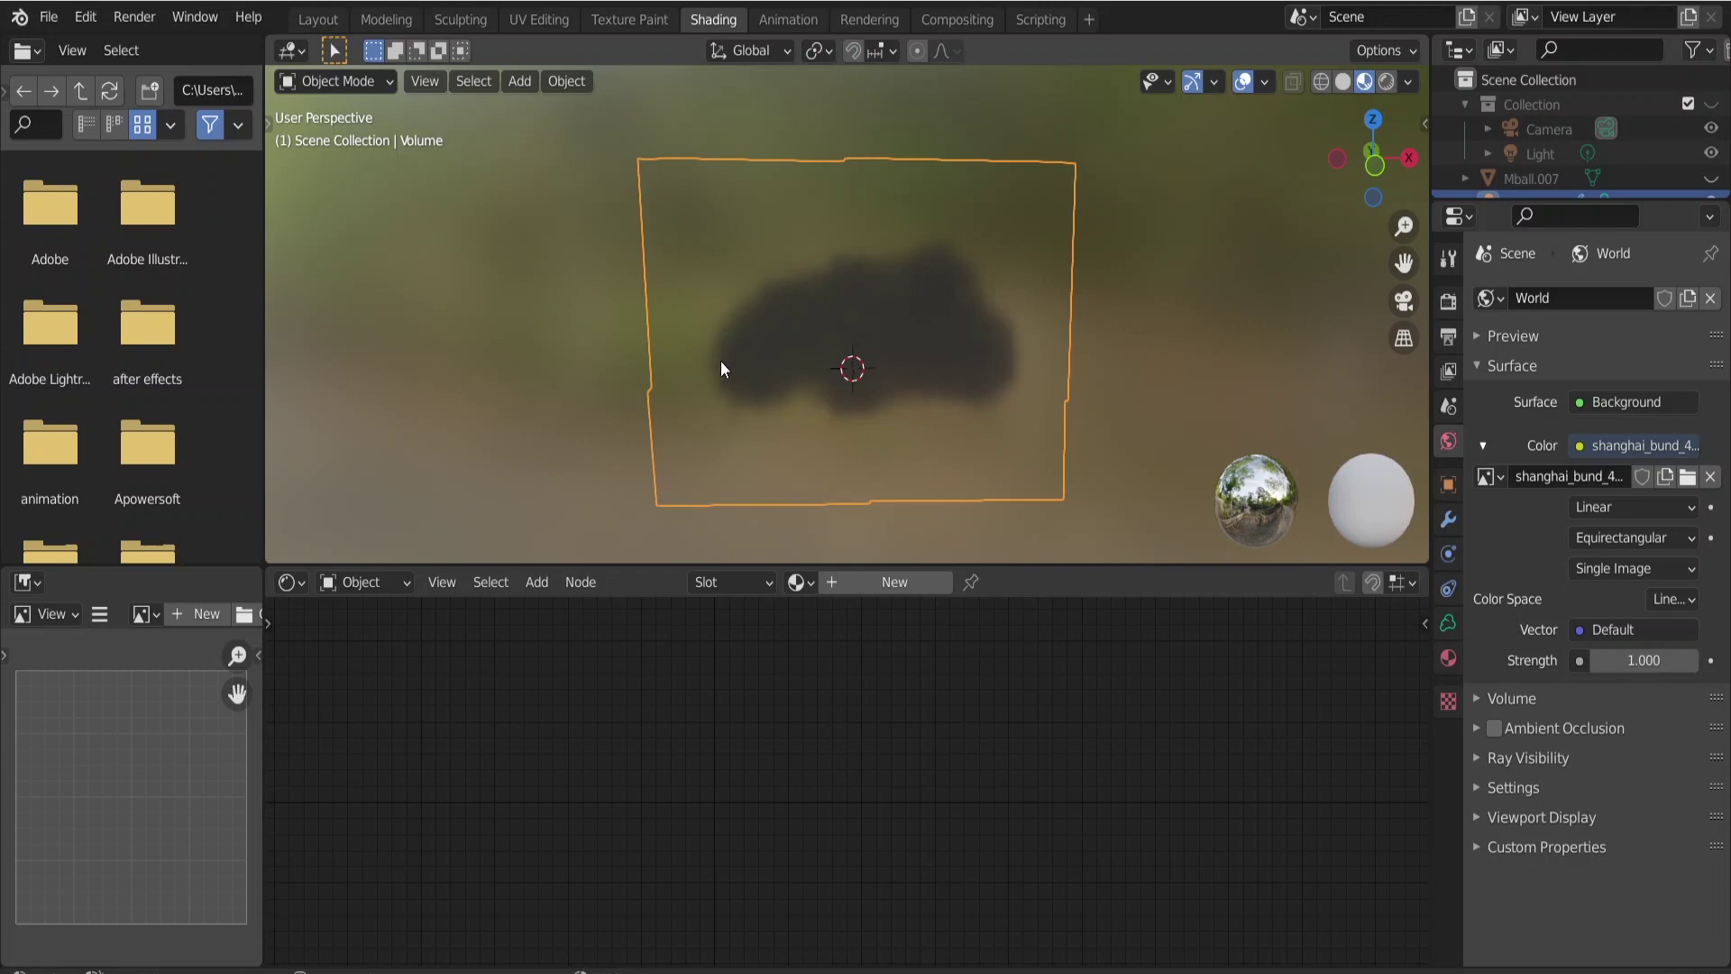
pyautogui.moveTo(722, 372); pyautogui.dragTo(960, 390, button='middle')
pyautogui.scroll(-4, 773, 393)
pyautogui.scroll(3, 737, 375)
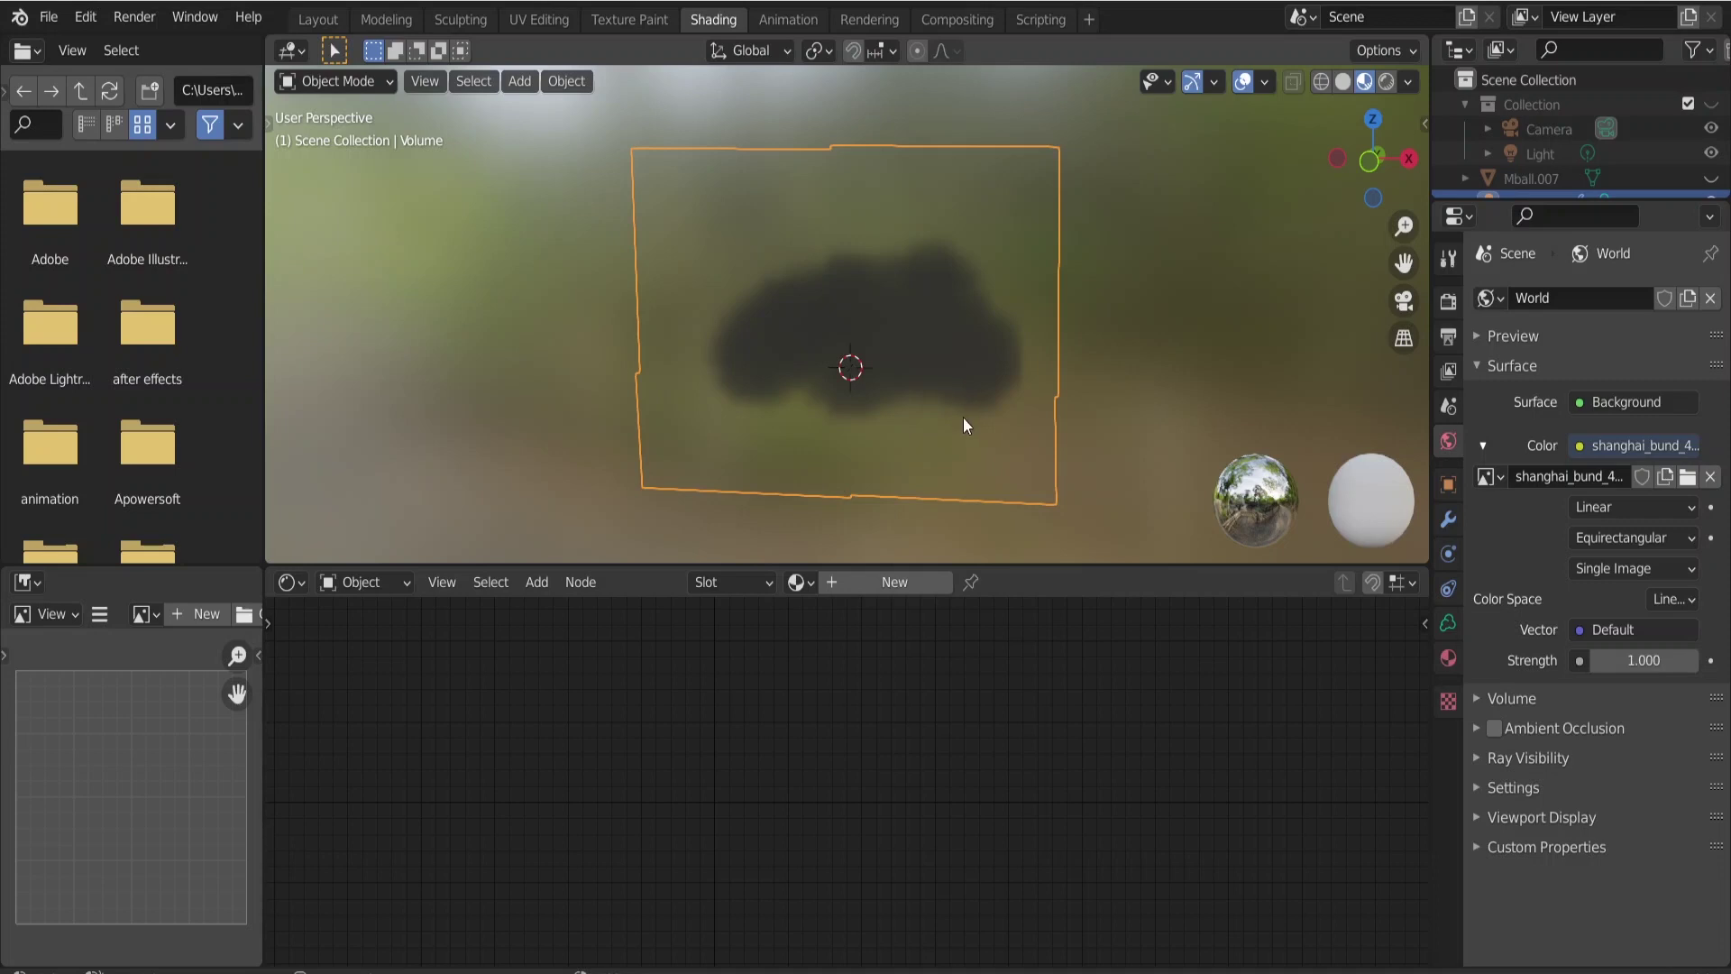
# Add a new material to the cloud volume and view its Principled Volume node and the render settings
pyautogui.click(897, 582)
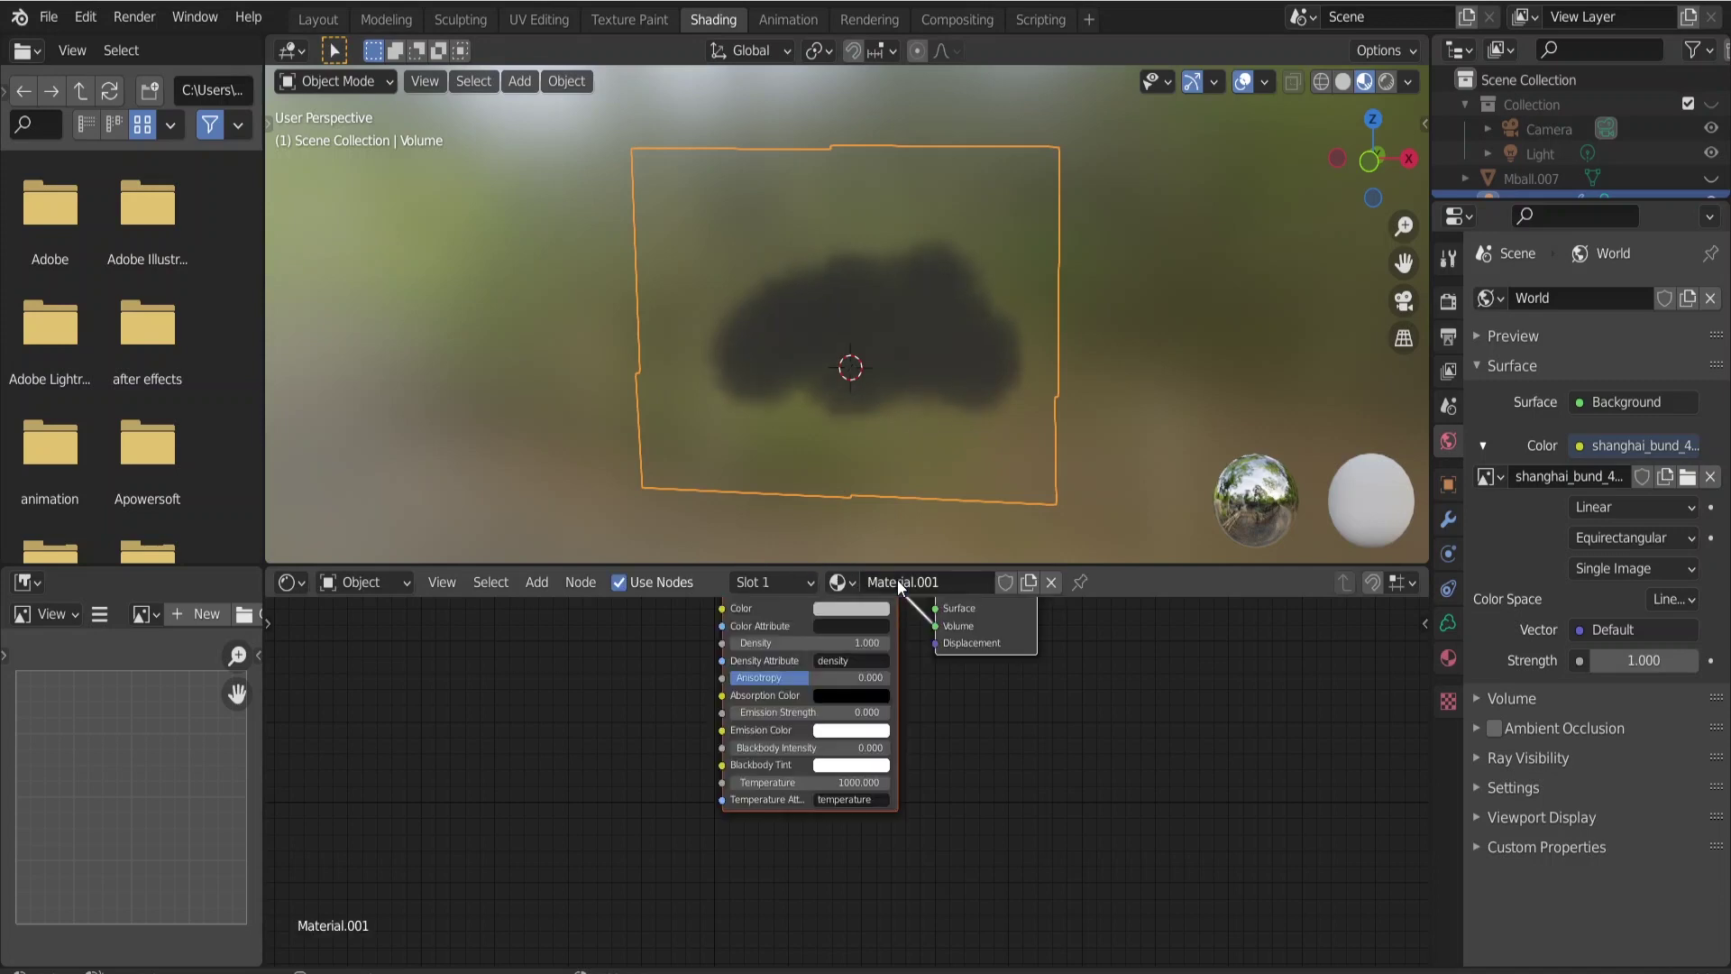
pyautogui.scroll(-1, 999, 720)
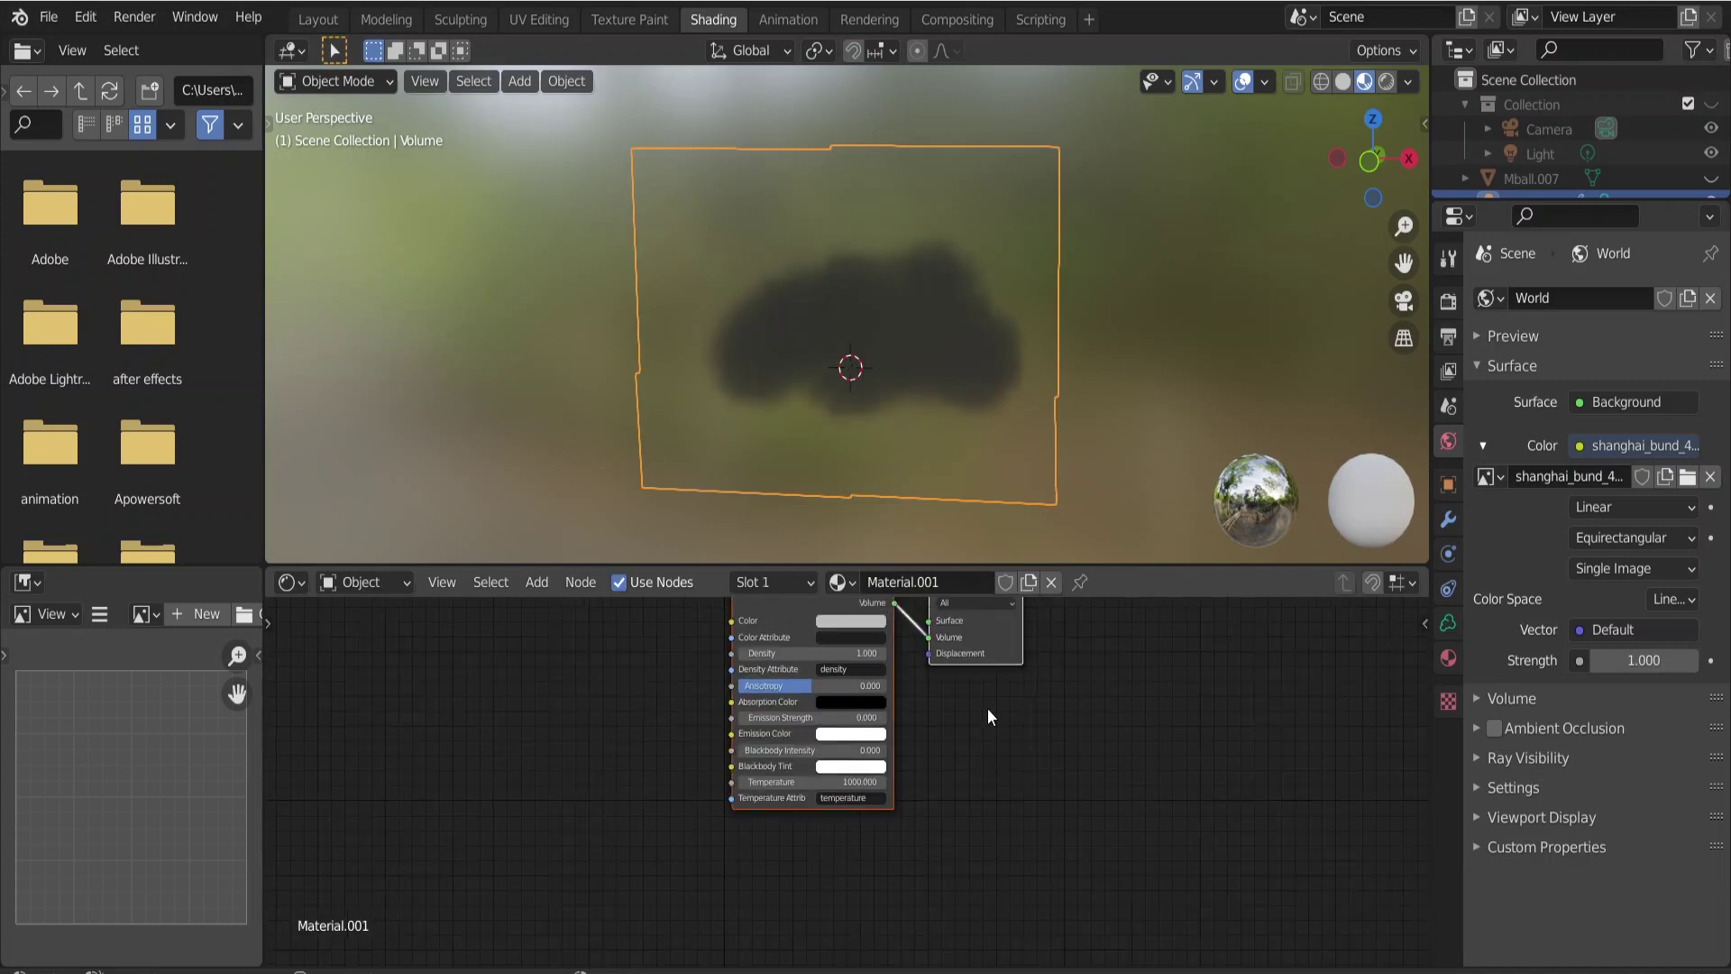
pyautogui.moveTo(987, 708); pyautogui.dragTo(955, 806, button='middle')
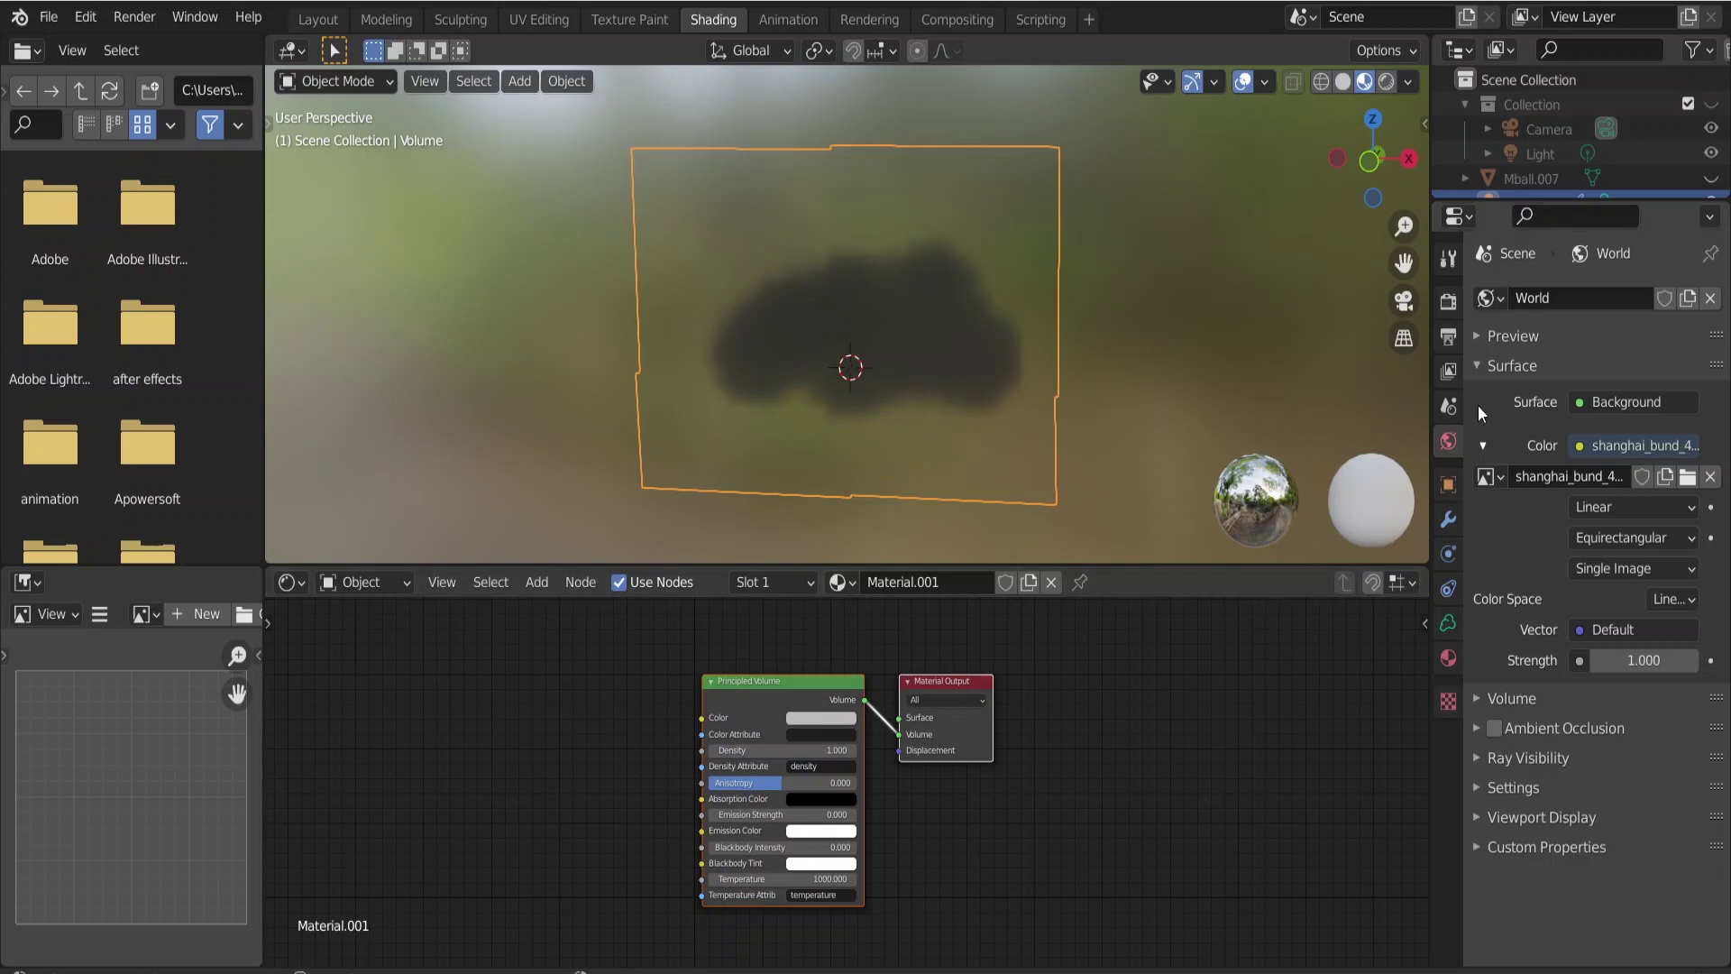
pyautogui.click(1448, 302)
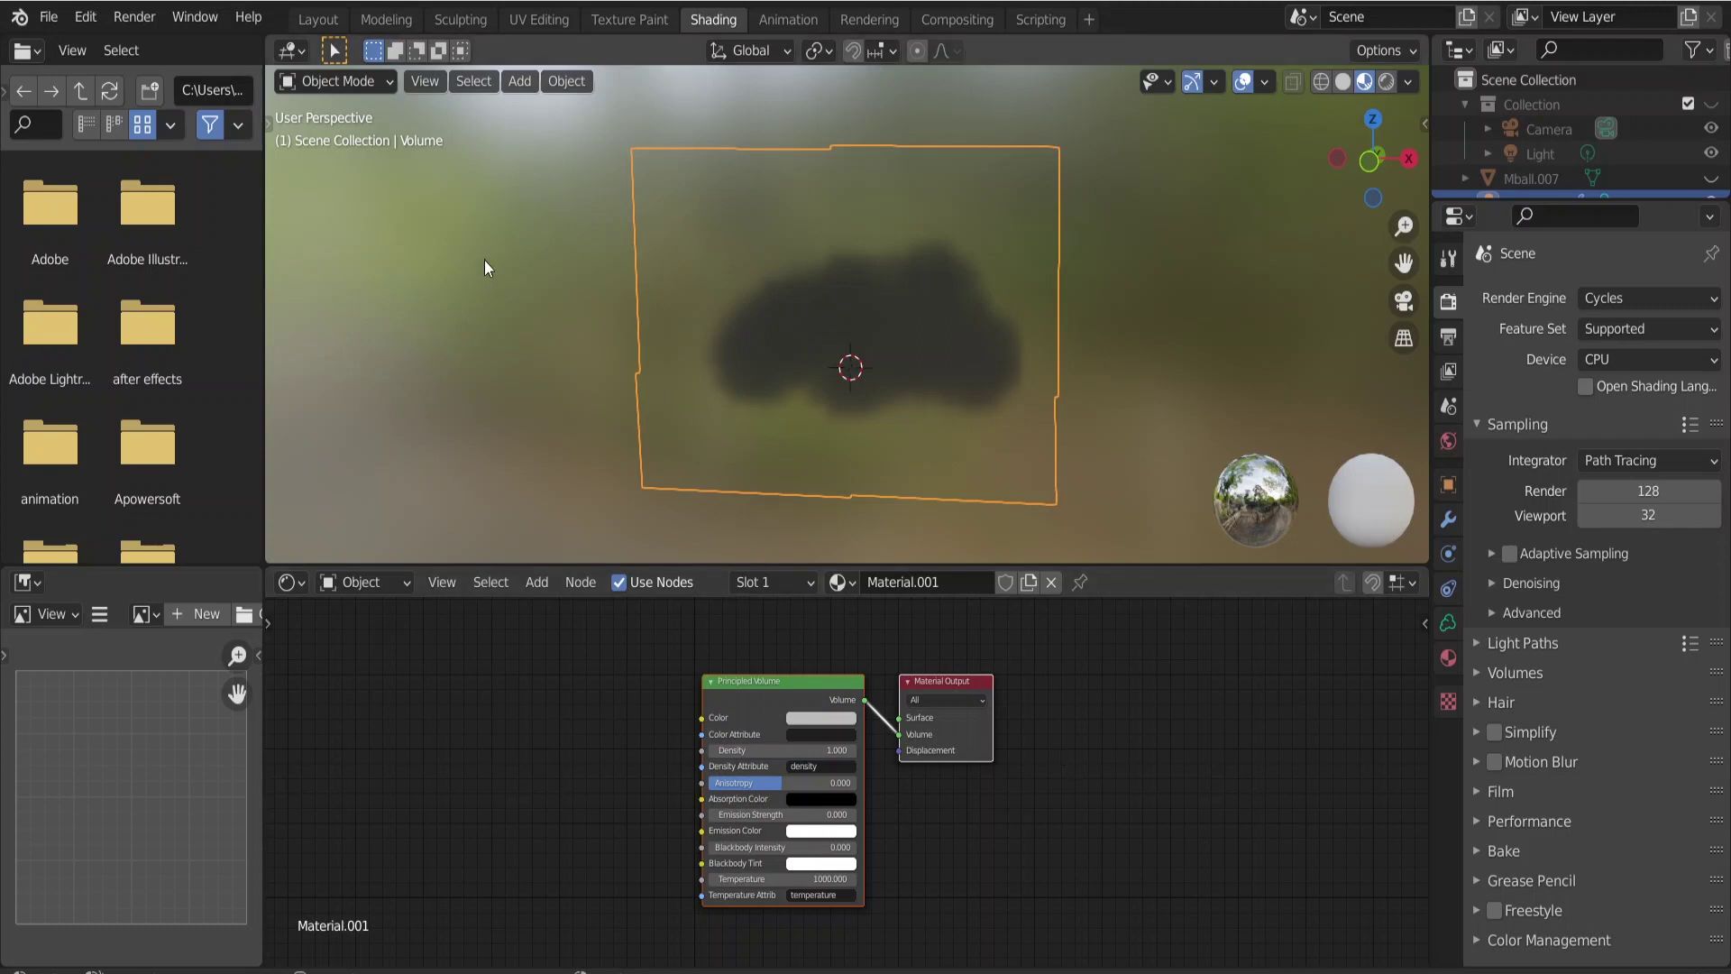
# Return to the Layout workspace and start a new General file without saving the current one
pyautogui.click(318, 19)
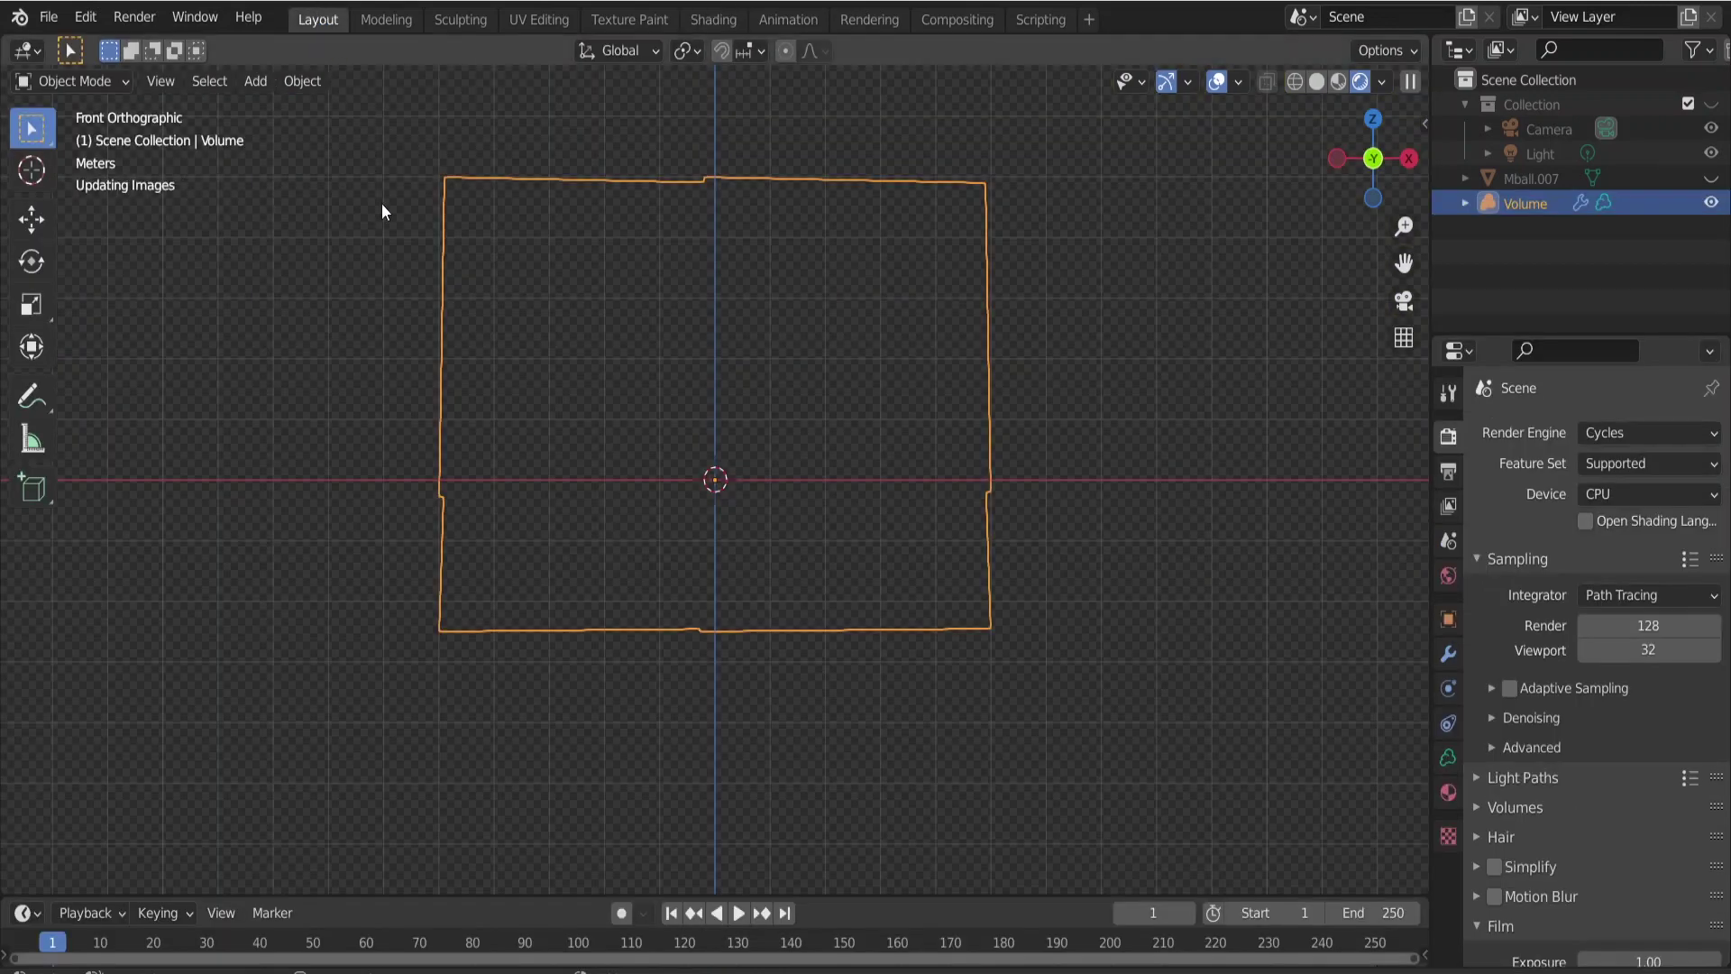
pyautogui.click(55, 23)
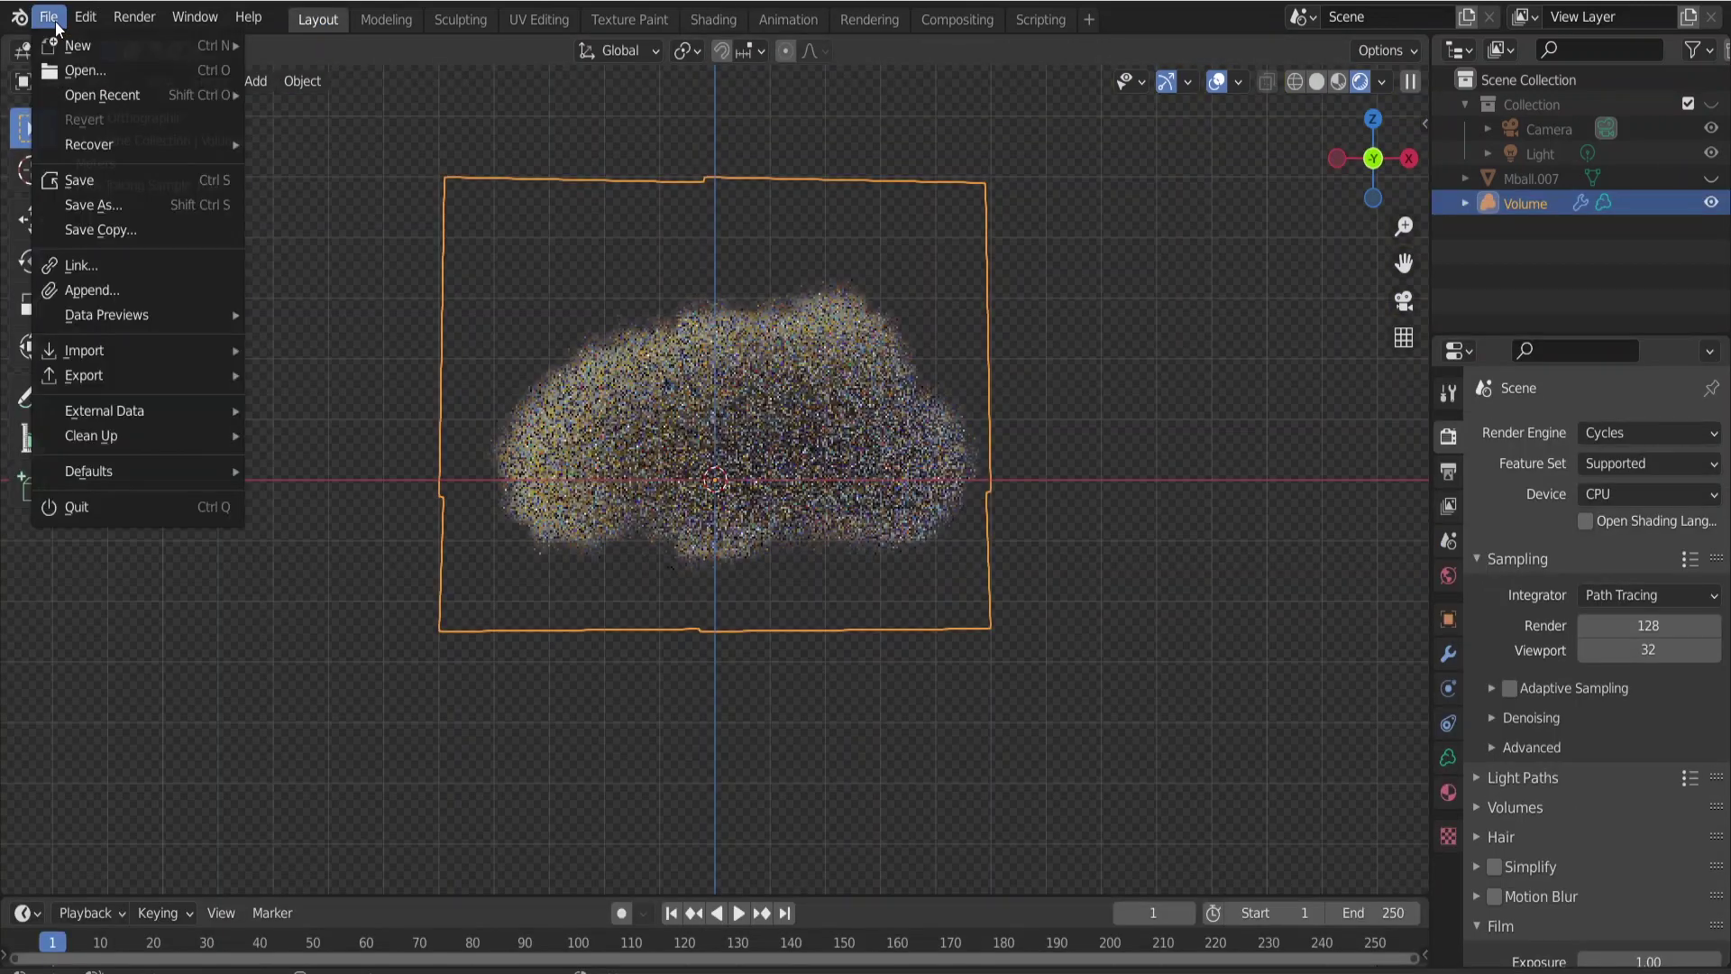
pyautogui.moveTo(72, 47)
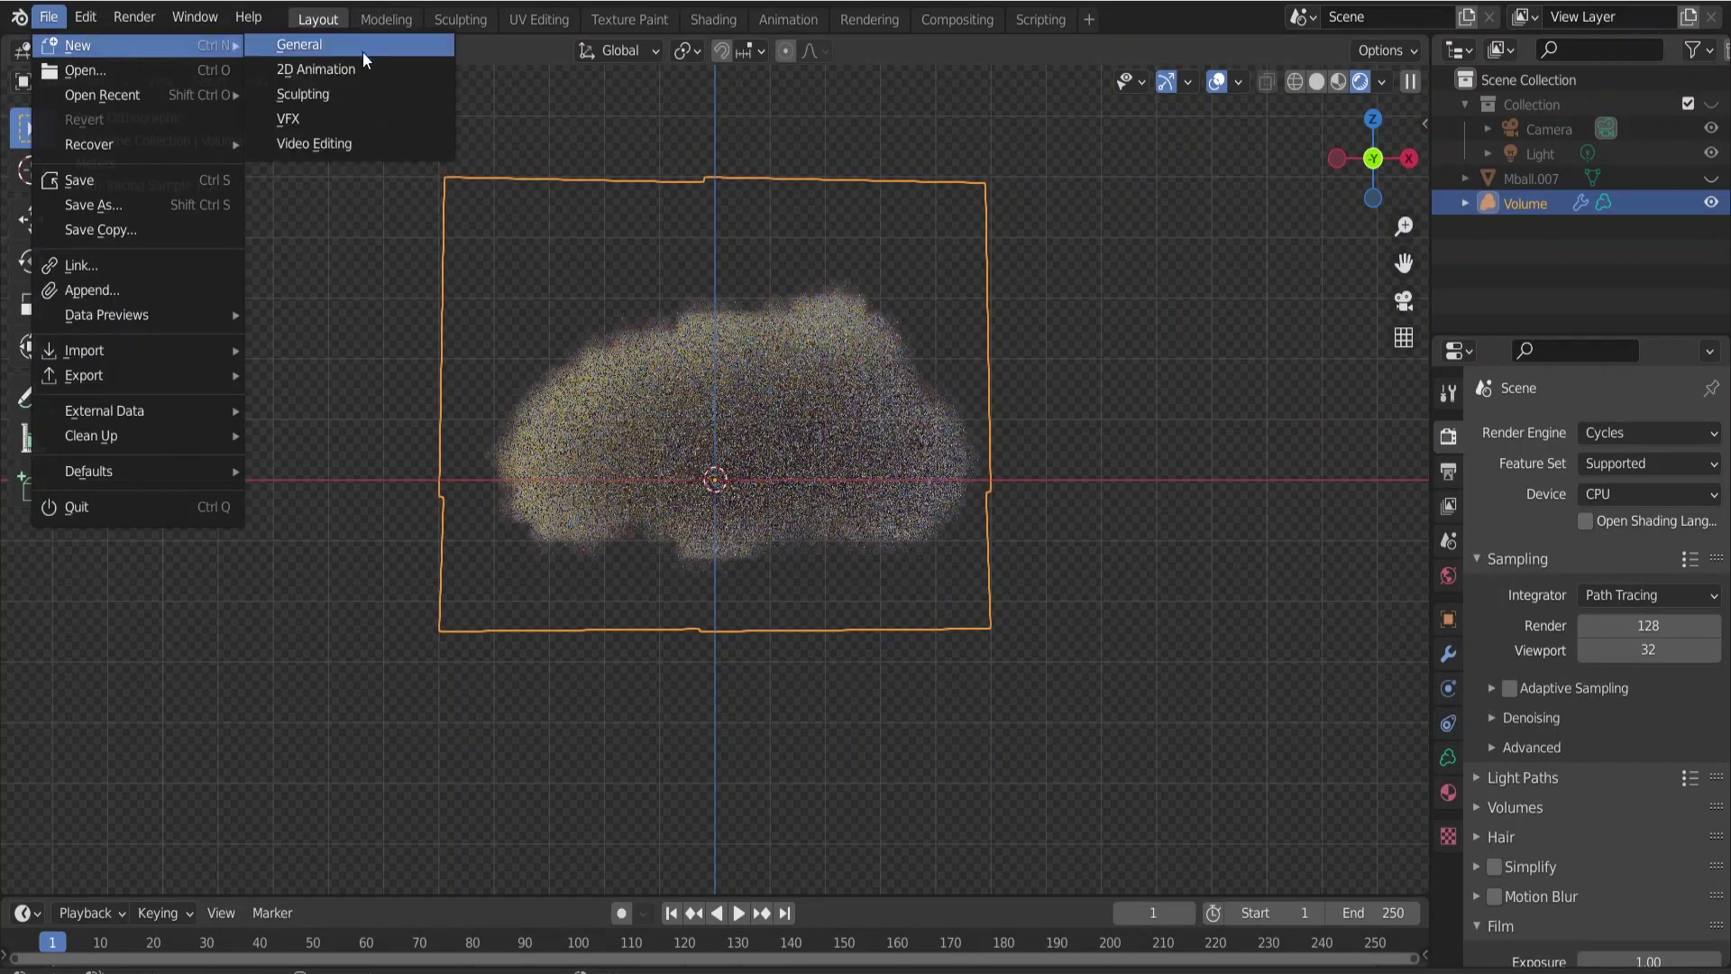
pyautogui.click(363, 52)
pyautogui.click(927, 541)
# Delete the default cube and hide the collection holding the camera and light
pyautogui.scroll(-3, 911, 734)
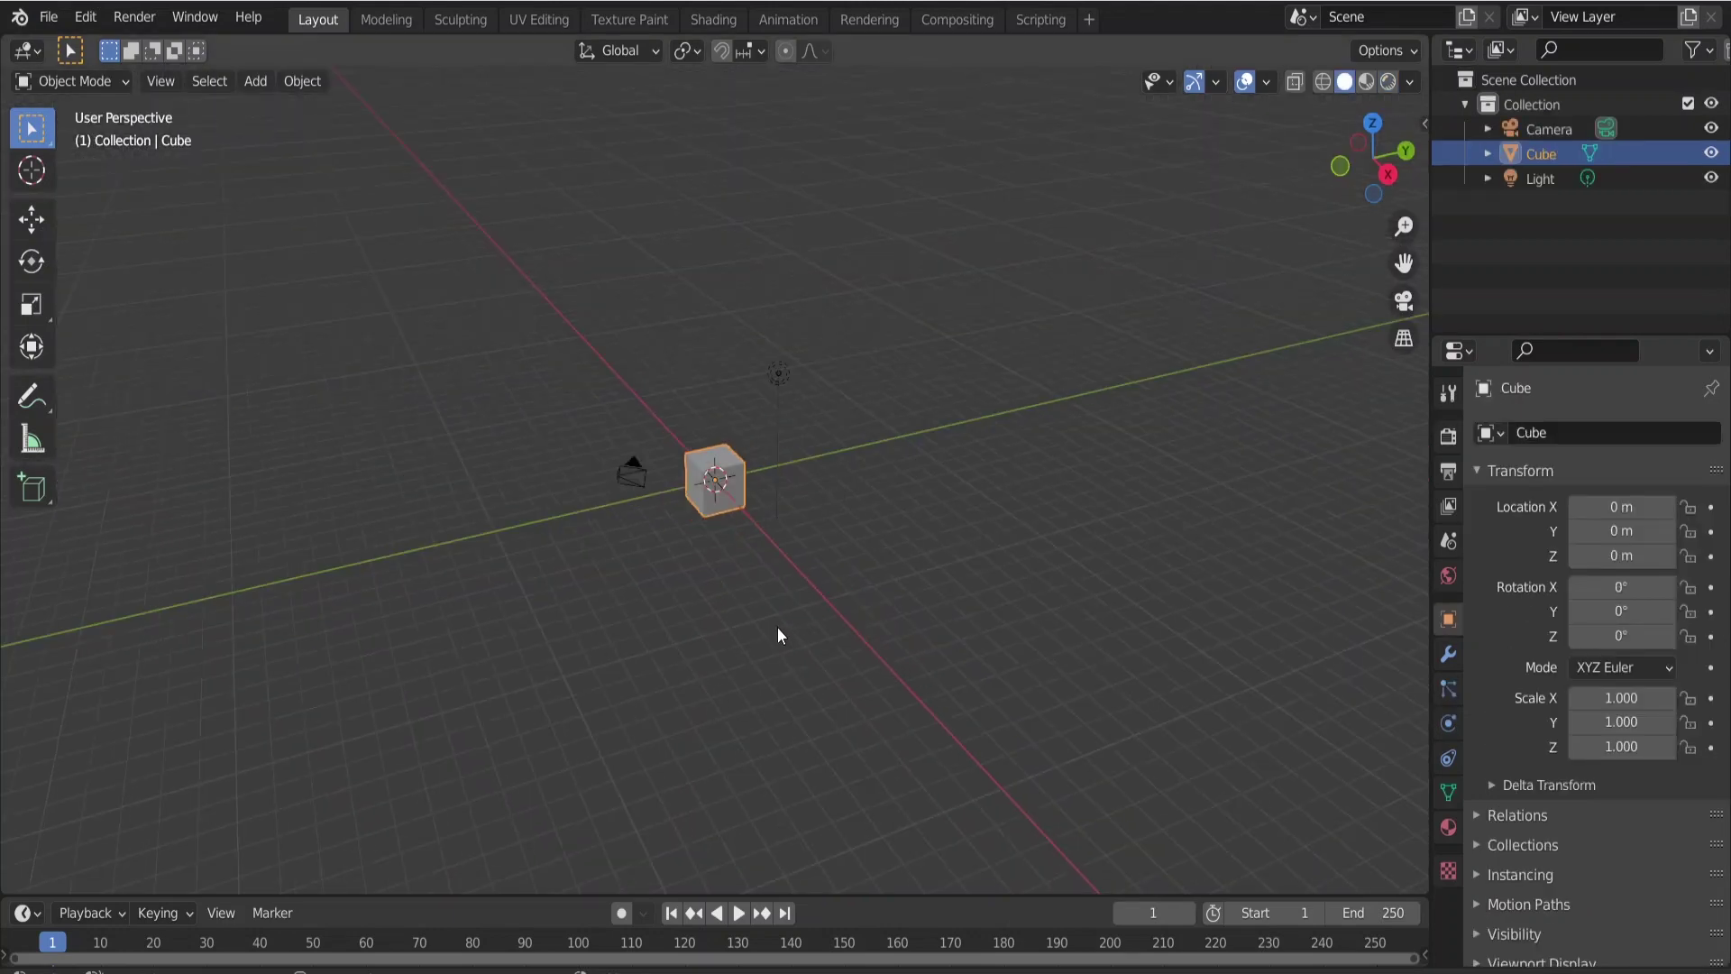
pyautogui.moveTo(778, 626); pyautogui.dragTo(987, 640, button='middle')
pyautogui.scroll(2, 986, 640)
pyautogui.moveTo(1524, 152); pyautogui.dragTo(1532, 180)
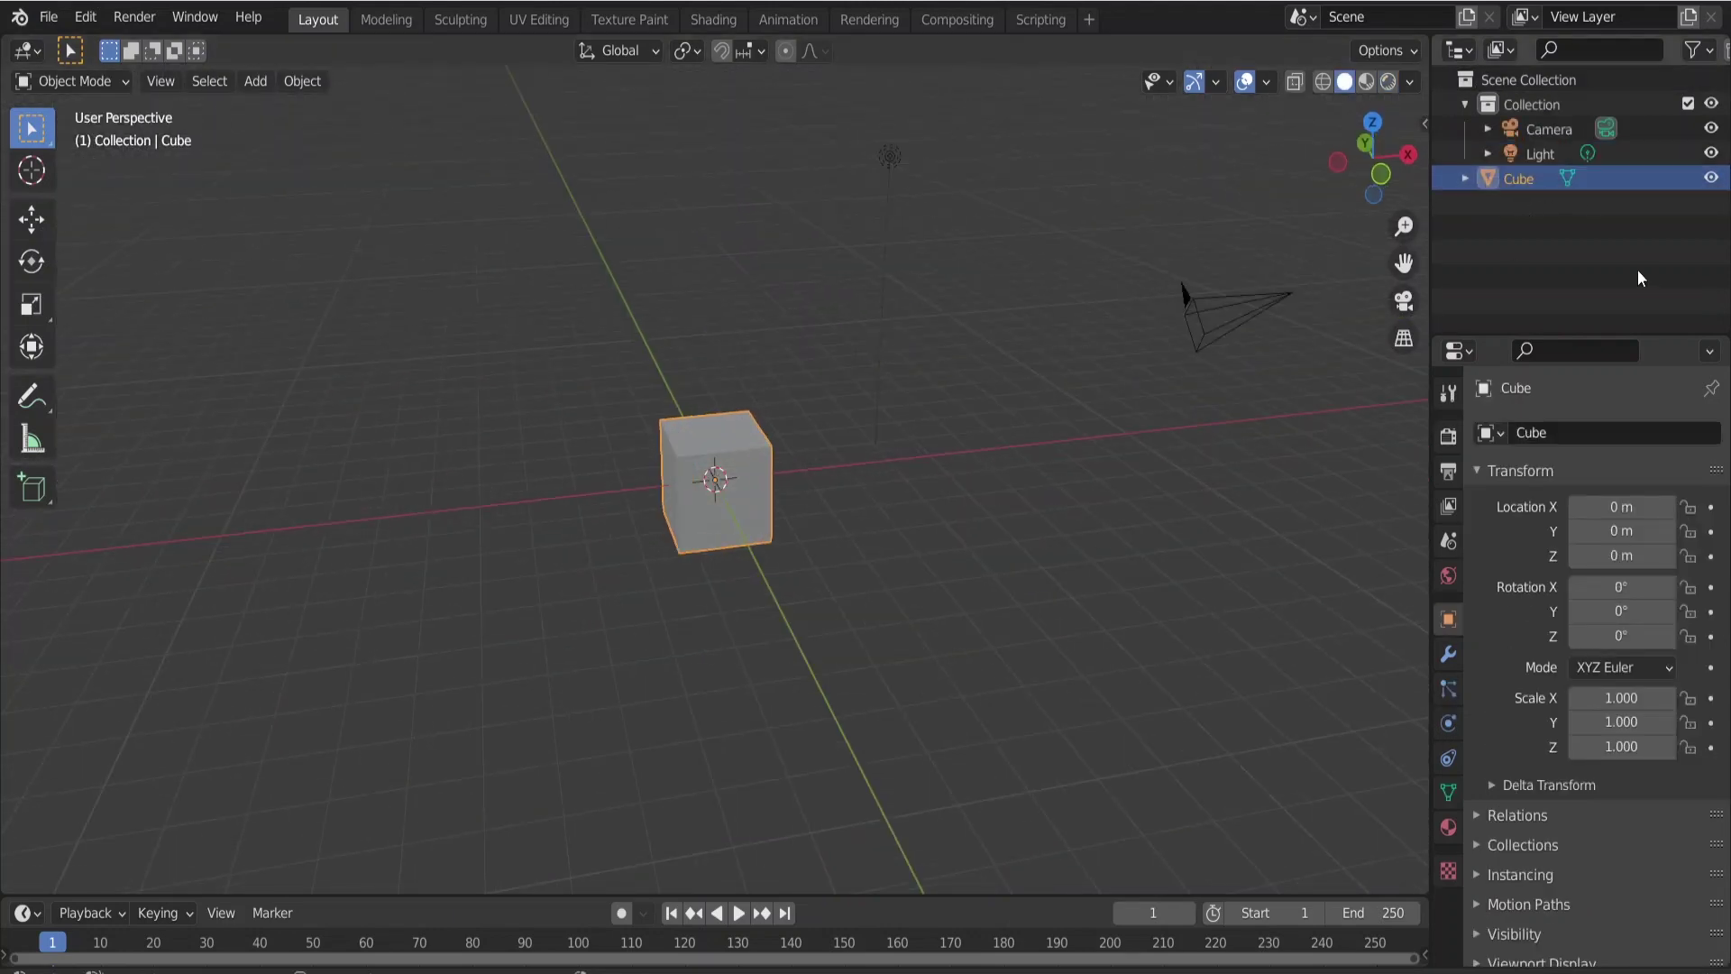
pyautogui.press('Delete')
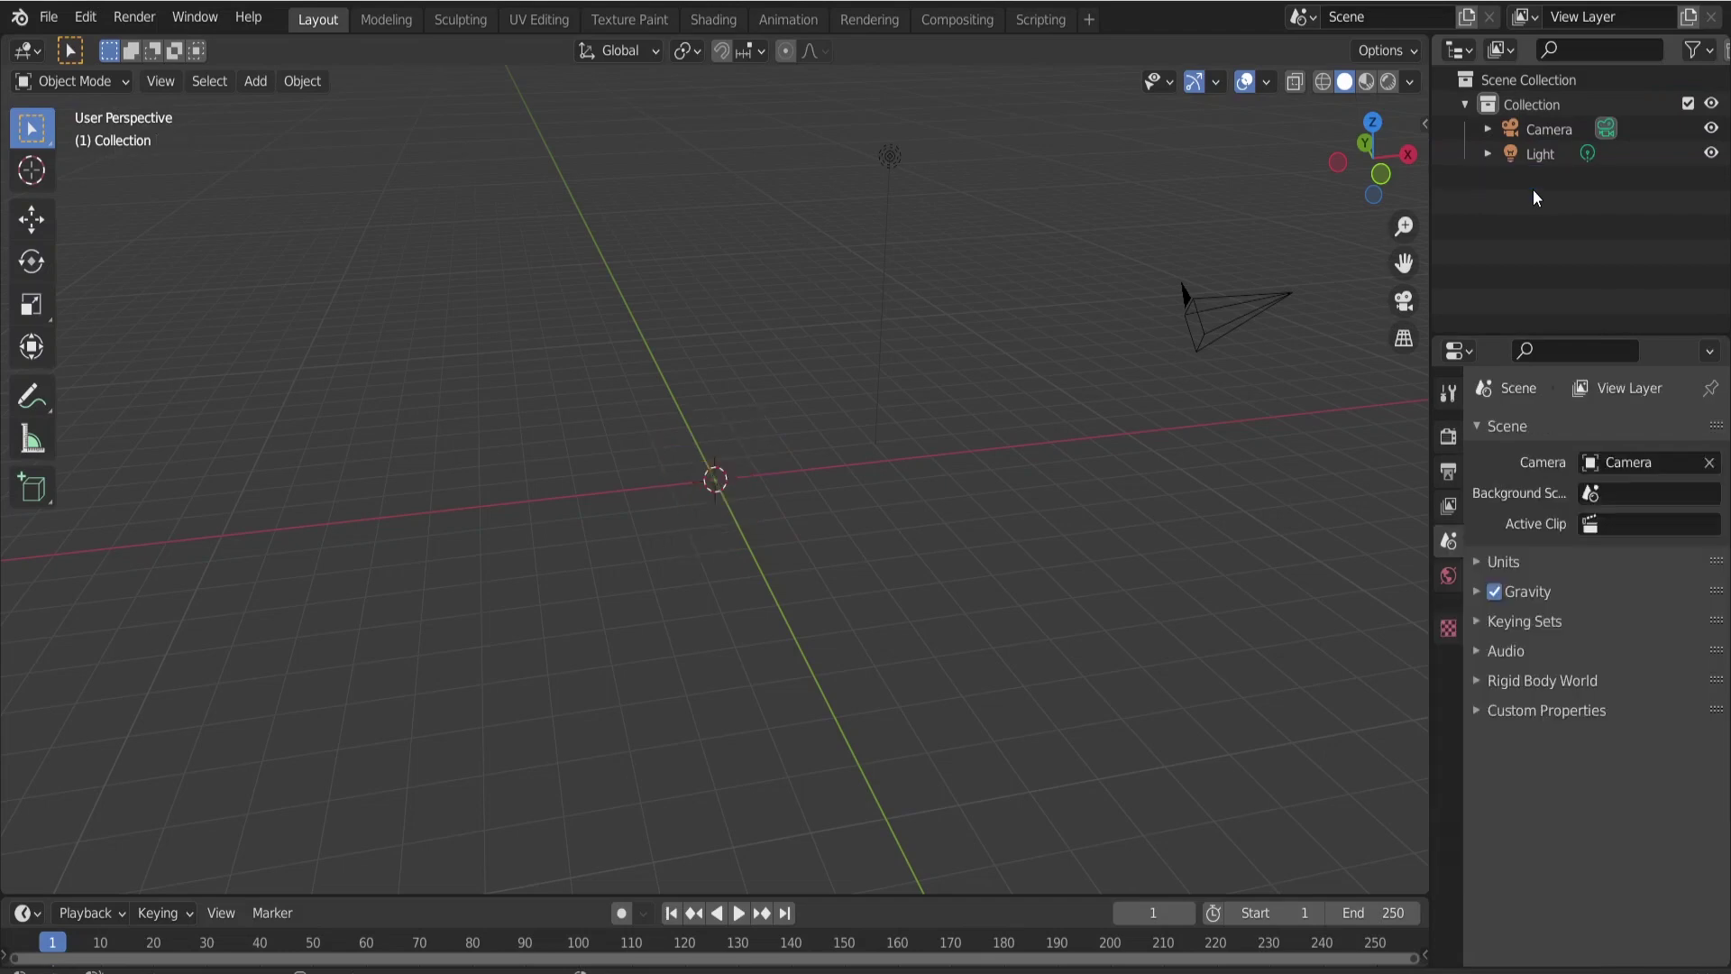
pyautogui.click(1466, 104)
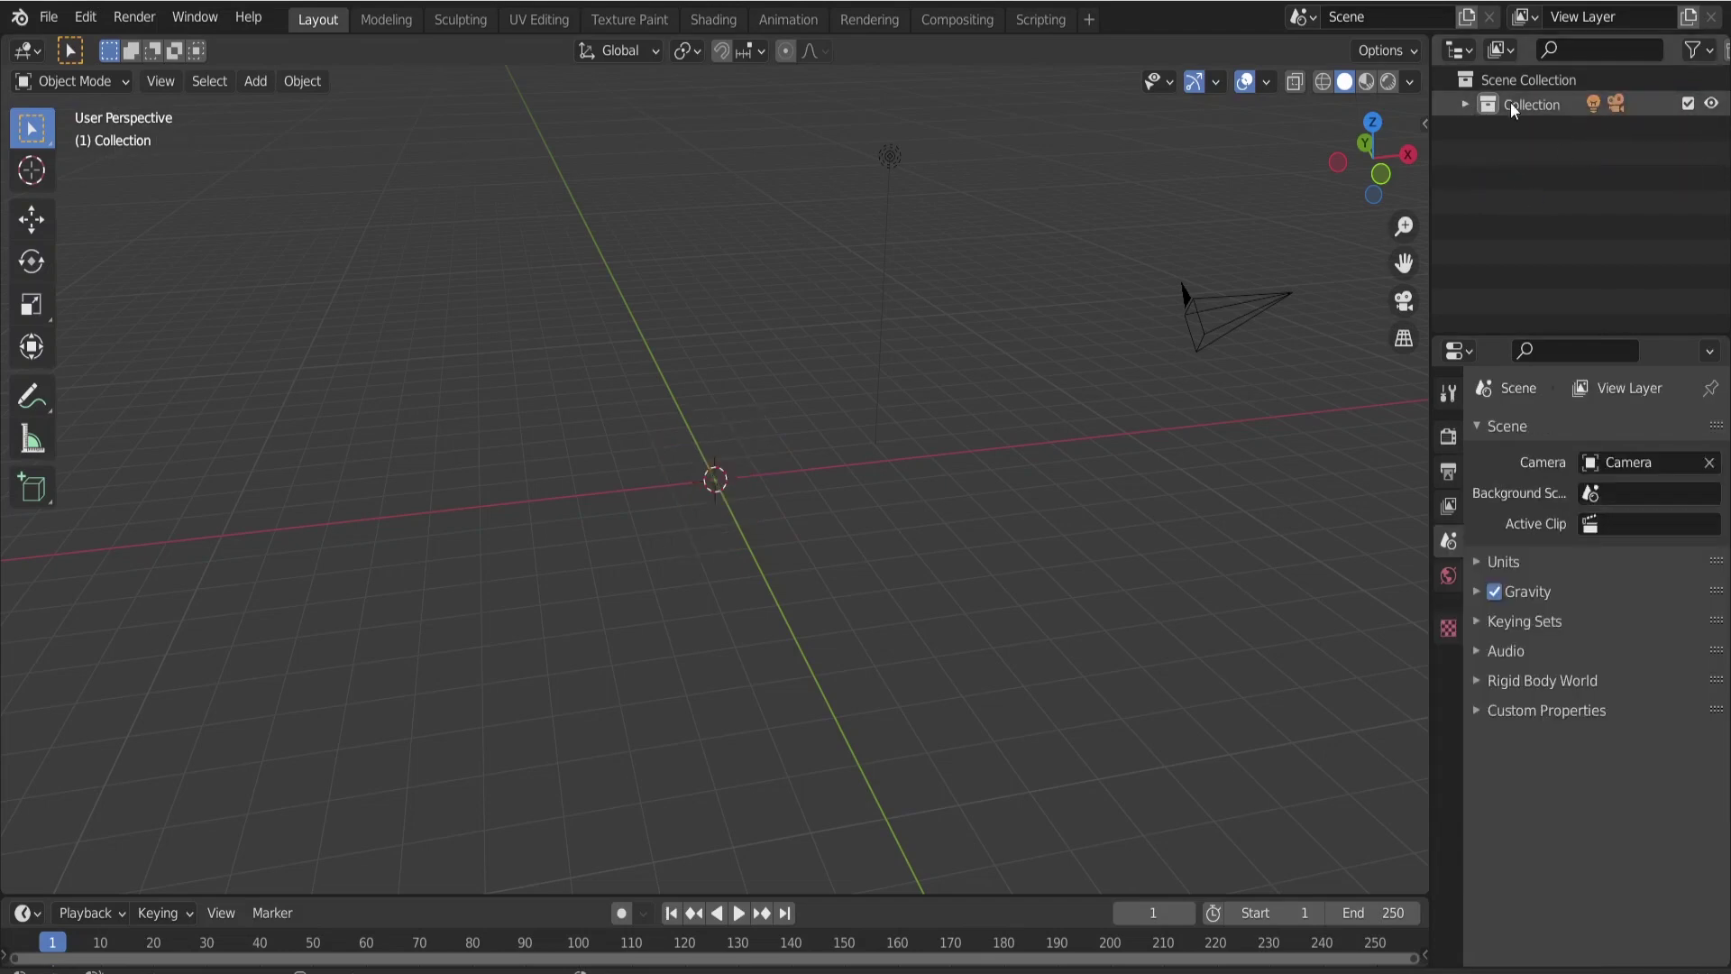
pyautogui.click(1711, 104)
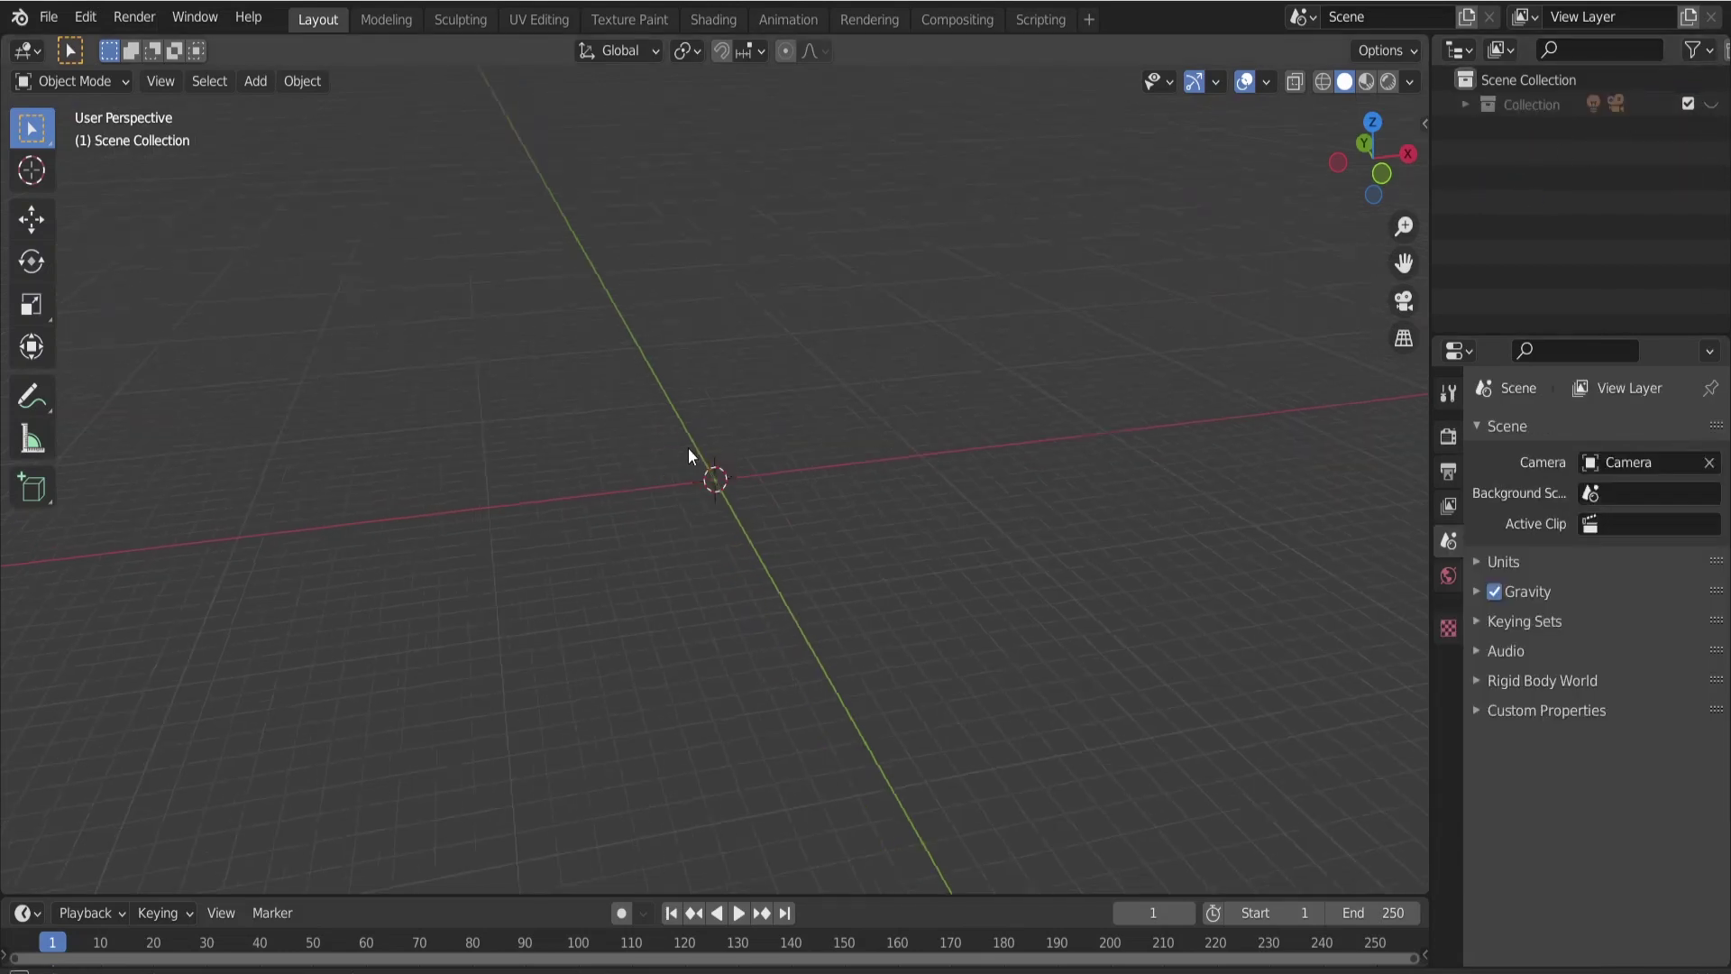
pyautogui.moveTo(695, 456); pyautogui.dragTo(872, 483, button='middle')
pyautogui.hotkey('shift', 'a')
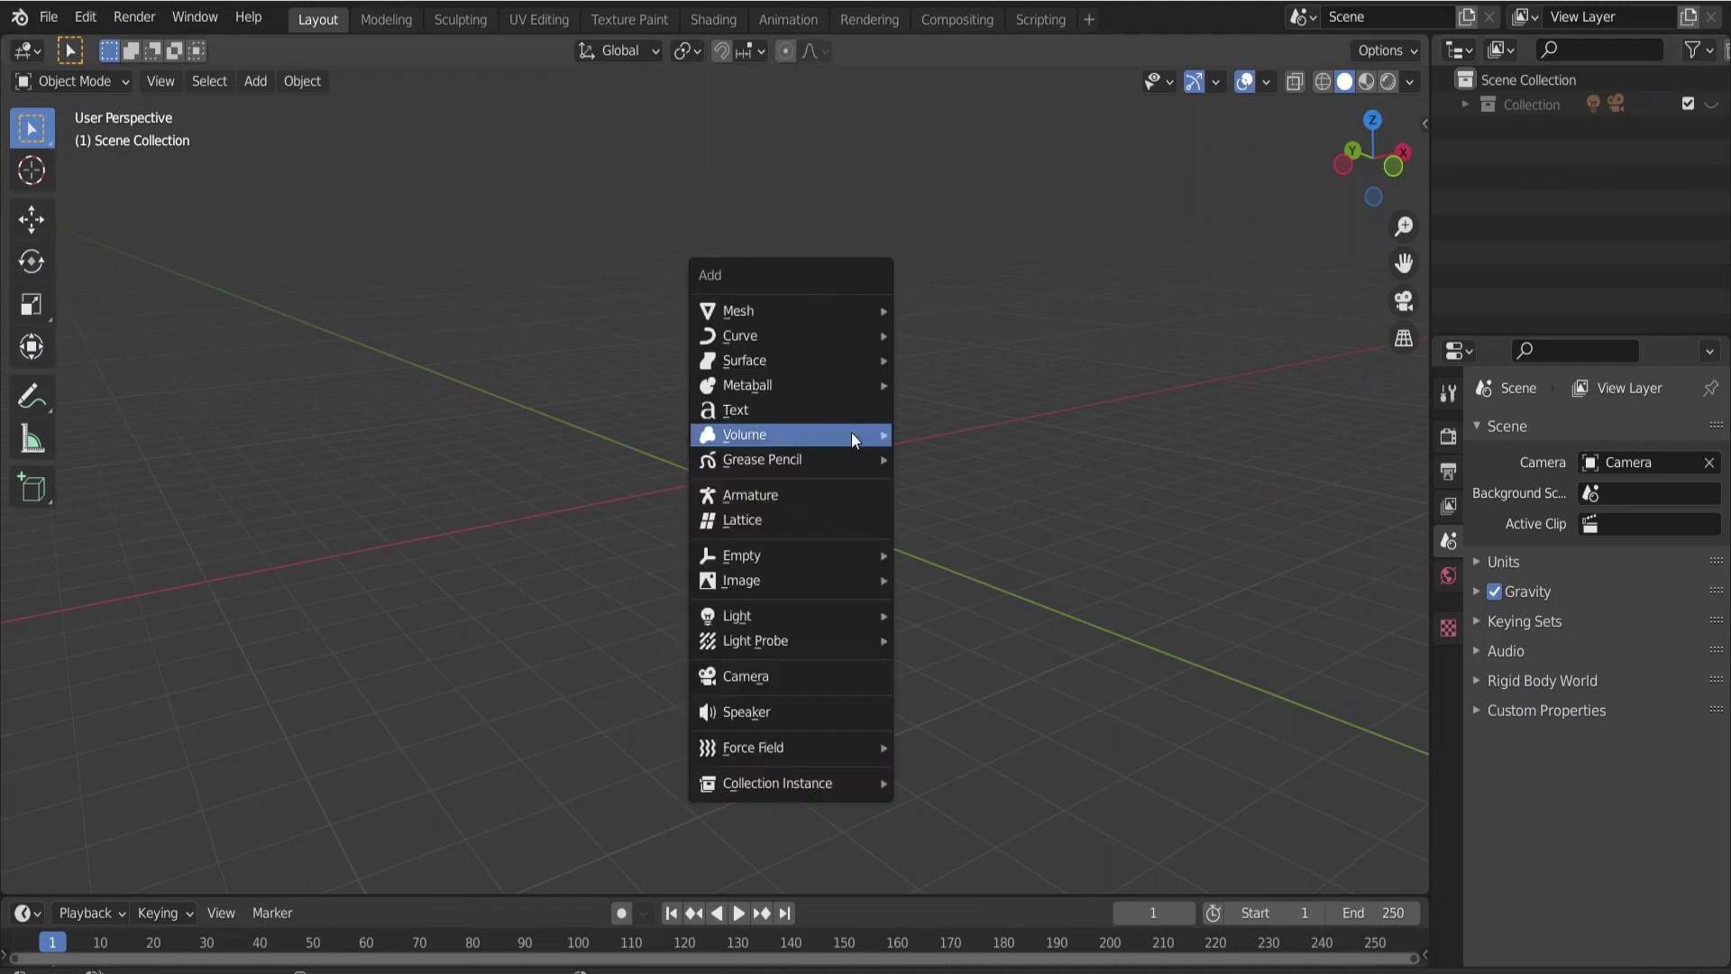
pyautogui.moveTo(772, 317)
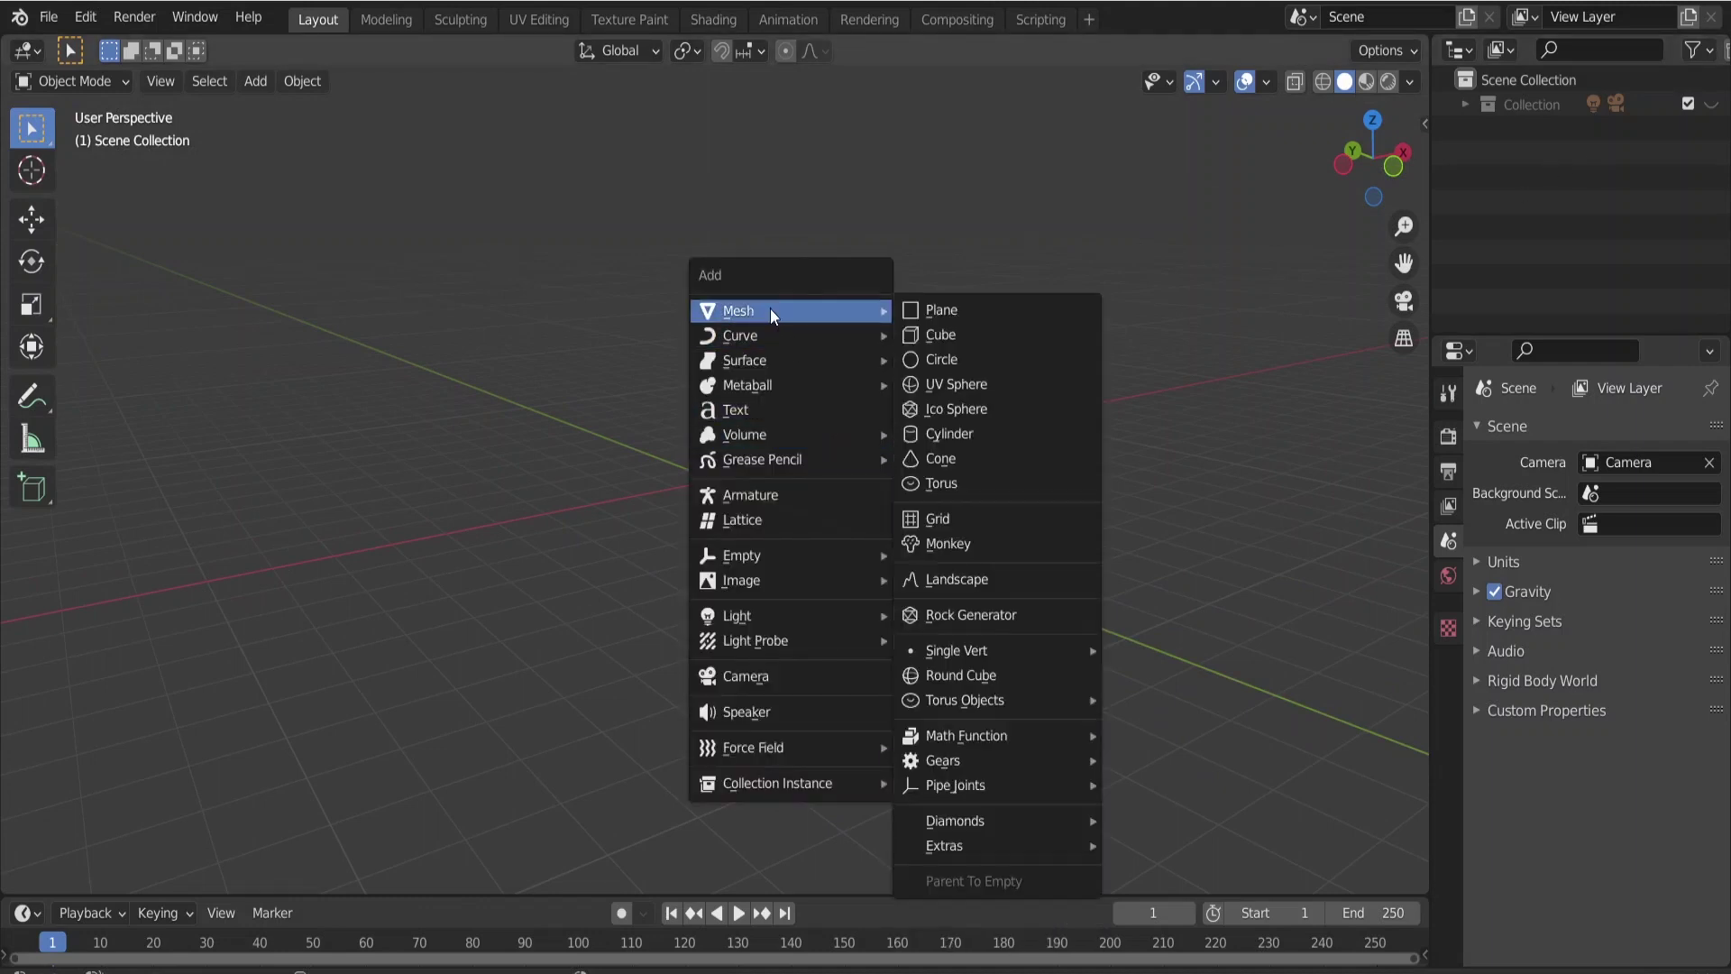
pyautogui.moveTo(749, 388)
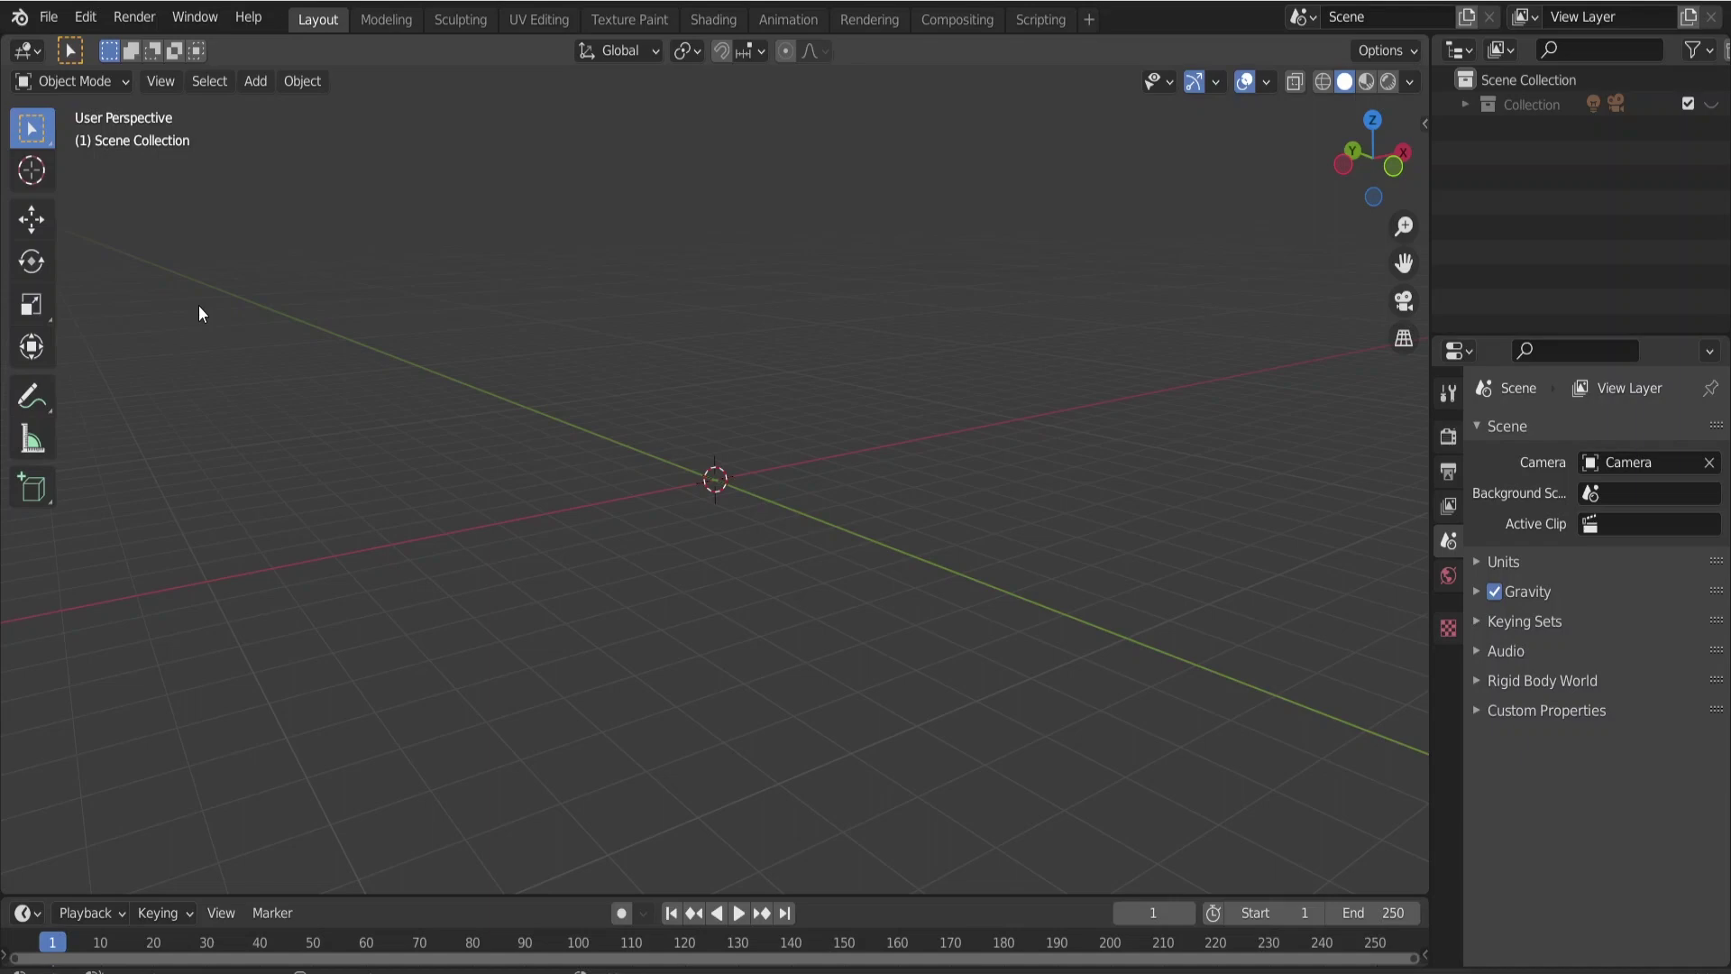
# Search the add-ons in the preferences for "EXTRA" to check the Extra Objects add-ons, and close the preferences
pyautogui.click(86, 17)
pyautogui.click(139, 368)
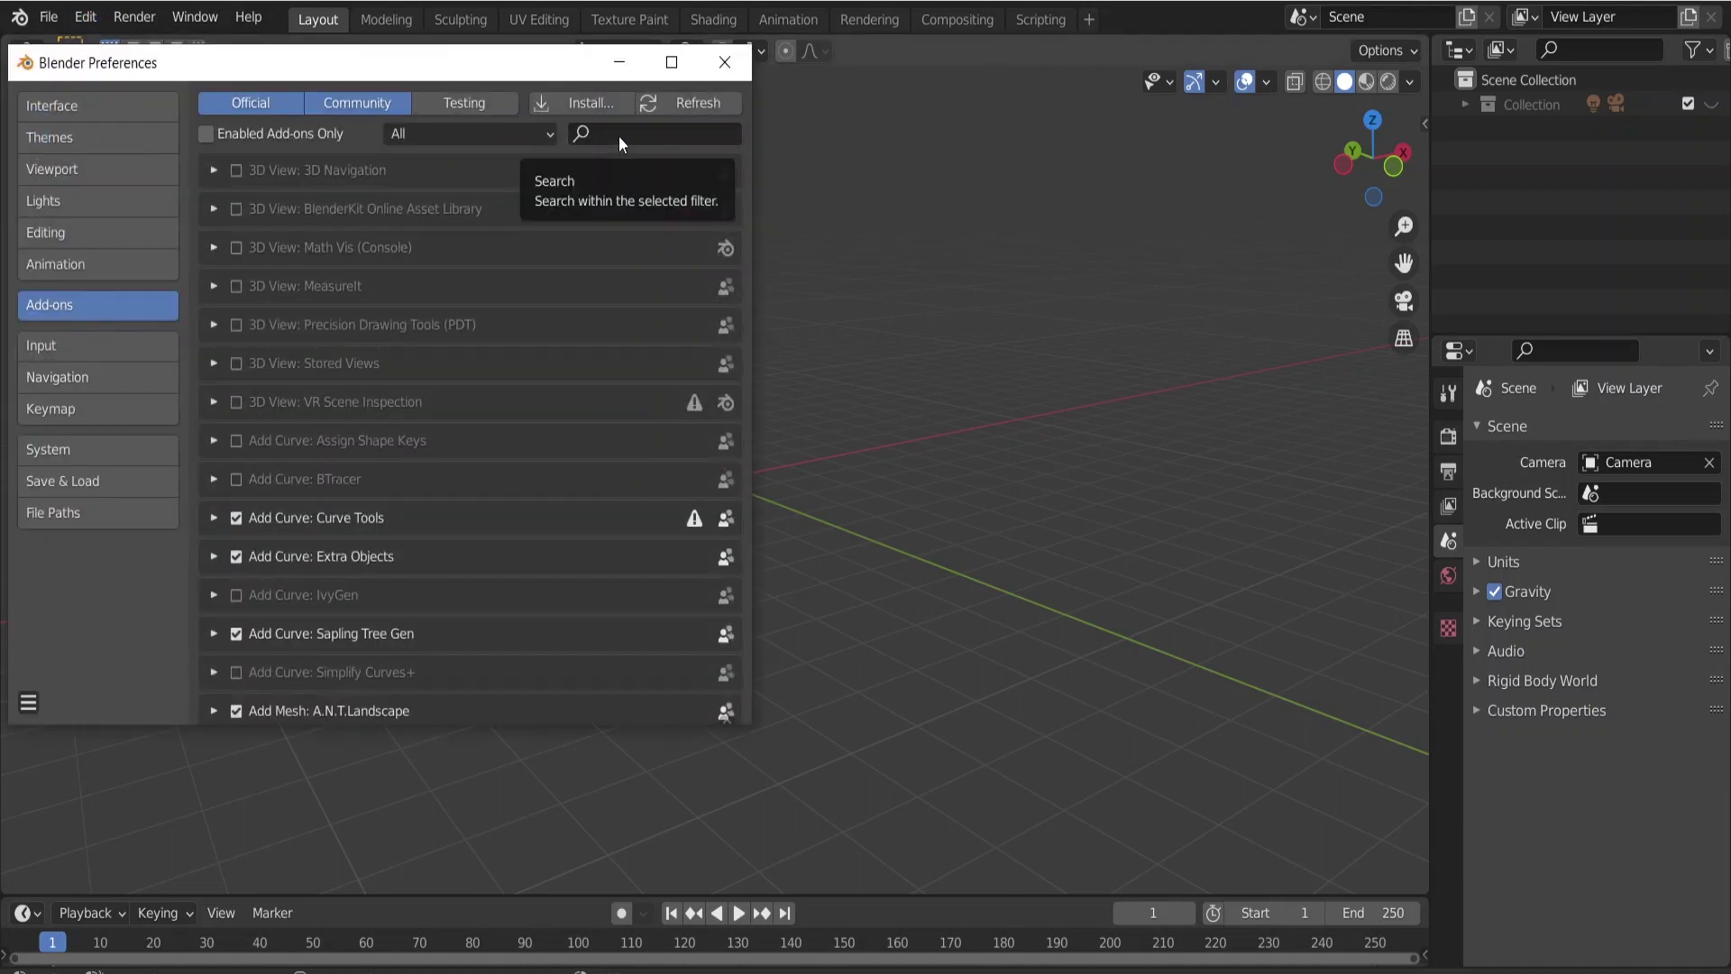
pyautogui.click(621, 137)
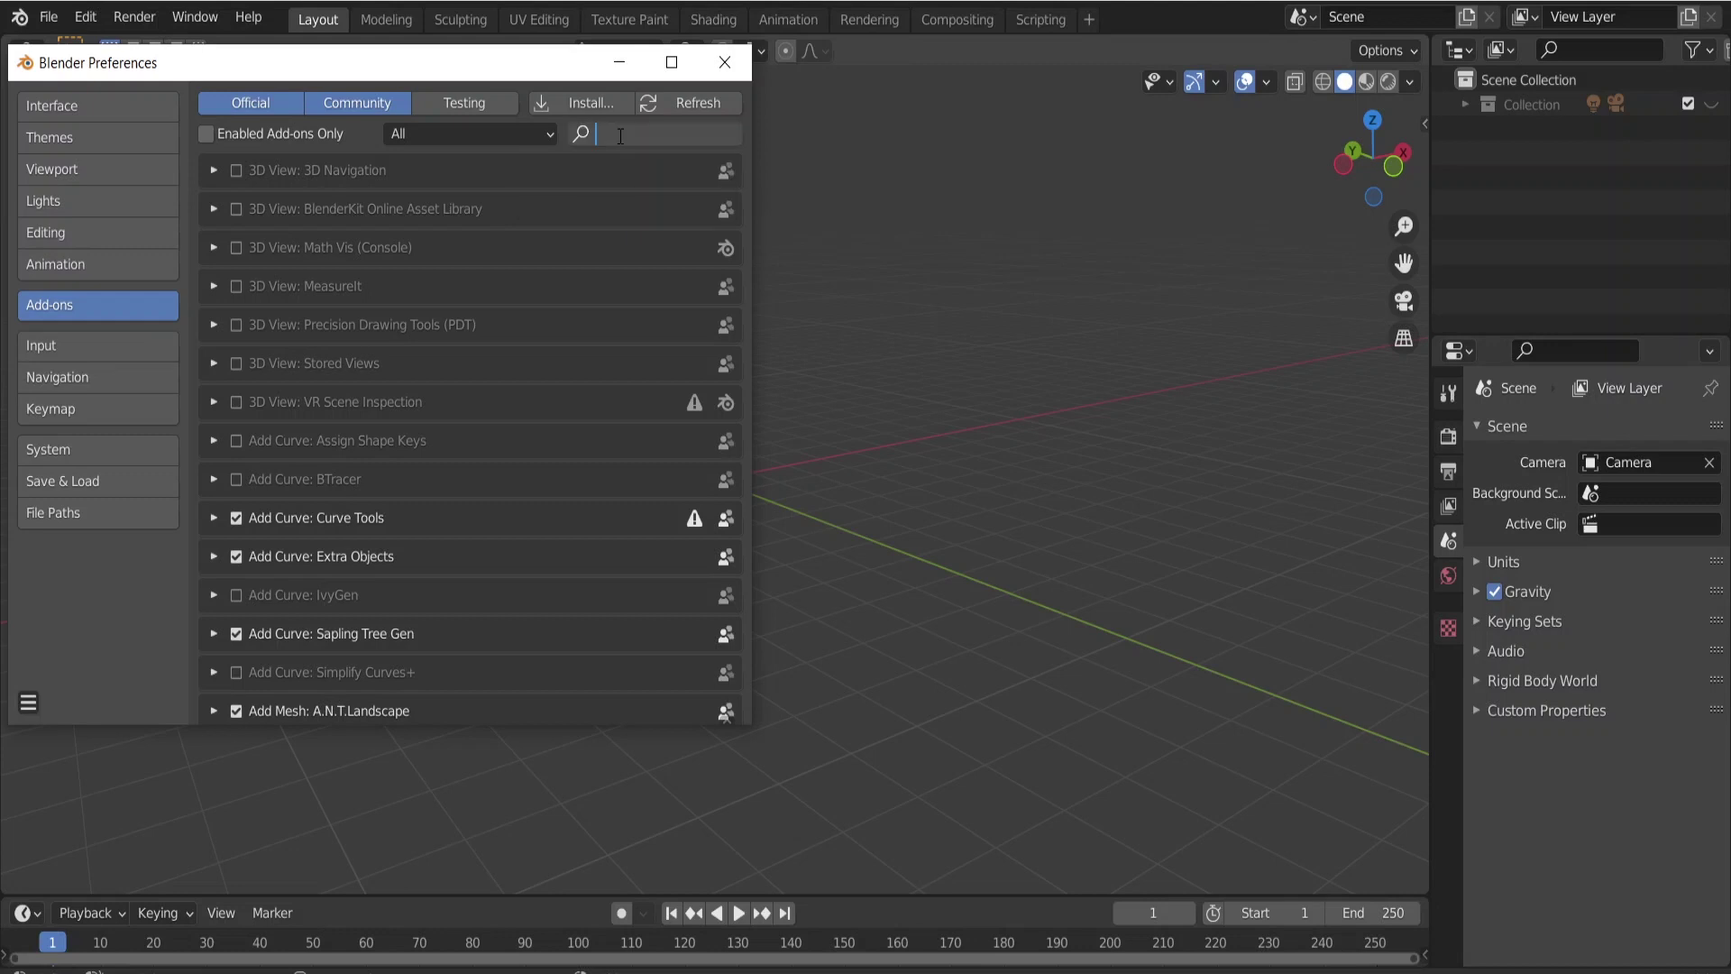
pyautogui.write('EXTRA')
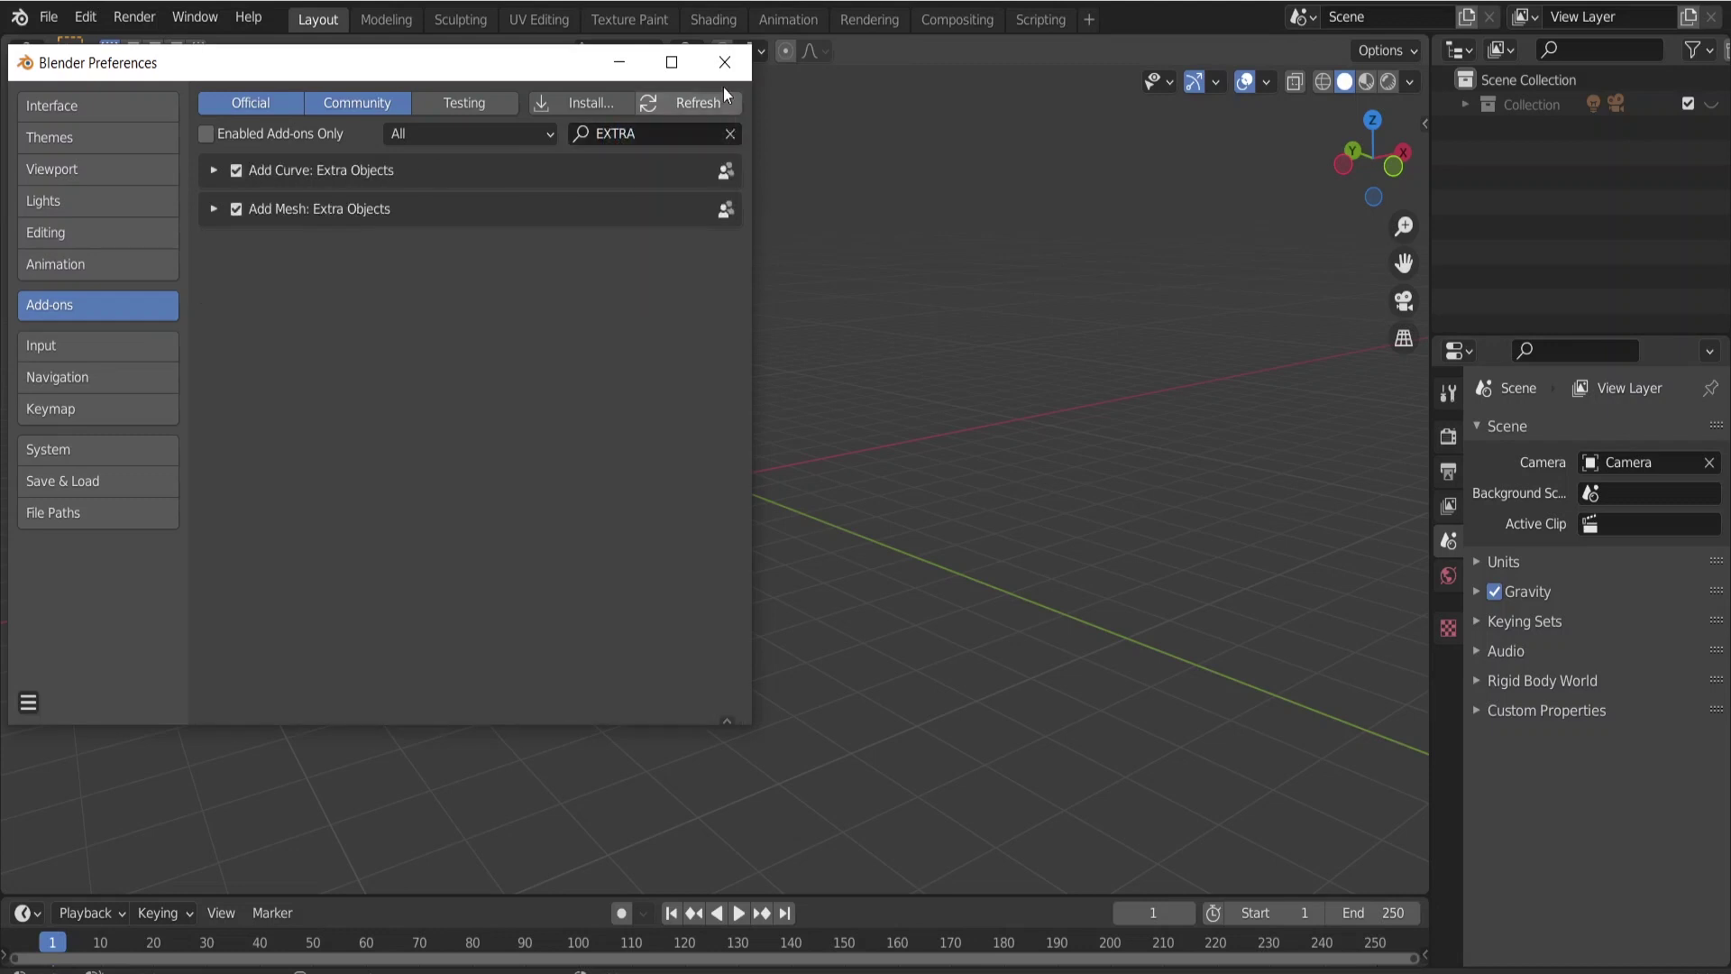
pyautogui.click(725, 62)
# Add a Ball metaball at the world origin
pyautogui.moveTo(910, 379); pyautogui.dragTo(555, 545, button='middle')
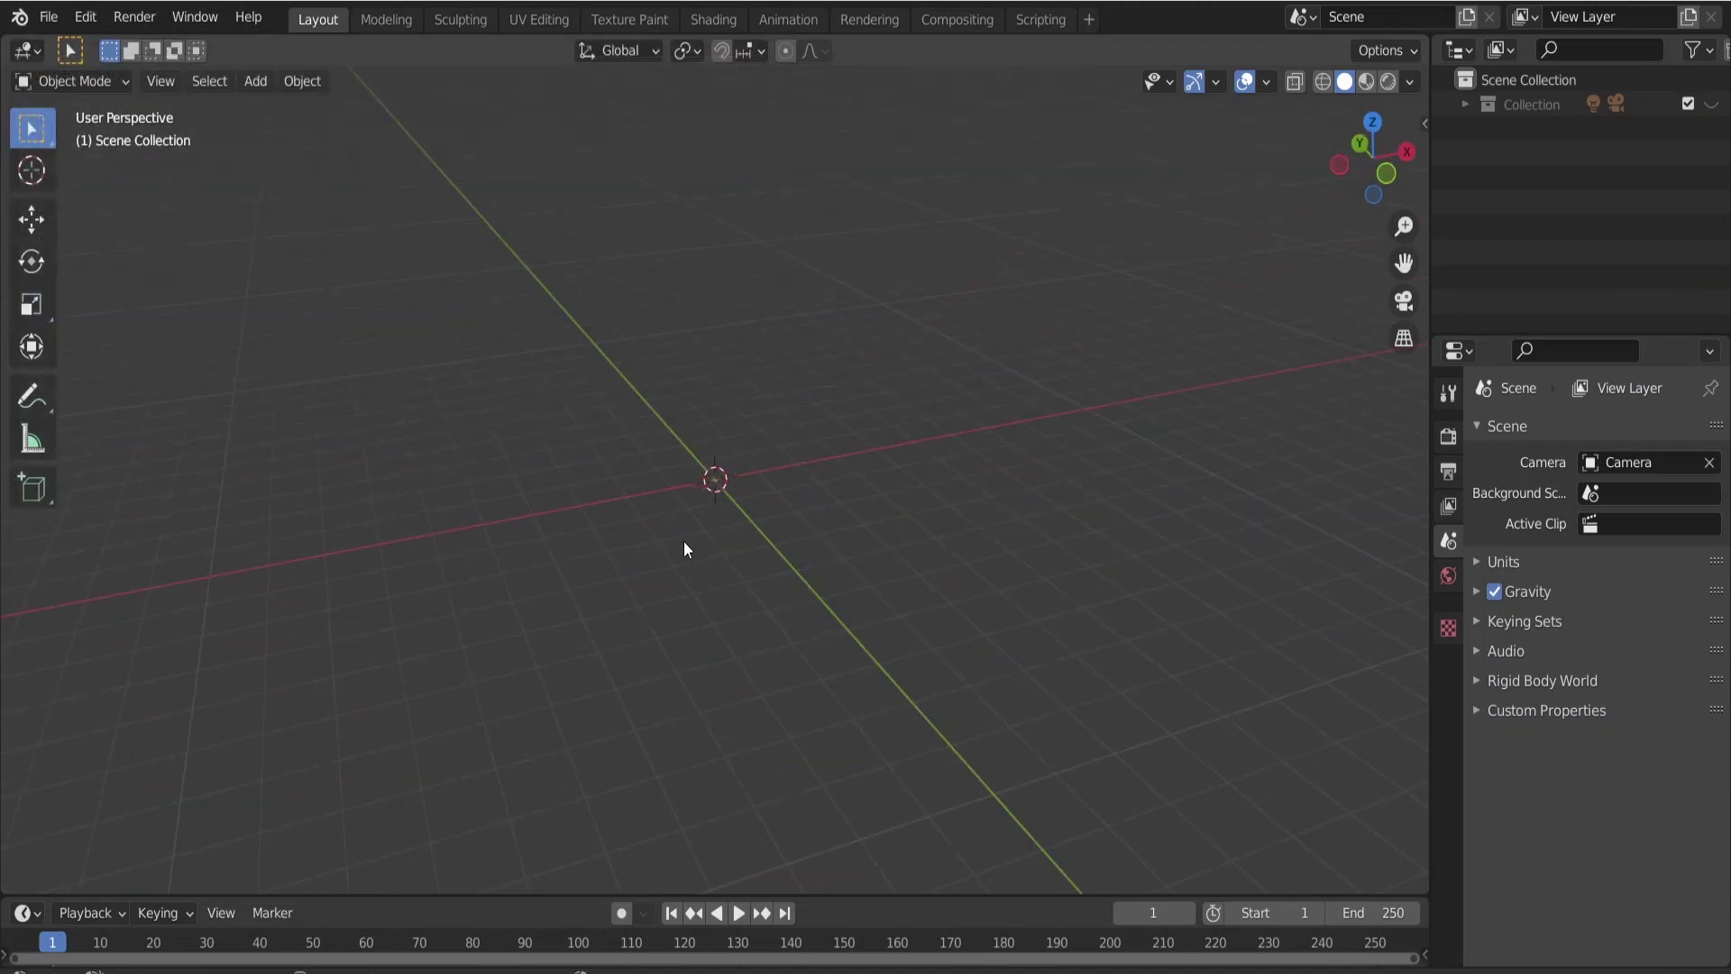
pyautogui.hotkey('shift', 'a')
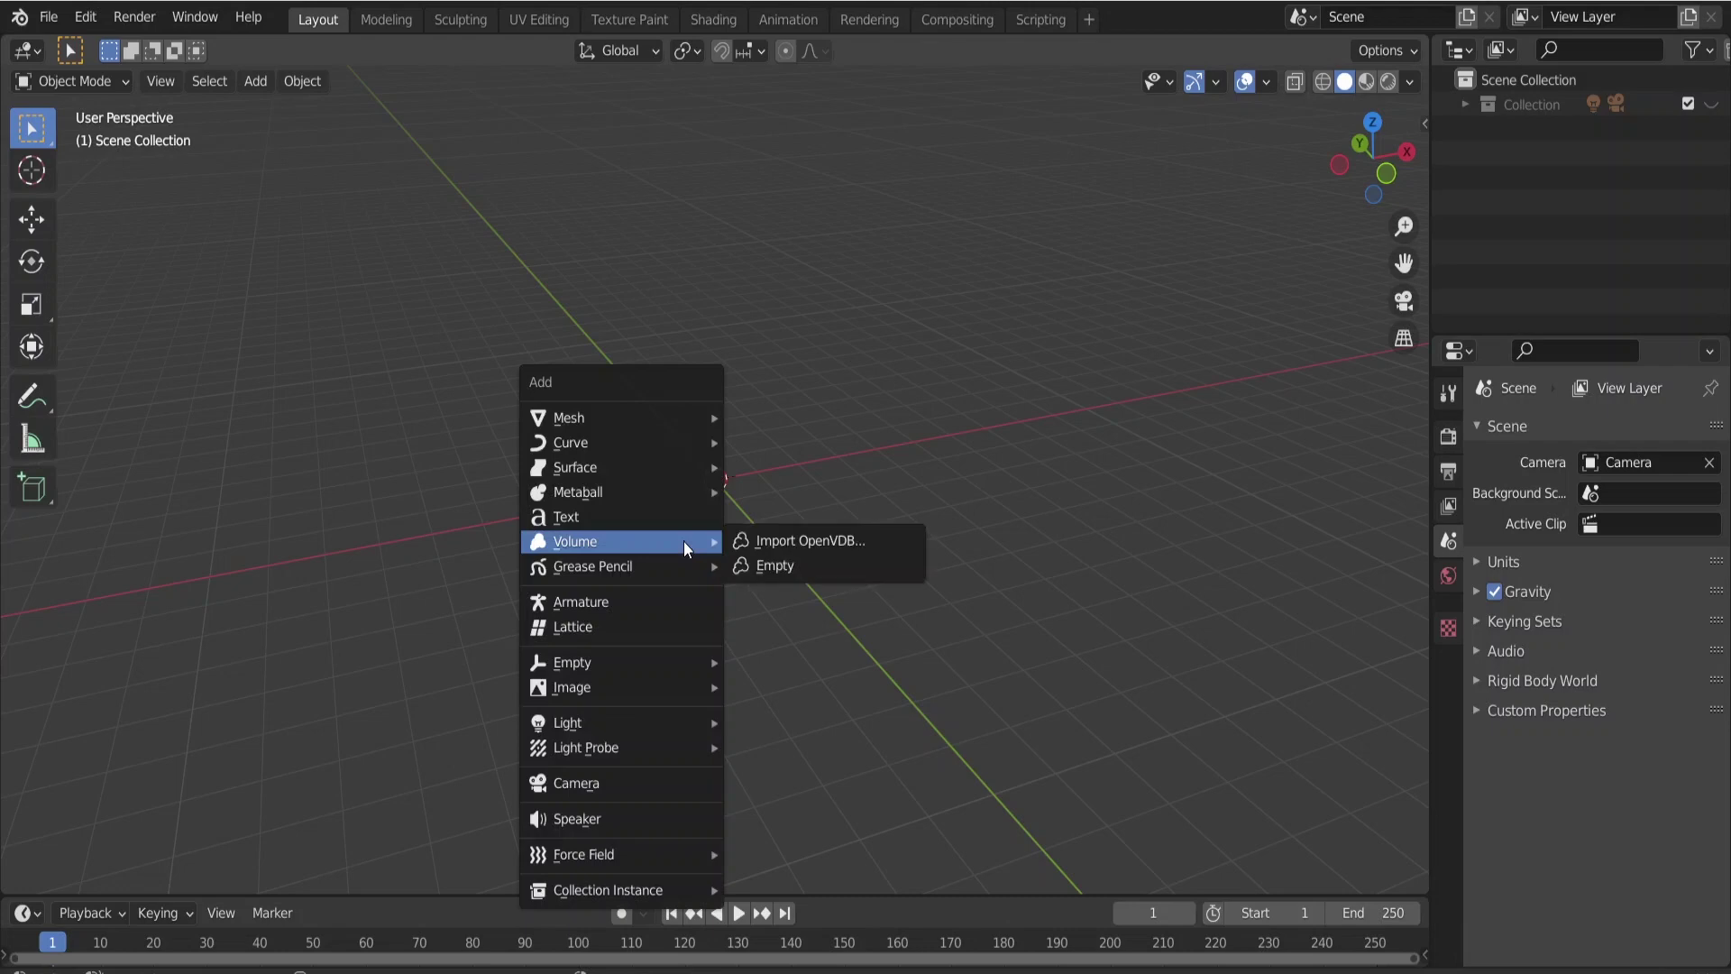
pyautogui.moveTo(578, 491)
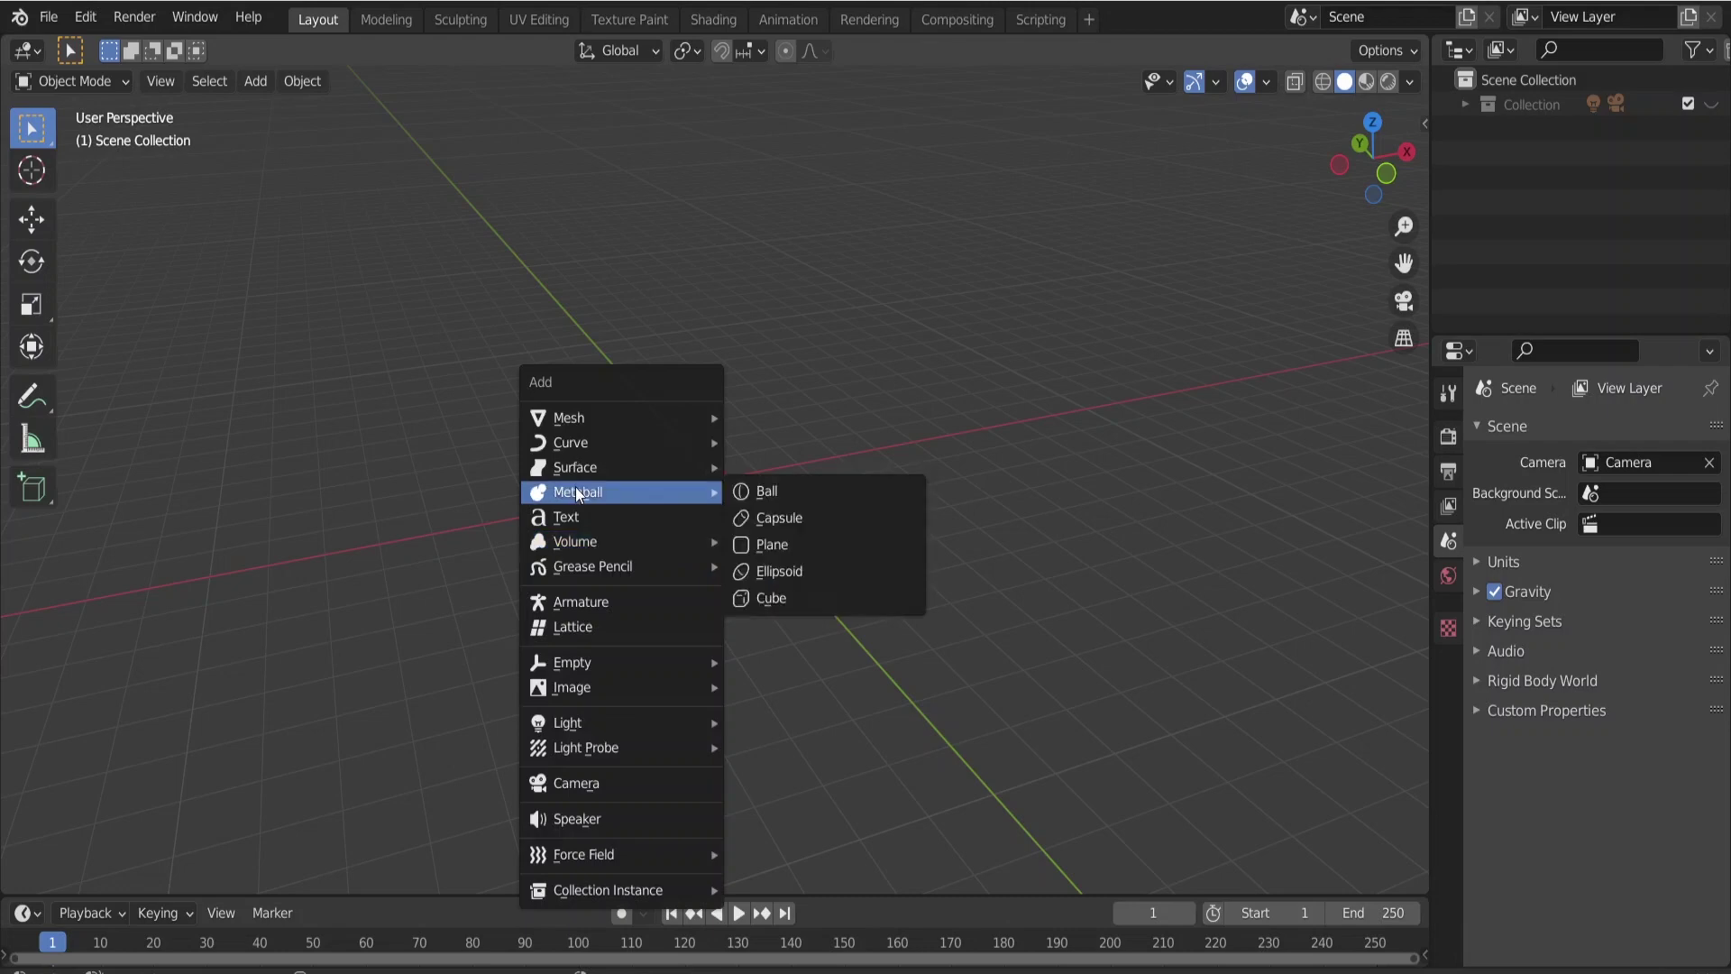
pyautogui.click(792, 488)
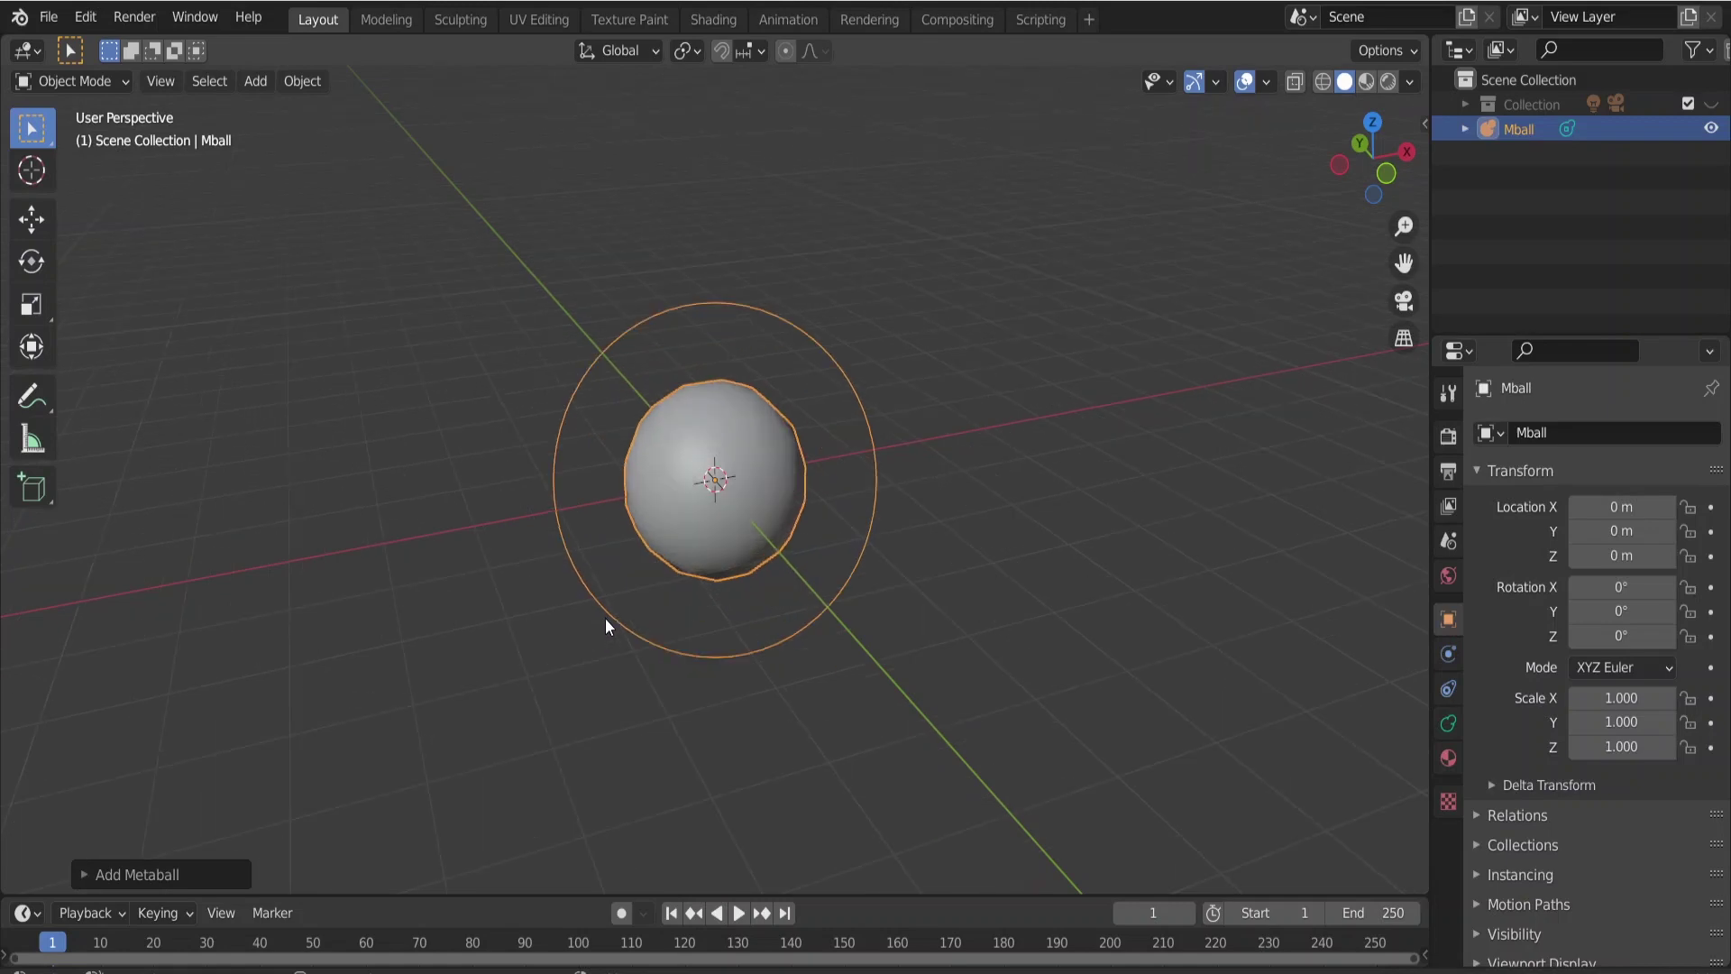
# In front view, duplicate the metaball three times, placing overlapping copies to its upper left, above it and to its right
pyautogui.press('KP_1')
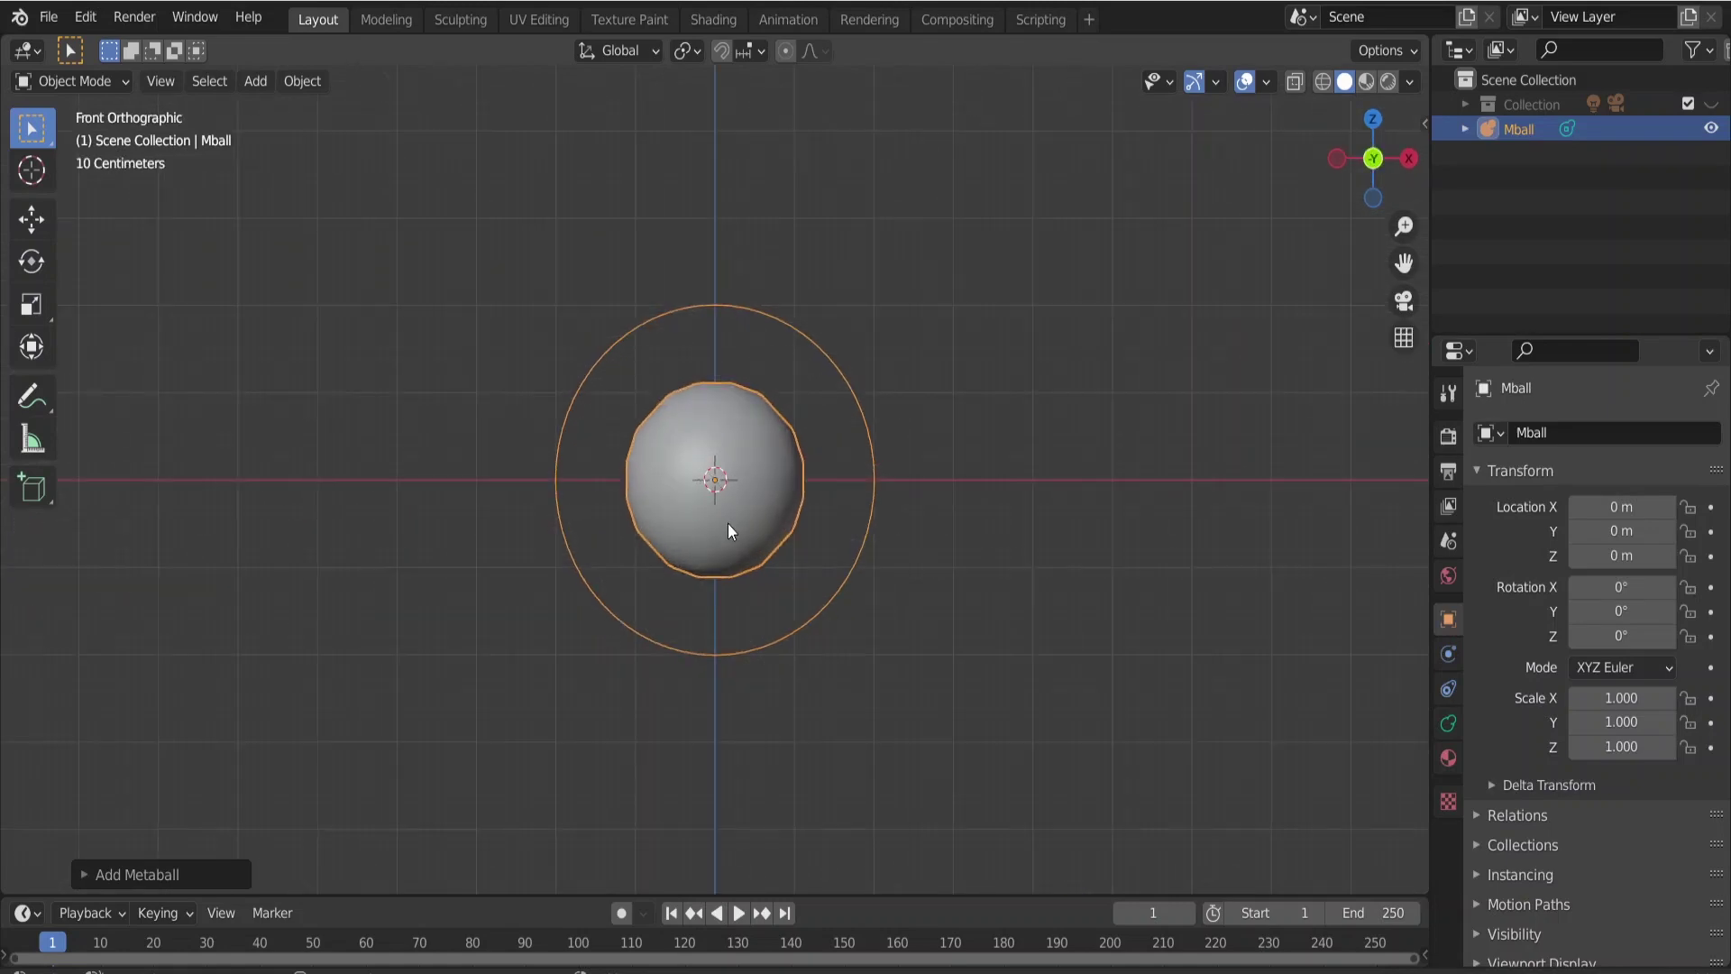
pyautogui.scroll(-2, 734, 504)
pyautogui.keyDown('shift'); pyautogui.moveTo(807, 511); pyautogui.dragTo(807, 551, button='middle'); pyautogui.keyUp('shift')
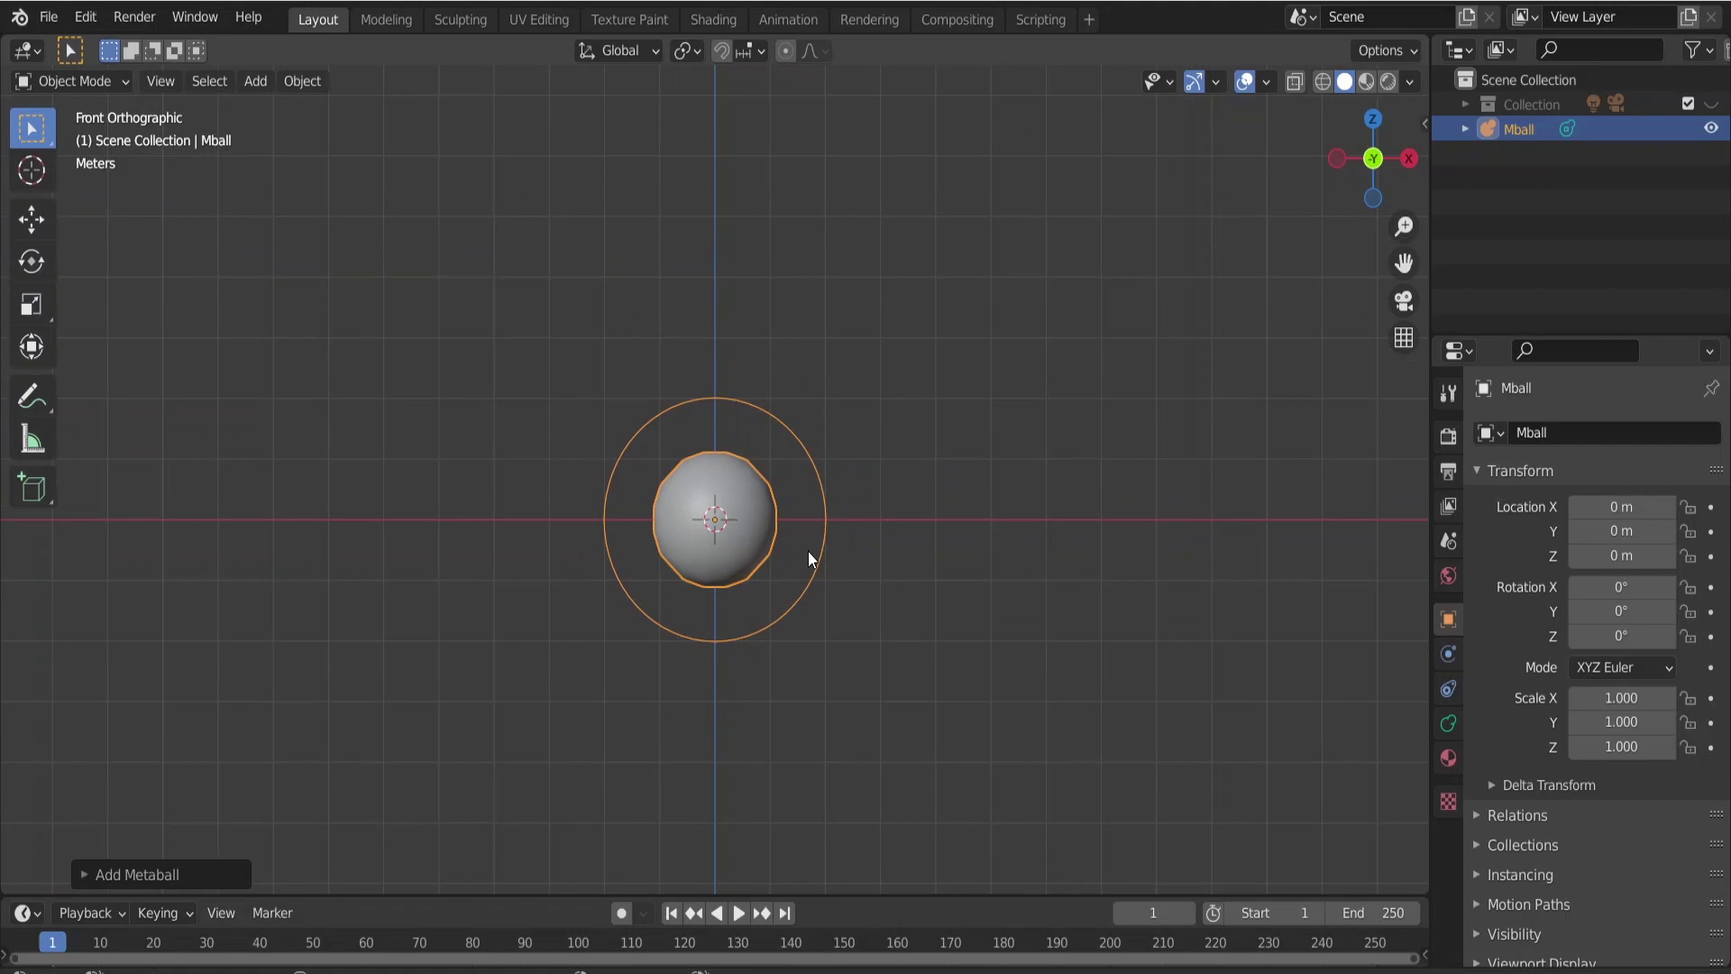
pyautogui.hotkey('shift', 'd')
pyautogui.press('Escape')
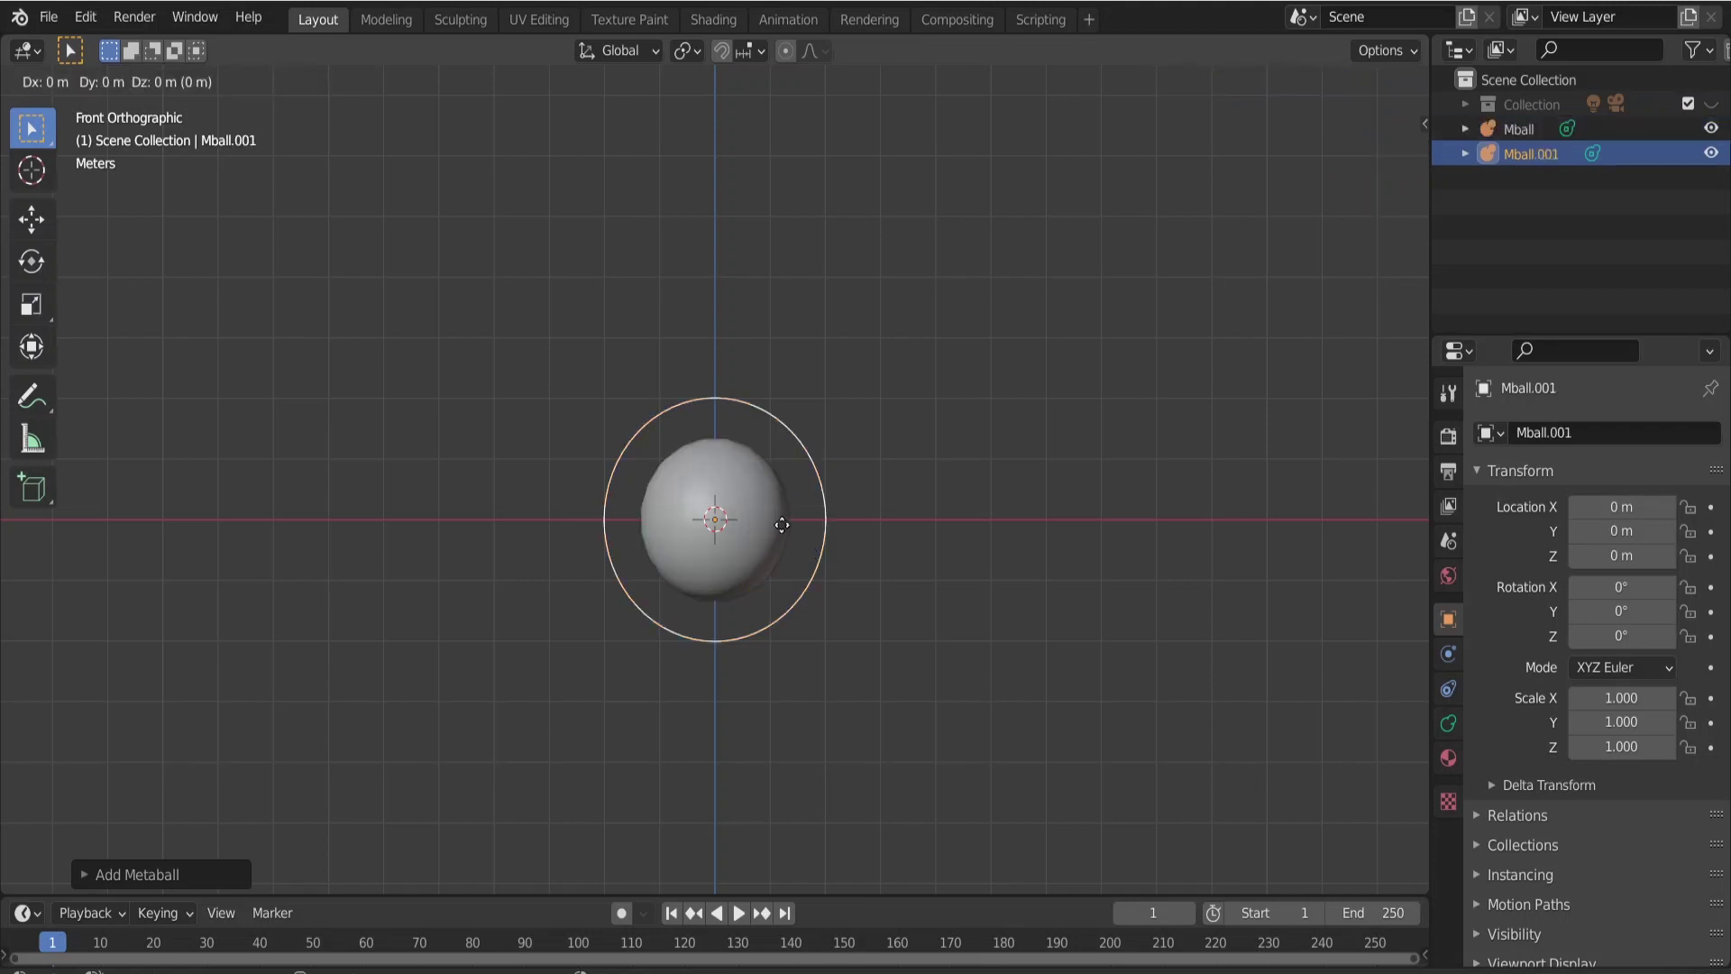
pyautogui.hotkey('shift', 'd')
pyautogui.click(721, 451)
pyautogui.hotkey('shift', 'd')
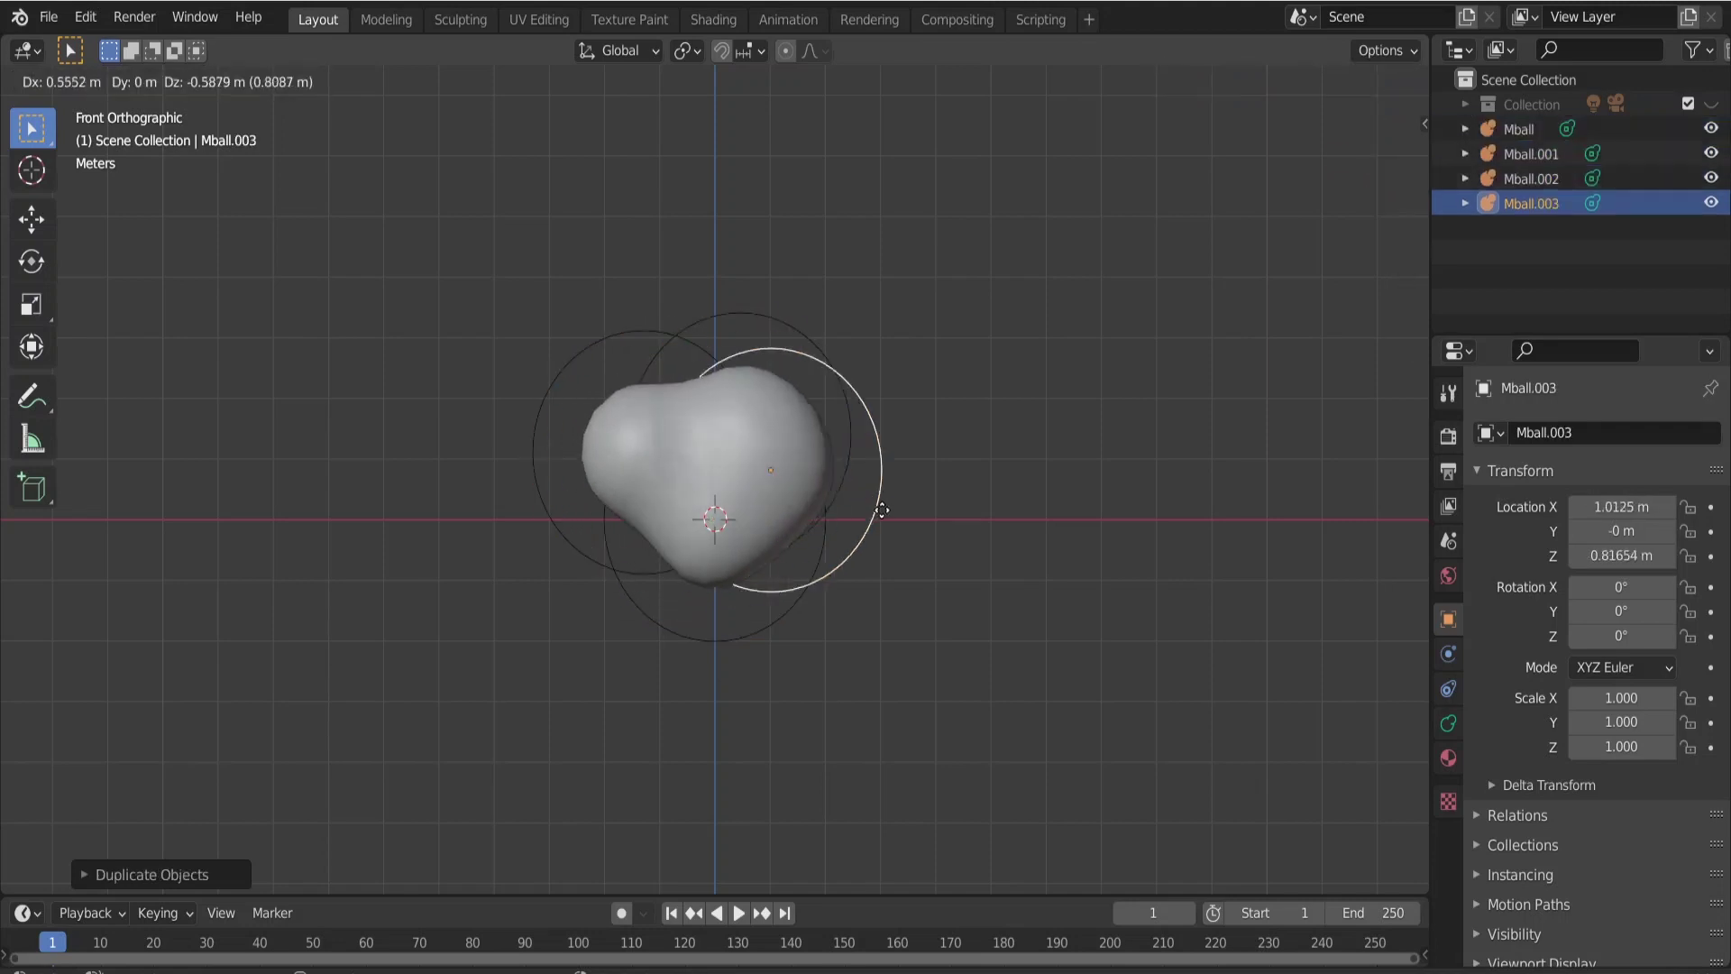
pyautogui.click(770, 523)
# Duplicate three more metaballs: one at the cloud's left end, one near X 2.07 m, Z 1.54 m, and one near X 3.46 m, Z 0.38 m
pyautogui.hotkey('shift', 'd')
pyautogui.click(678, 540)
pyautogui.hotkey('shift', 'd')
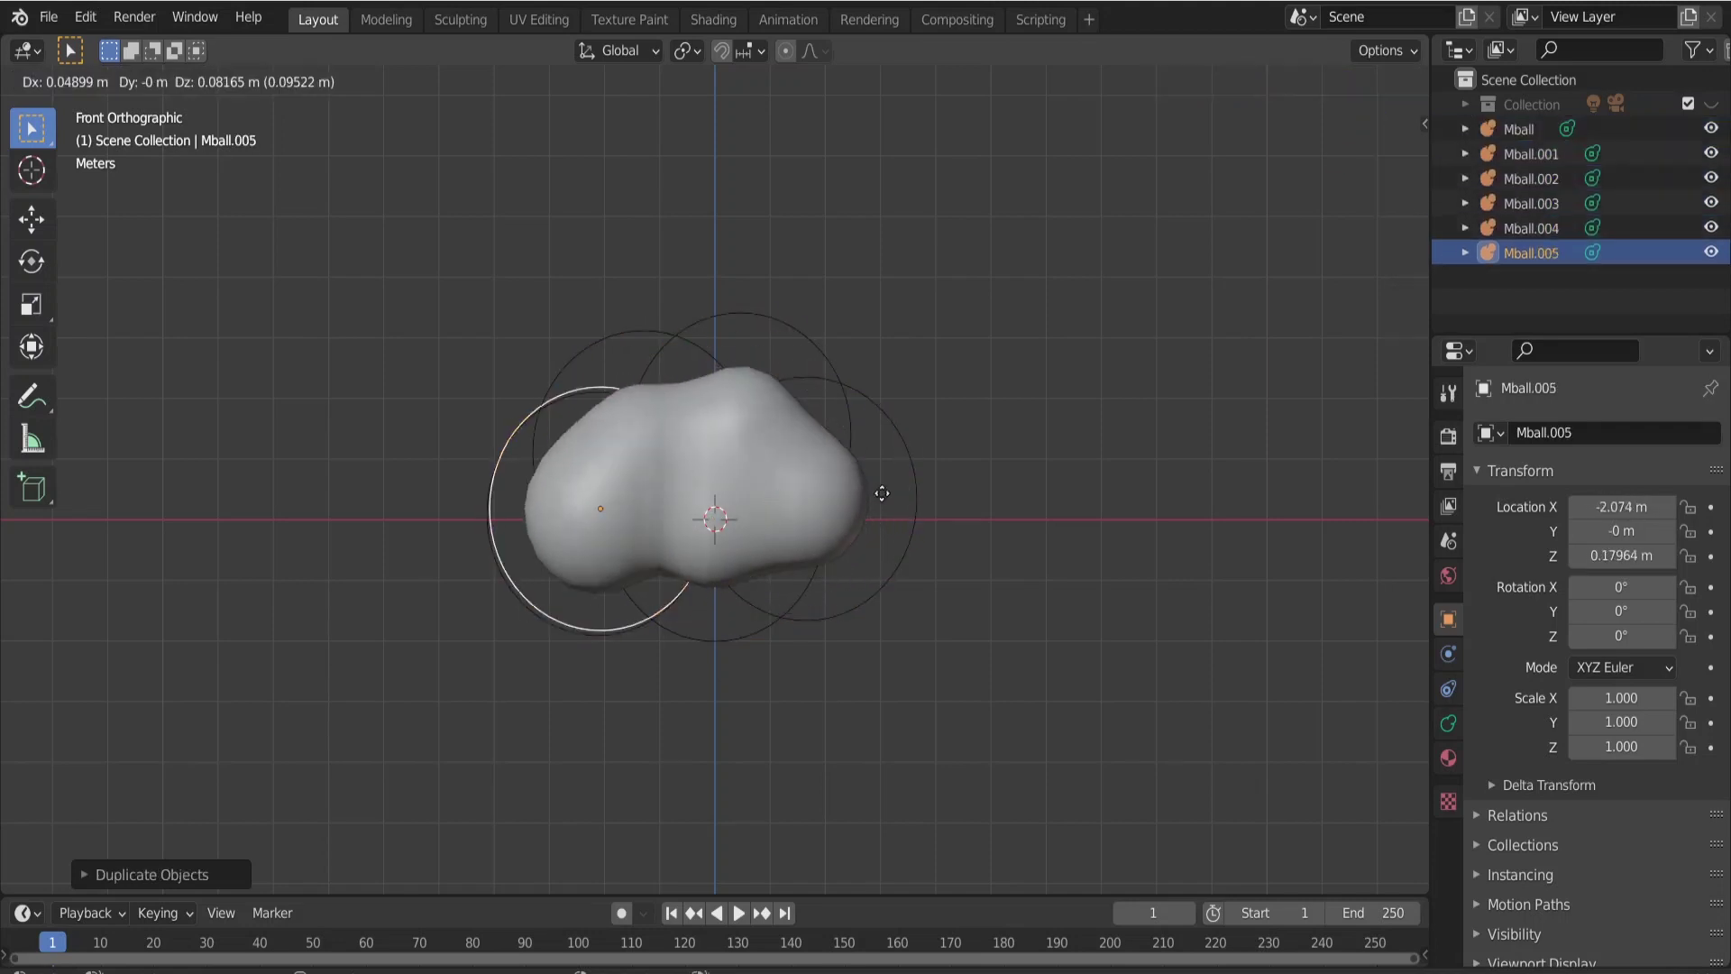
pyautogui.click(910, 448)
pyautogui.hotkey('shift', 'd')
pyautogui.click(986, 513)
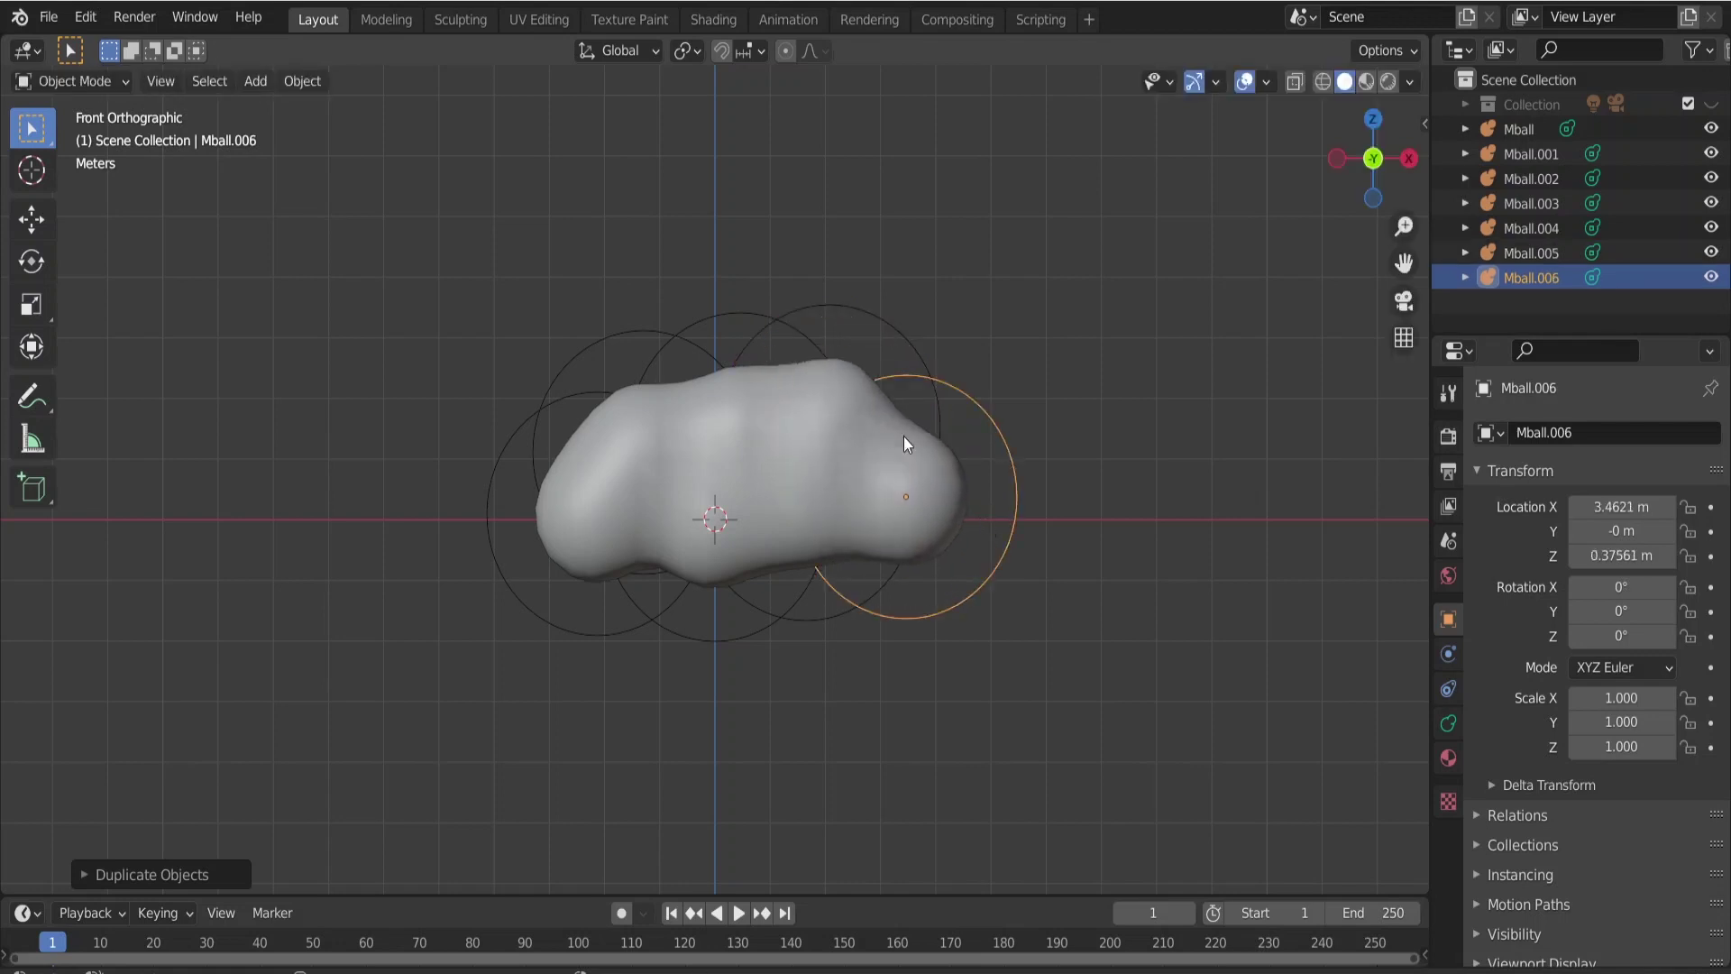
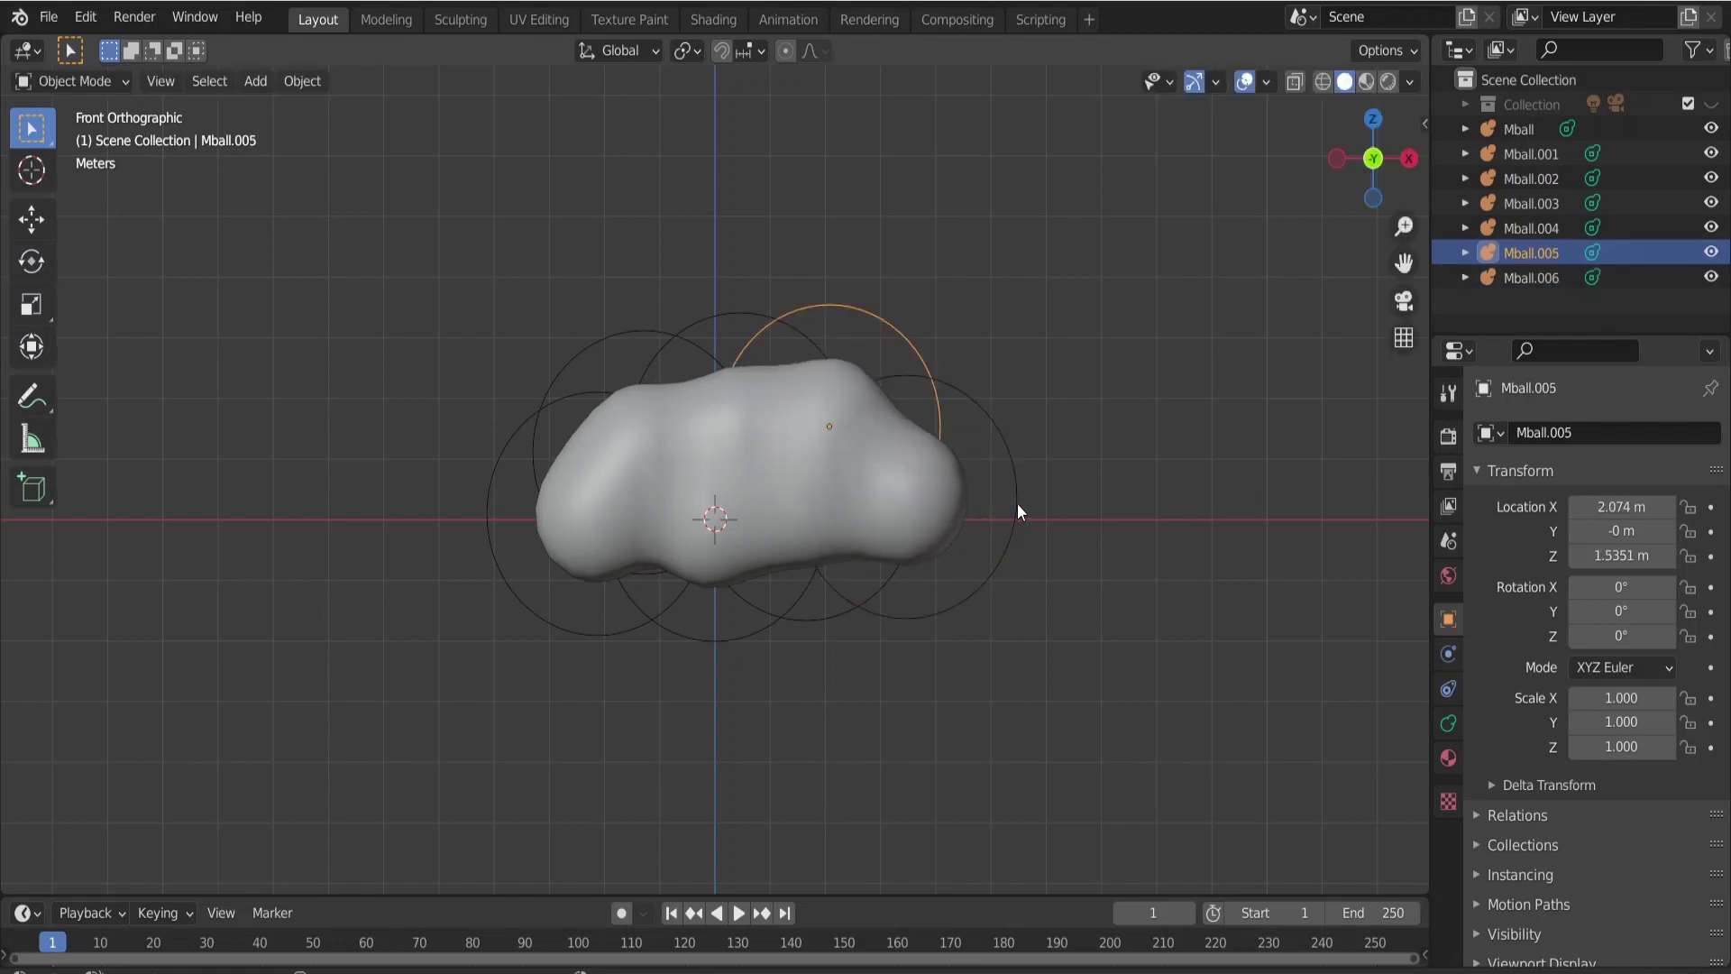
# Scale the metaball at the cloud's right end down to about 0.765
pyautogui.click(995, 571)
pyautogui.press('s')
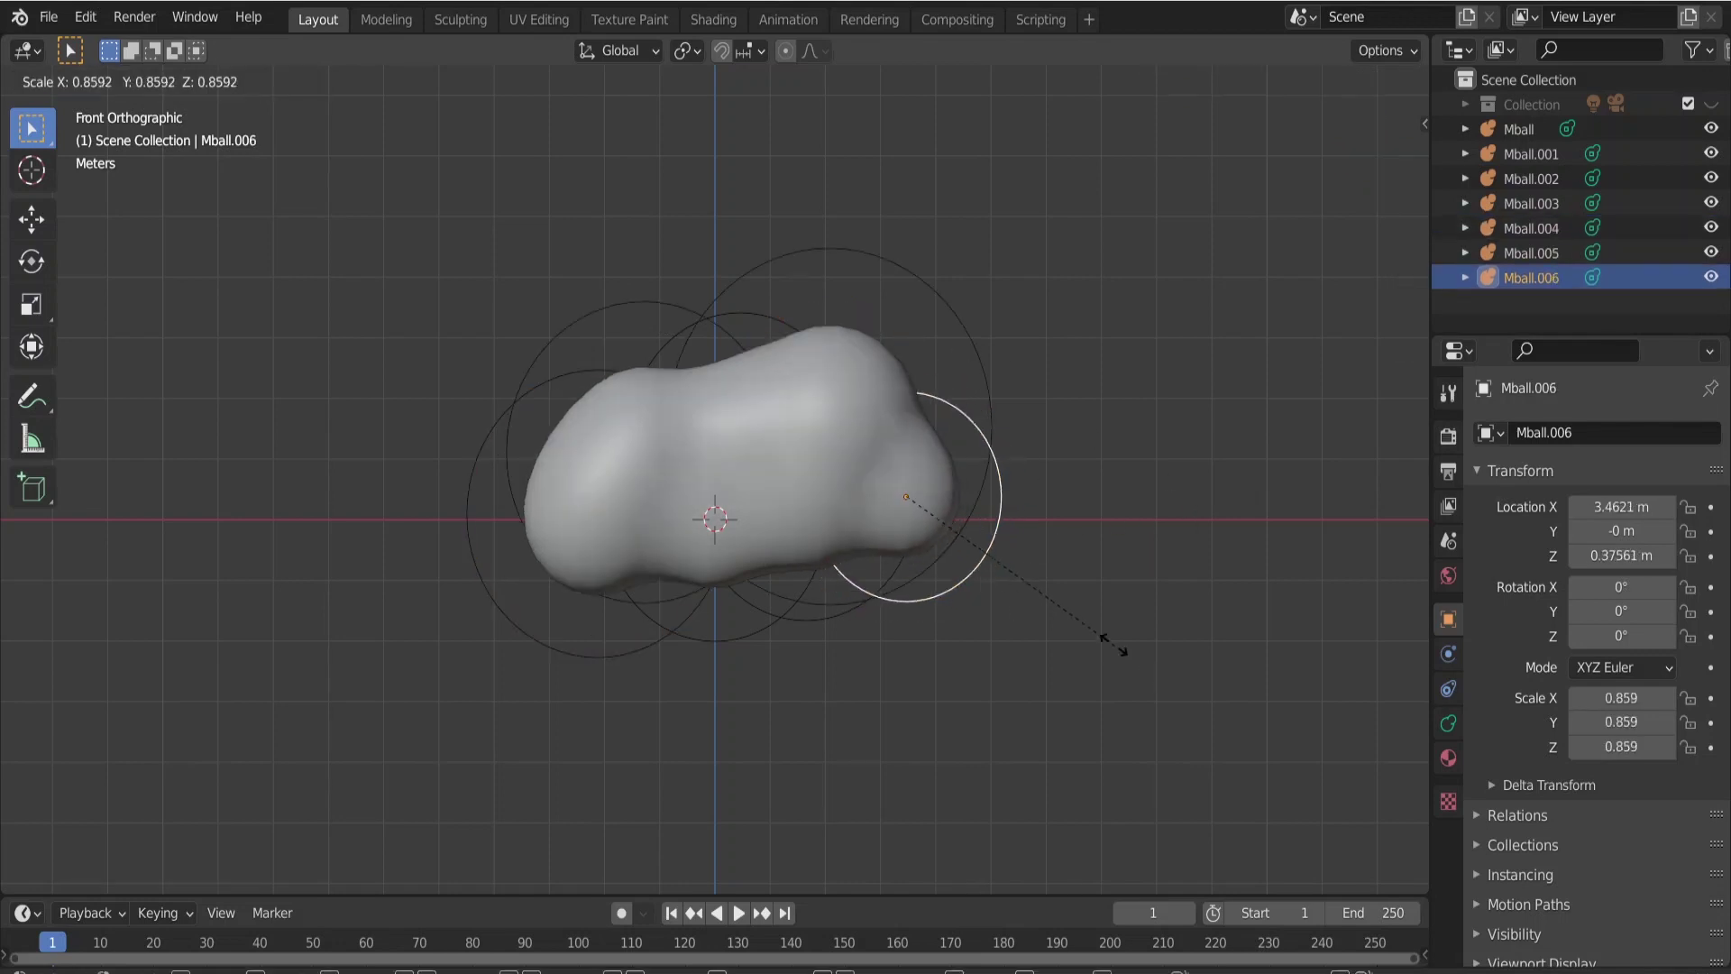
pyautogui.click(1086, 624)
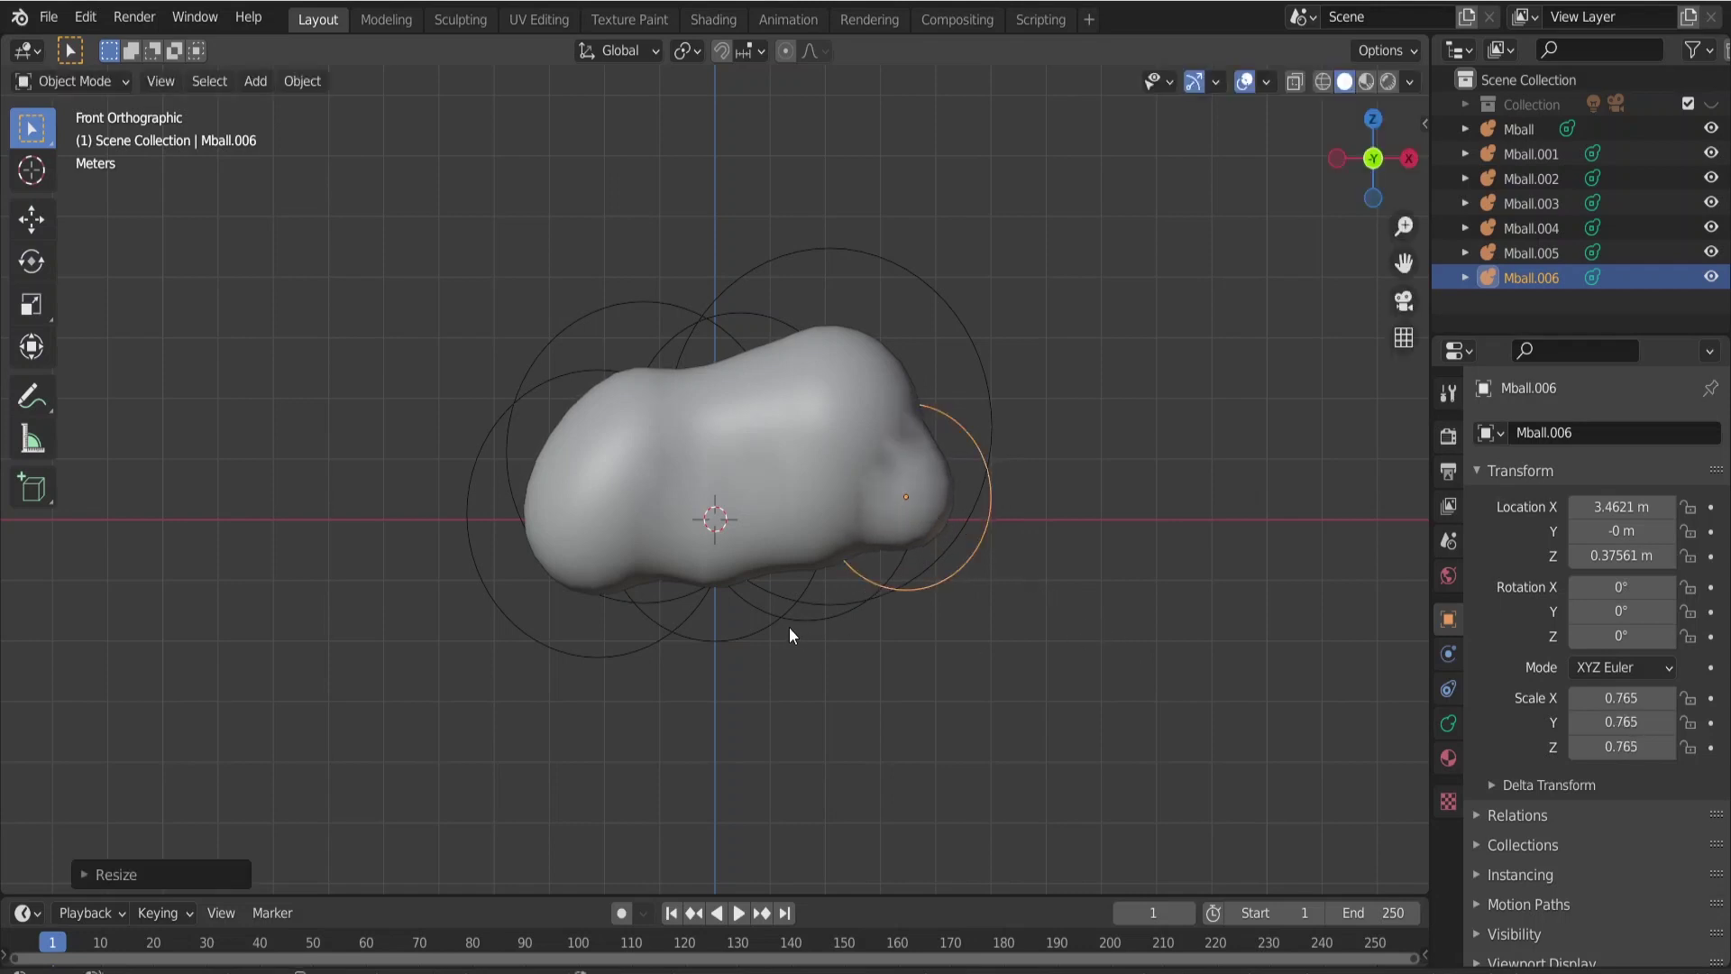
# Scale the metaball at the world origin down to about 0.812, then deselect it
pyautogui.click(788, 625)
pyautogui.press('s')
pyautogui.rightClick(1062, 807)
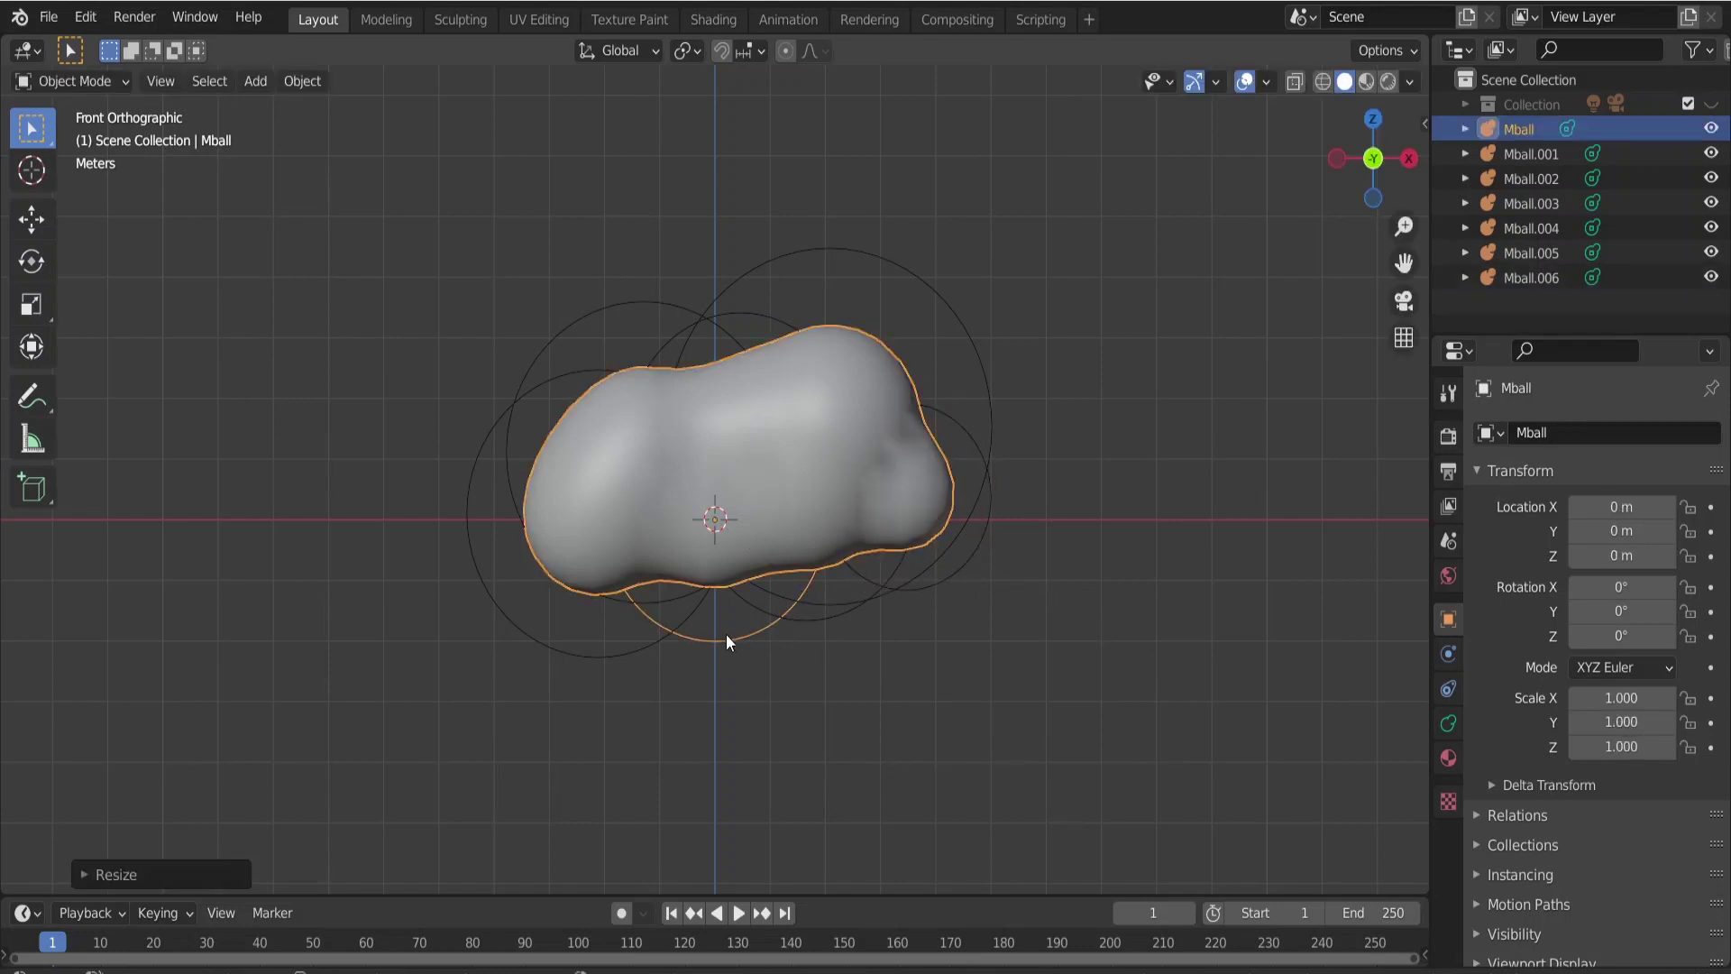
pyautogui.press('s')
pyautogui.click(965, 717)
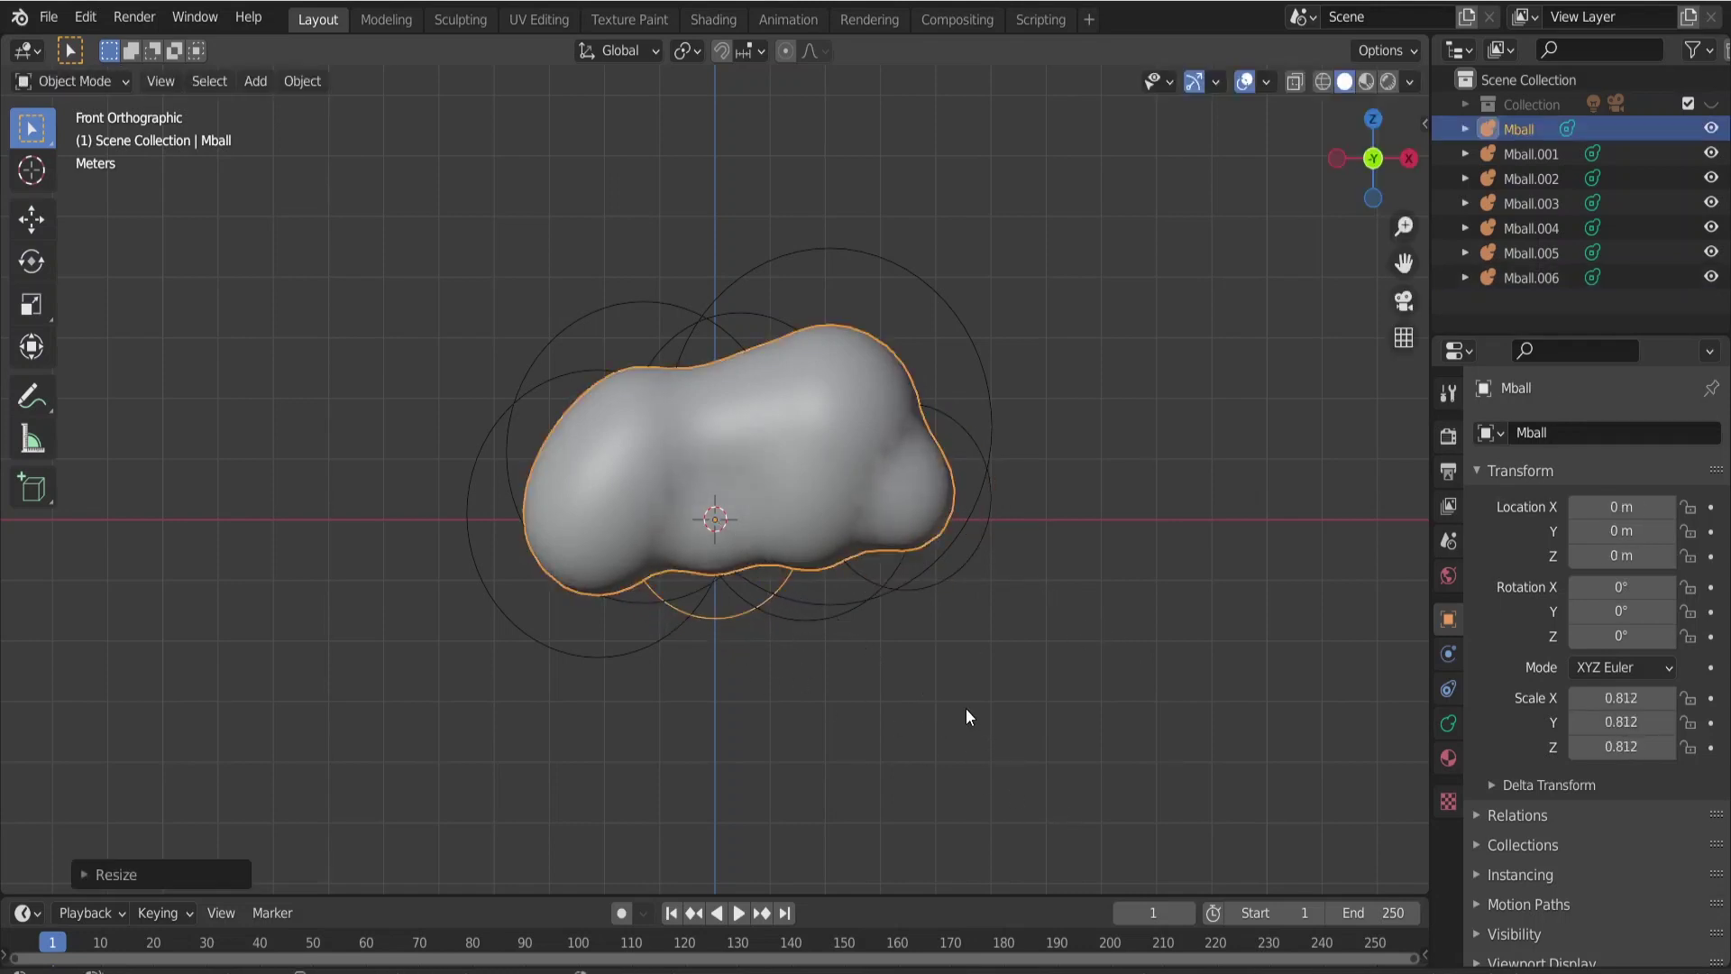
pyautogui.click(965, 706)
pyautogui.scroll(-3, 907, 645)
pyautogui.scroll(4, 791, 572)
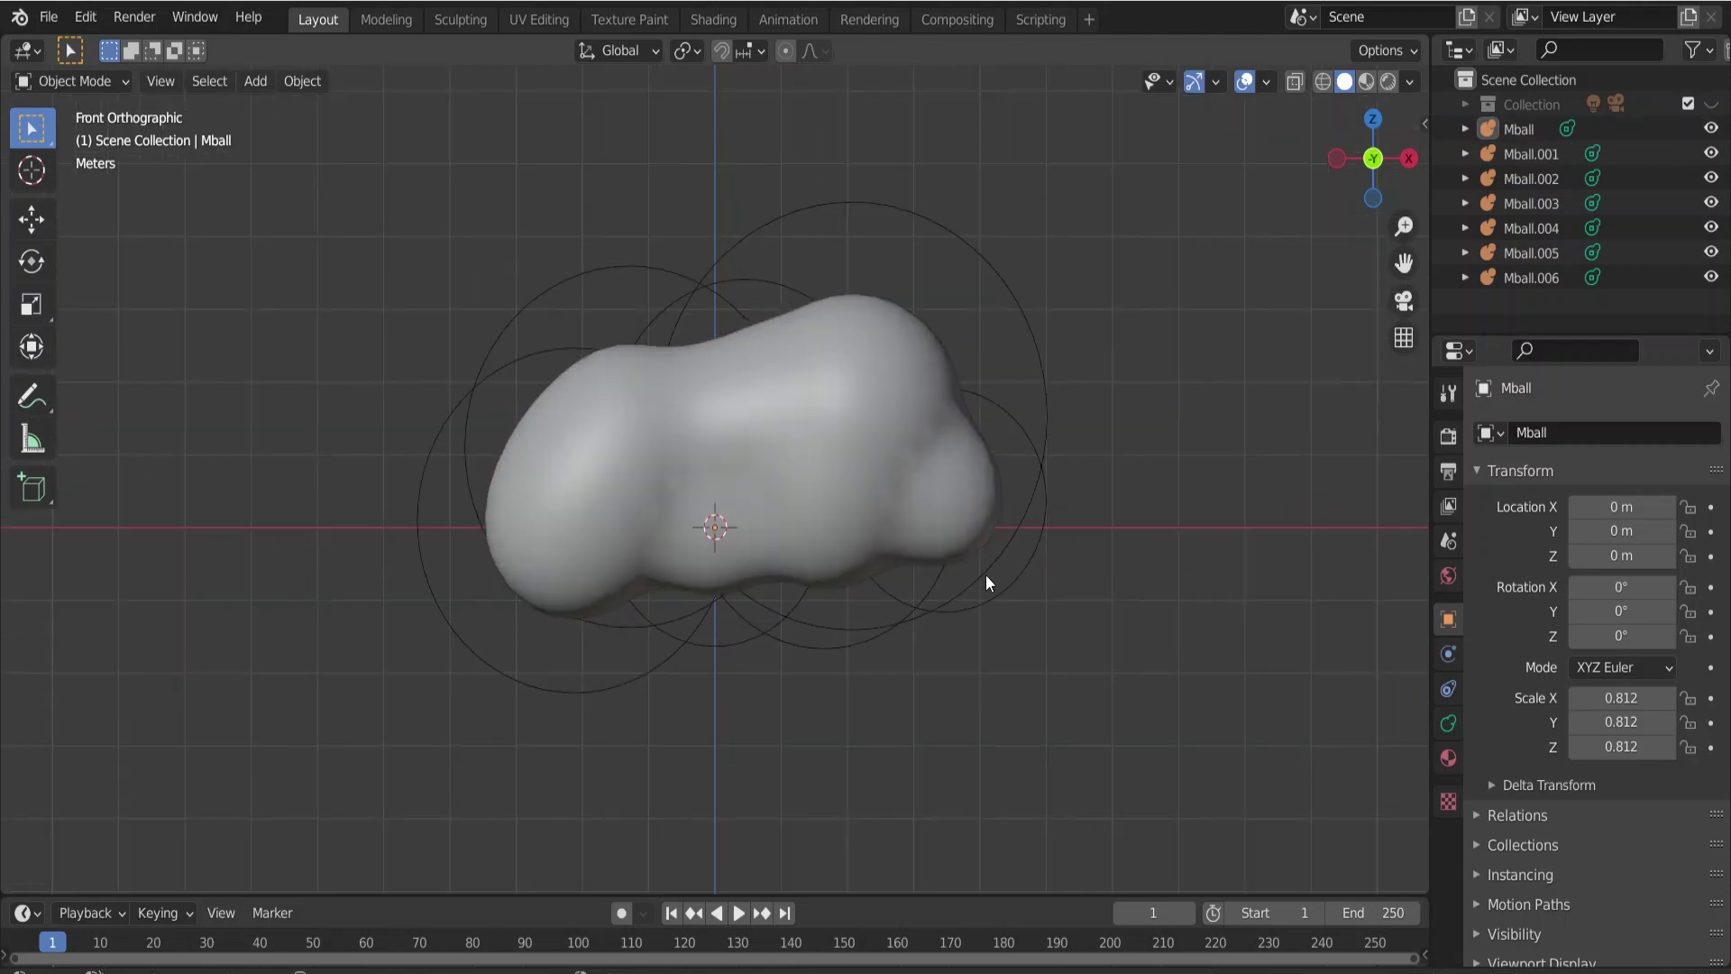
# Re-enable the collection that holds the camera and light in the scene
pyautogui.press('a')
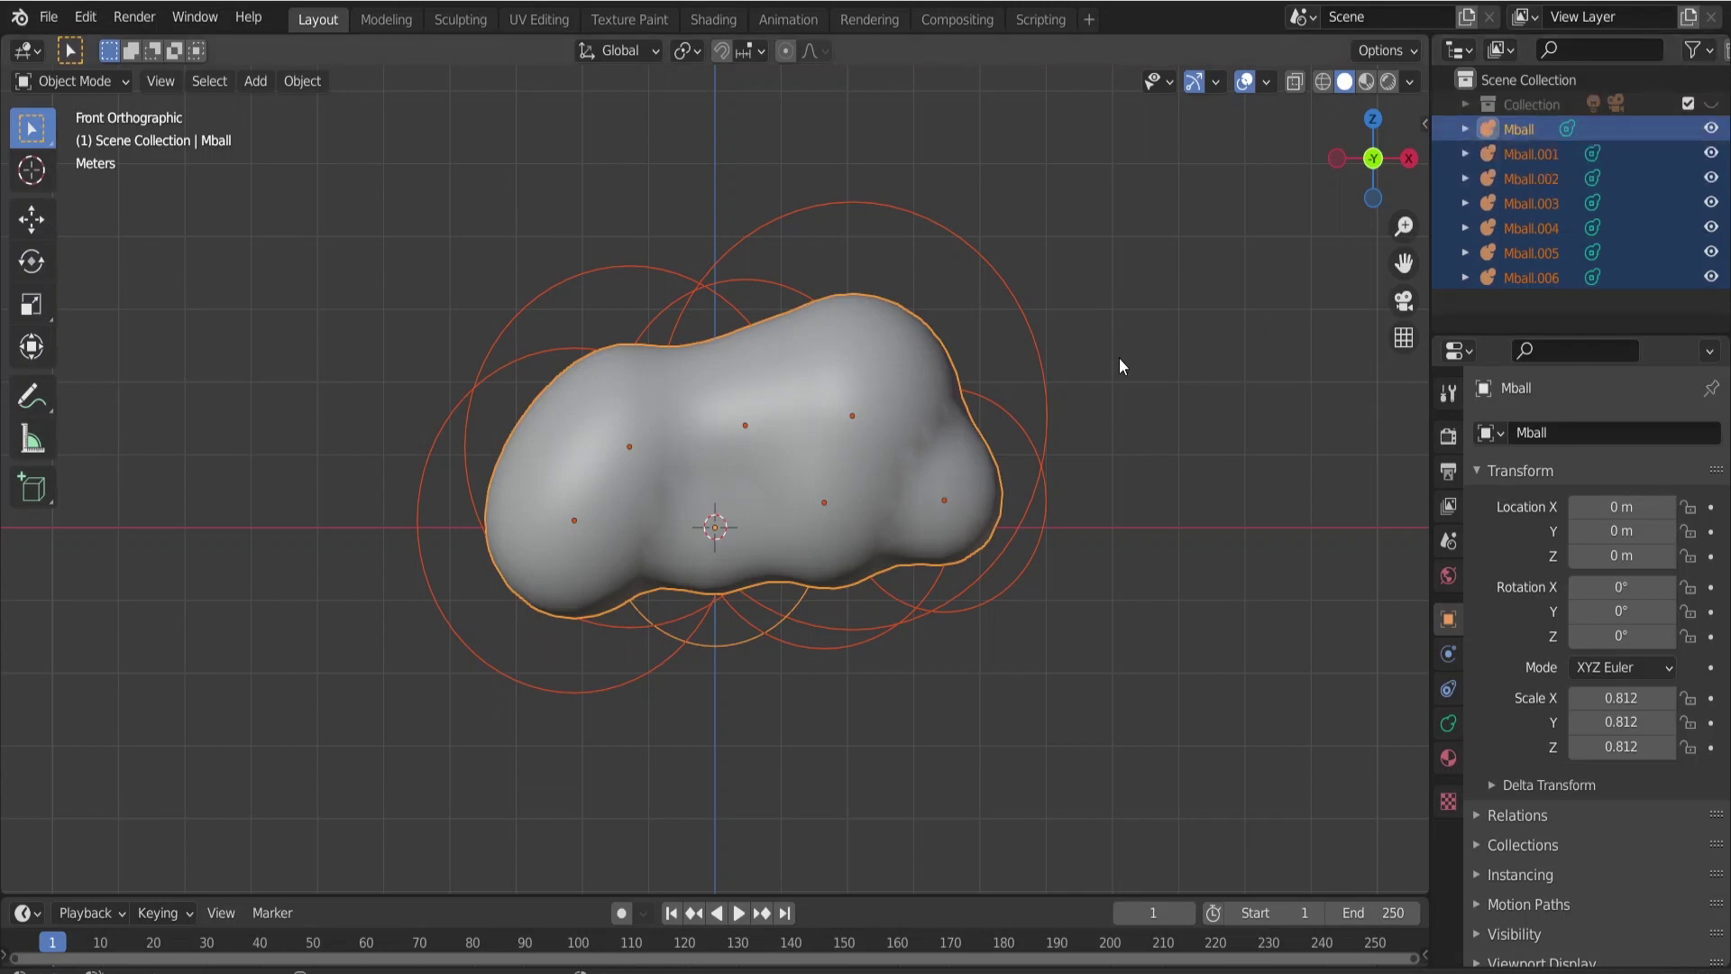
pyautogui.click(1497, 103)
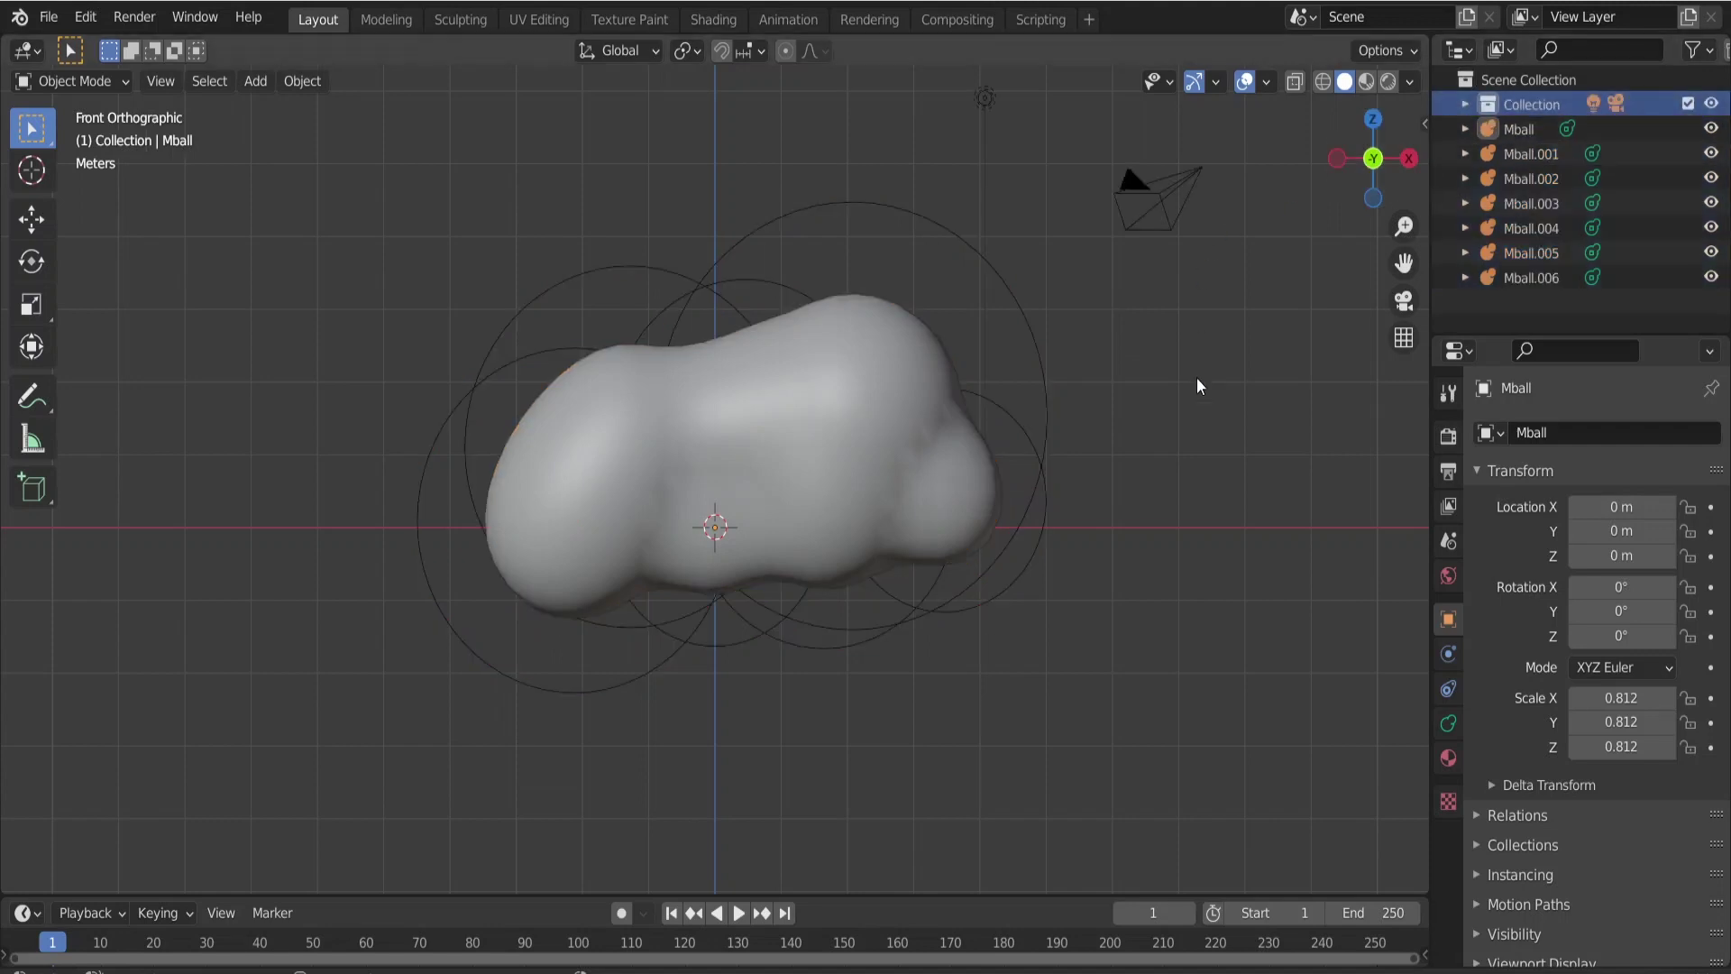
pyautogui.press('a')
pyautogui.click(1464, 104)
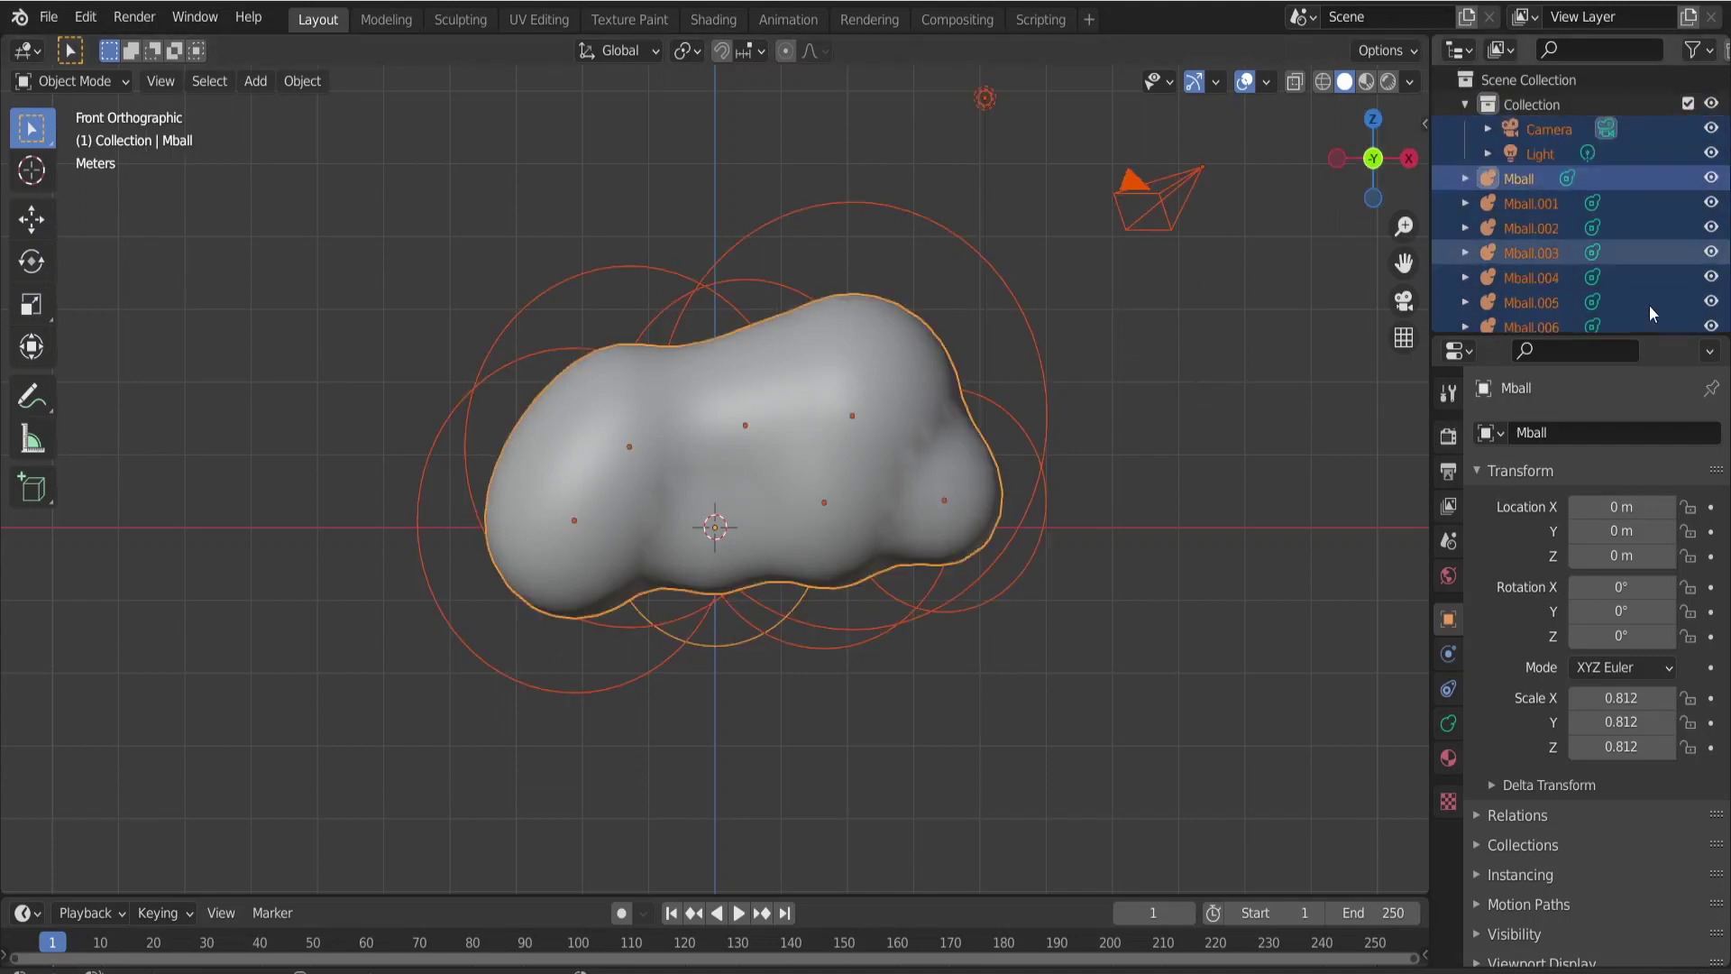
pyautogui.keyDown('ctrl'); pyautogui.click(1532, 129); pyautogui.keyUp('ctrl')
pyautogui.click(1464, 104)
# Select all seven metaballs, Mball through Mball.006, and convert them to a mesh with Visual Geometry to Mesh
pyautogui.click(1518, 128)
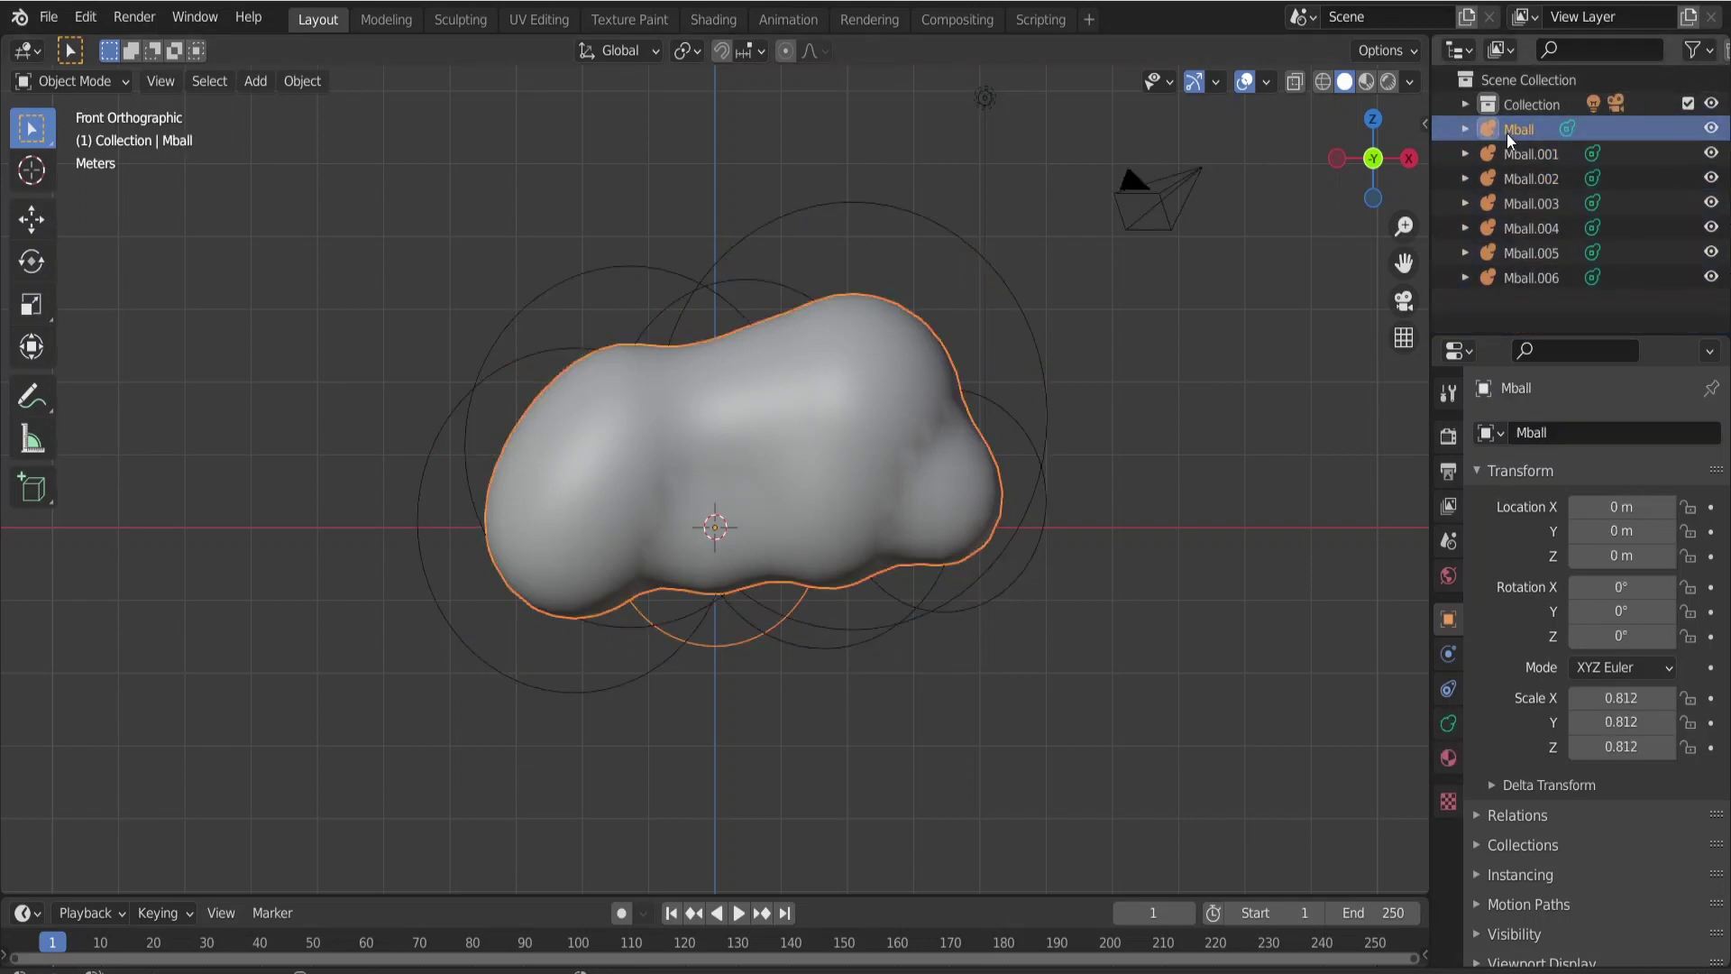
pyautogui.keyDown('shift'); pyautogui.click(1514, 278); pyautogui.keyUp('shift')
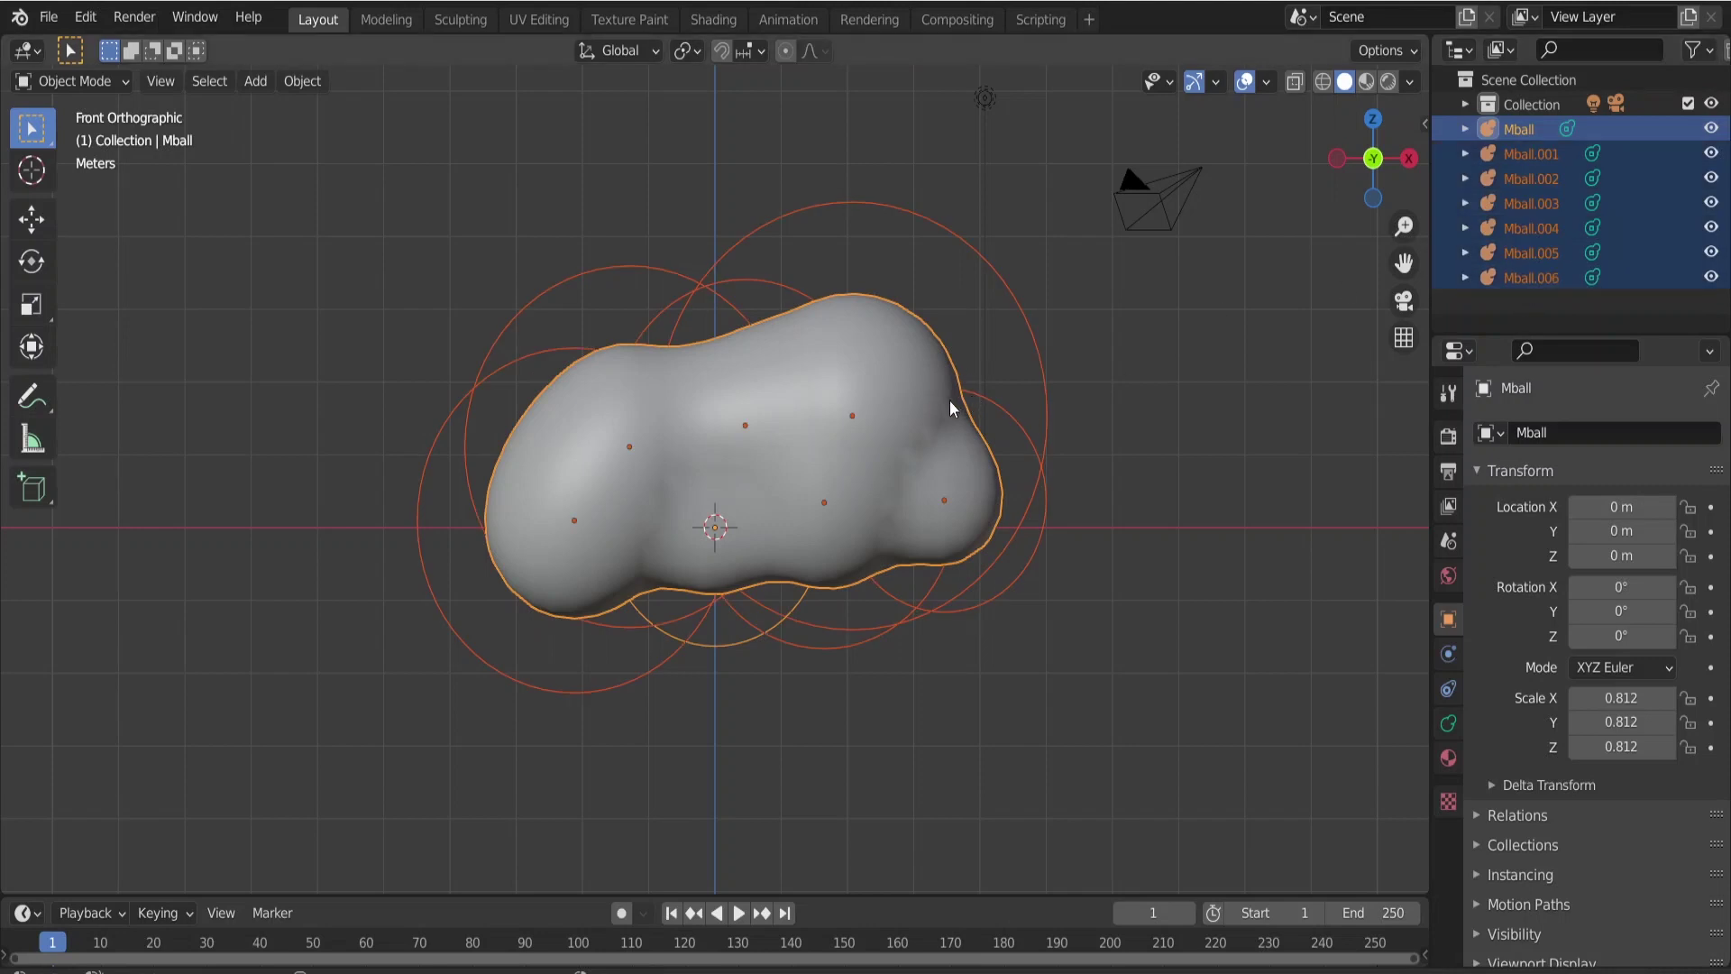
pyautogui.hotkey('ctrl', 'a')
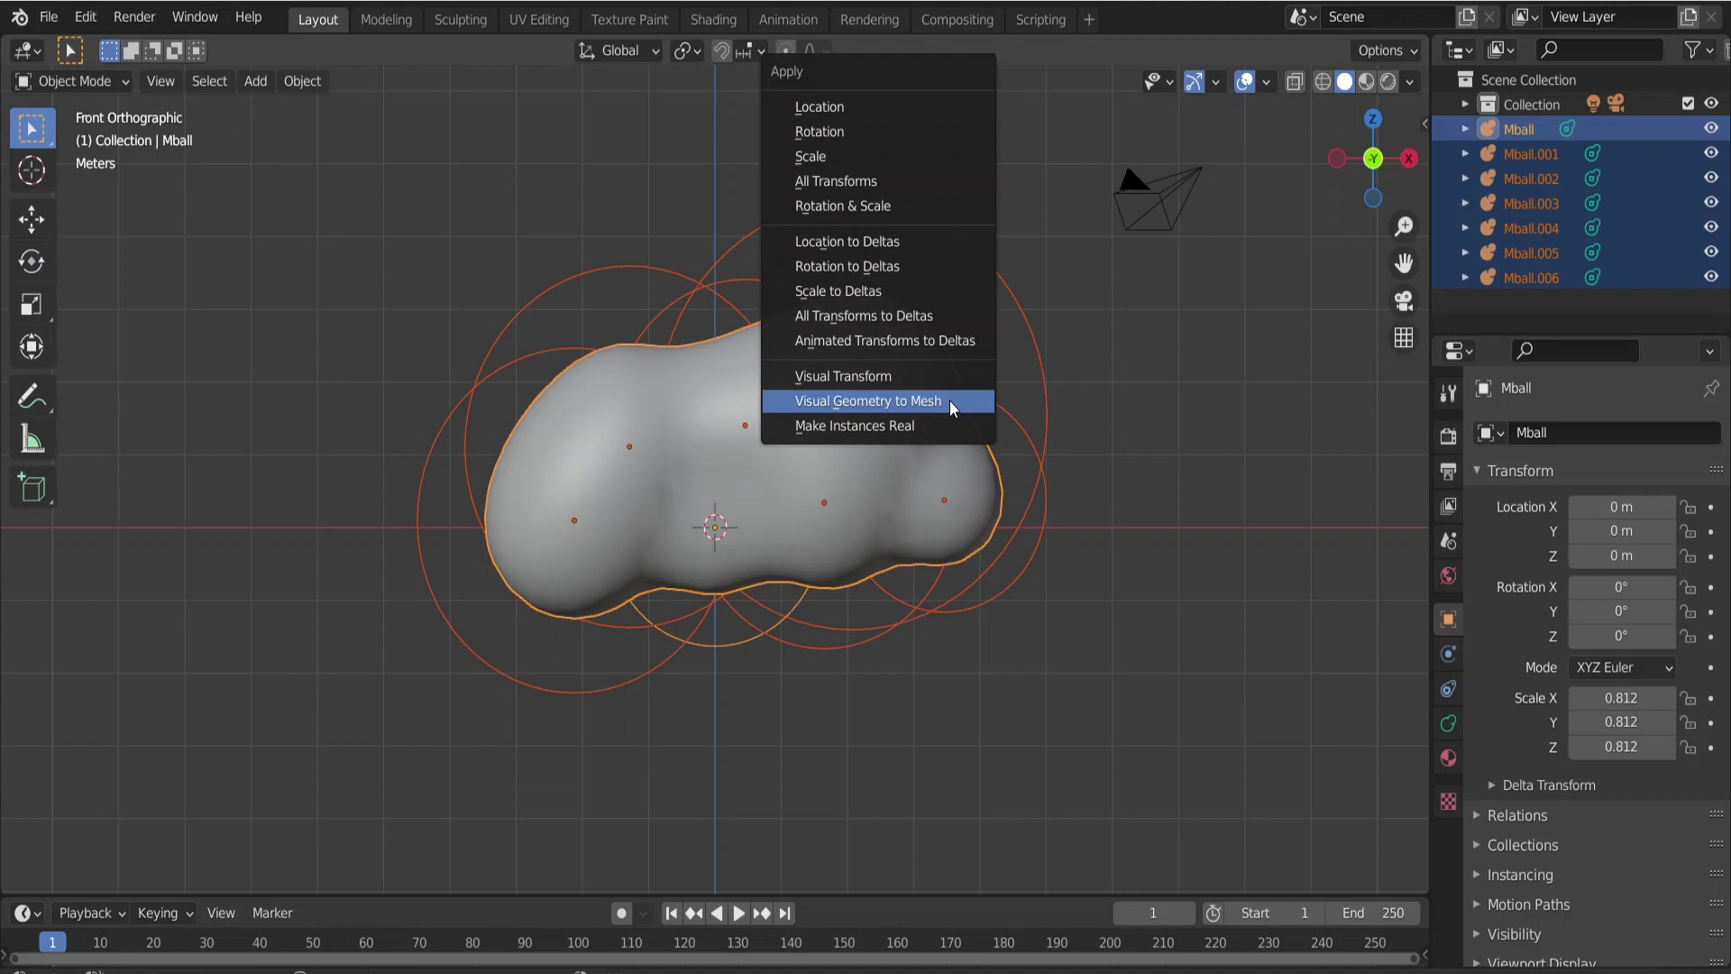
pyautogui.click(949, 400)
# Add an empty Volume object at the world origin
pyautogui.scroll(-5, 797, 487)
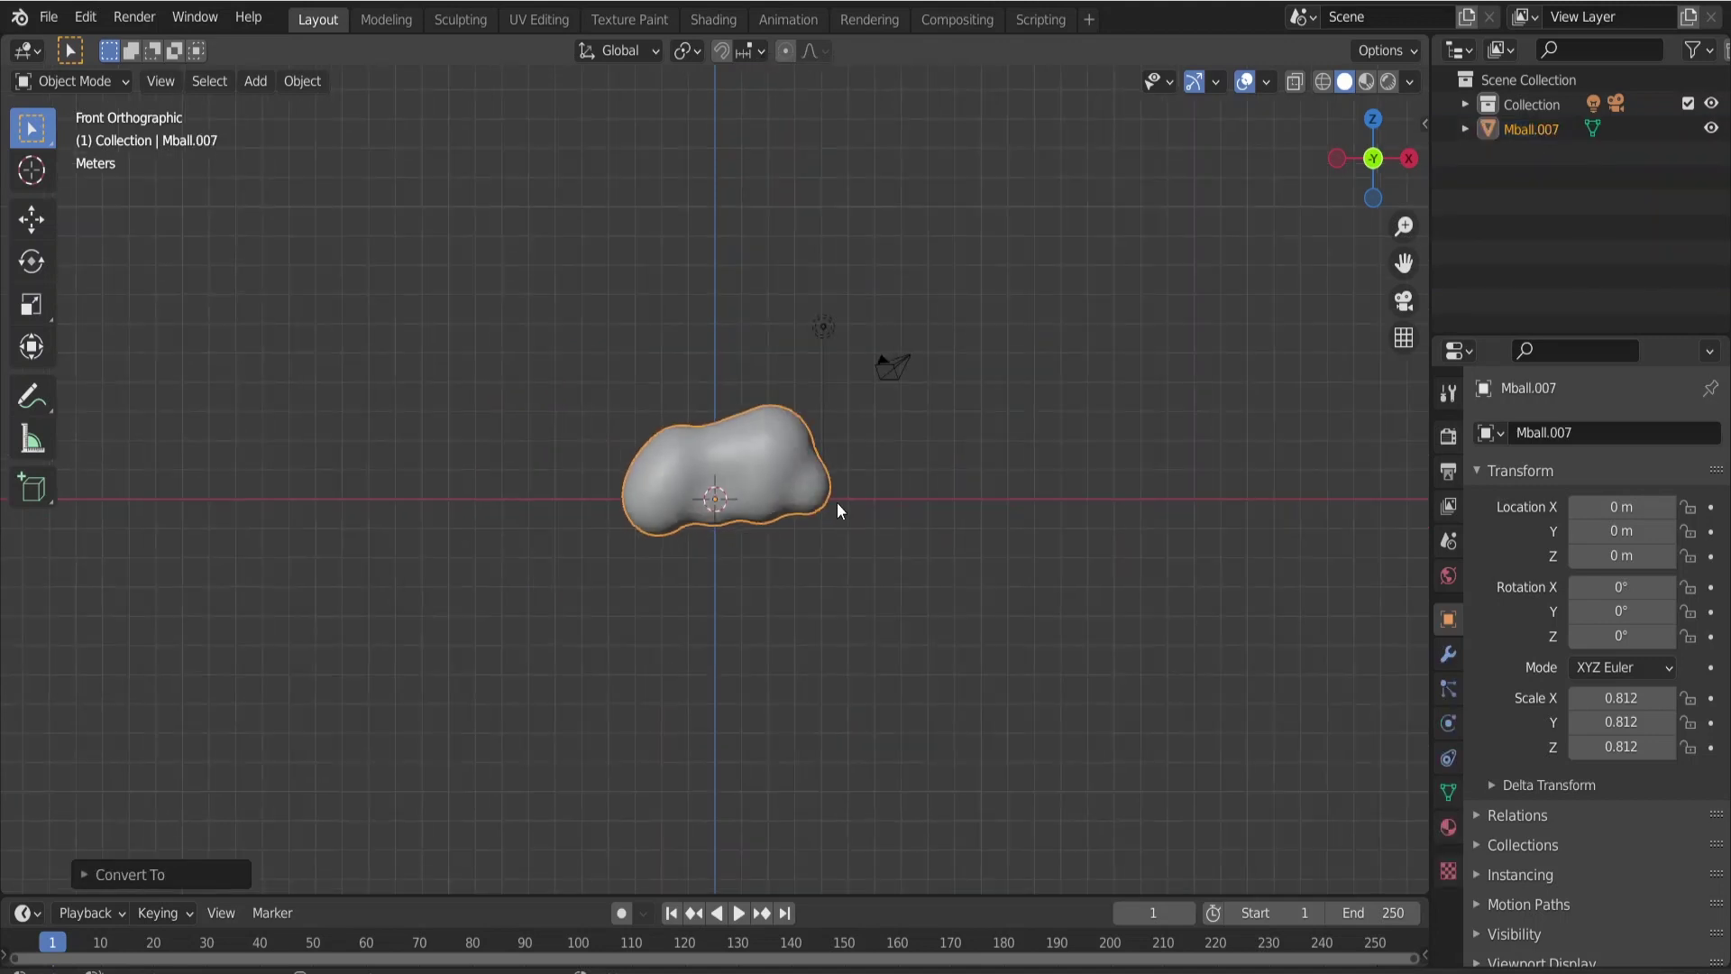
pyautogui.hotkey('shift', 'a')
pyautogui.moveTo(836, 502)
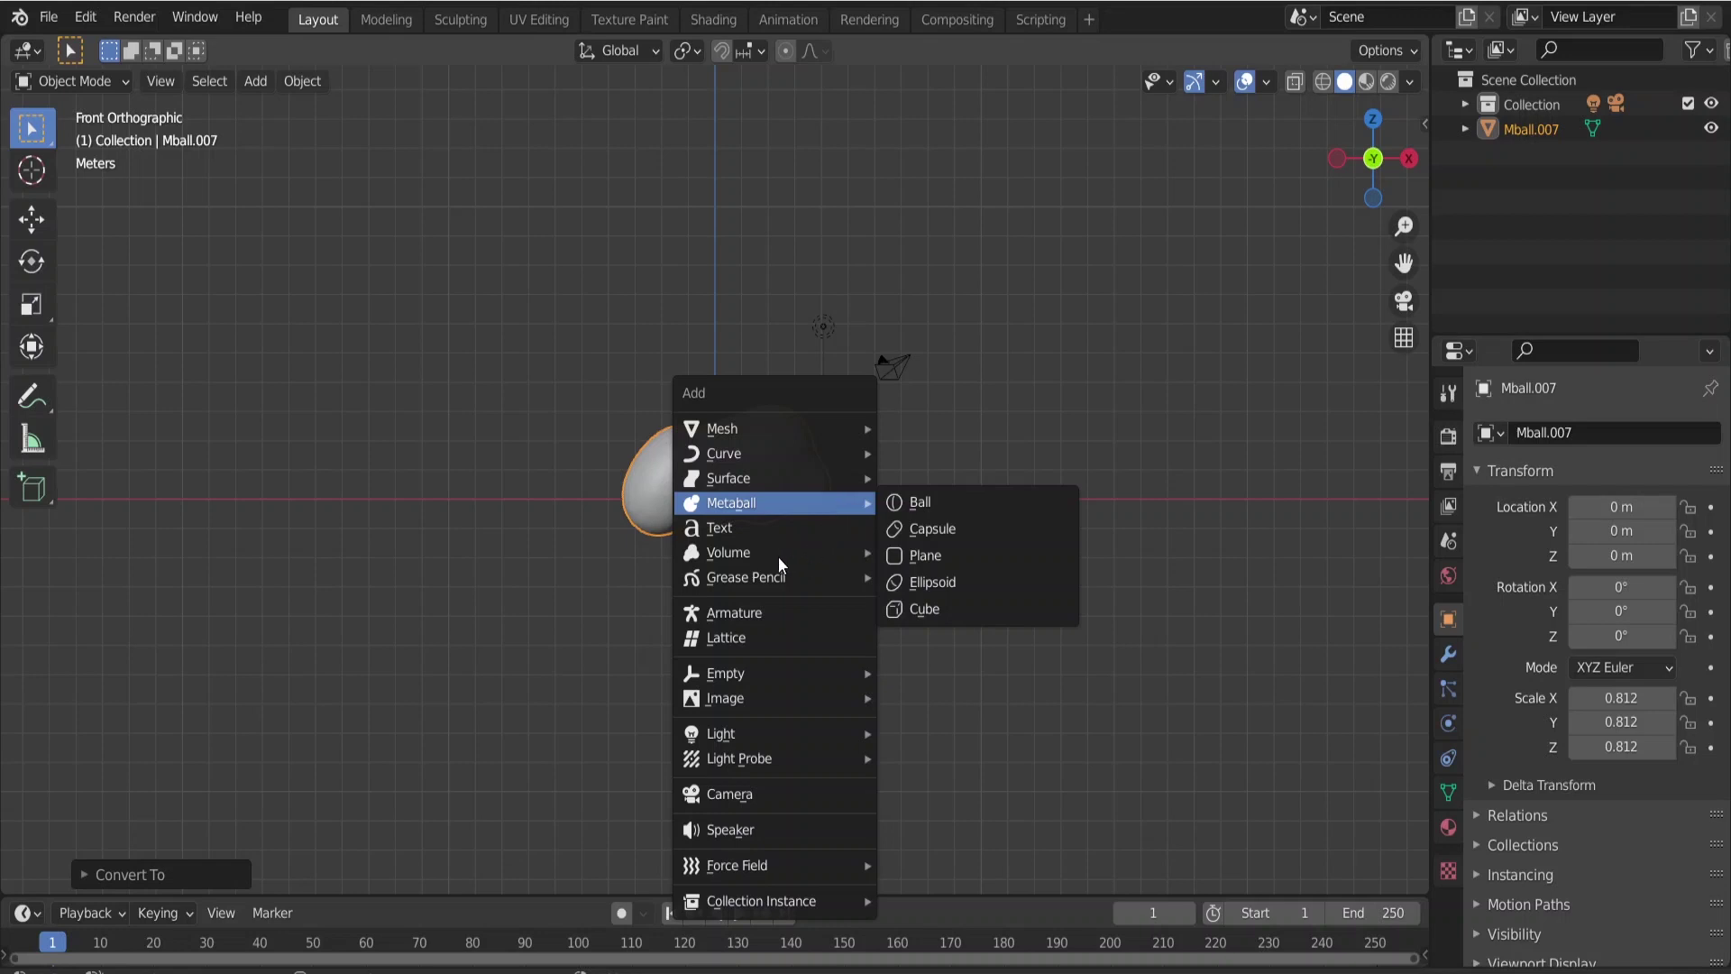
pyautogui.moveTo(777, 555)
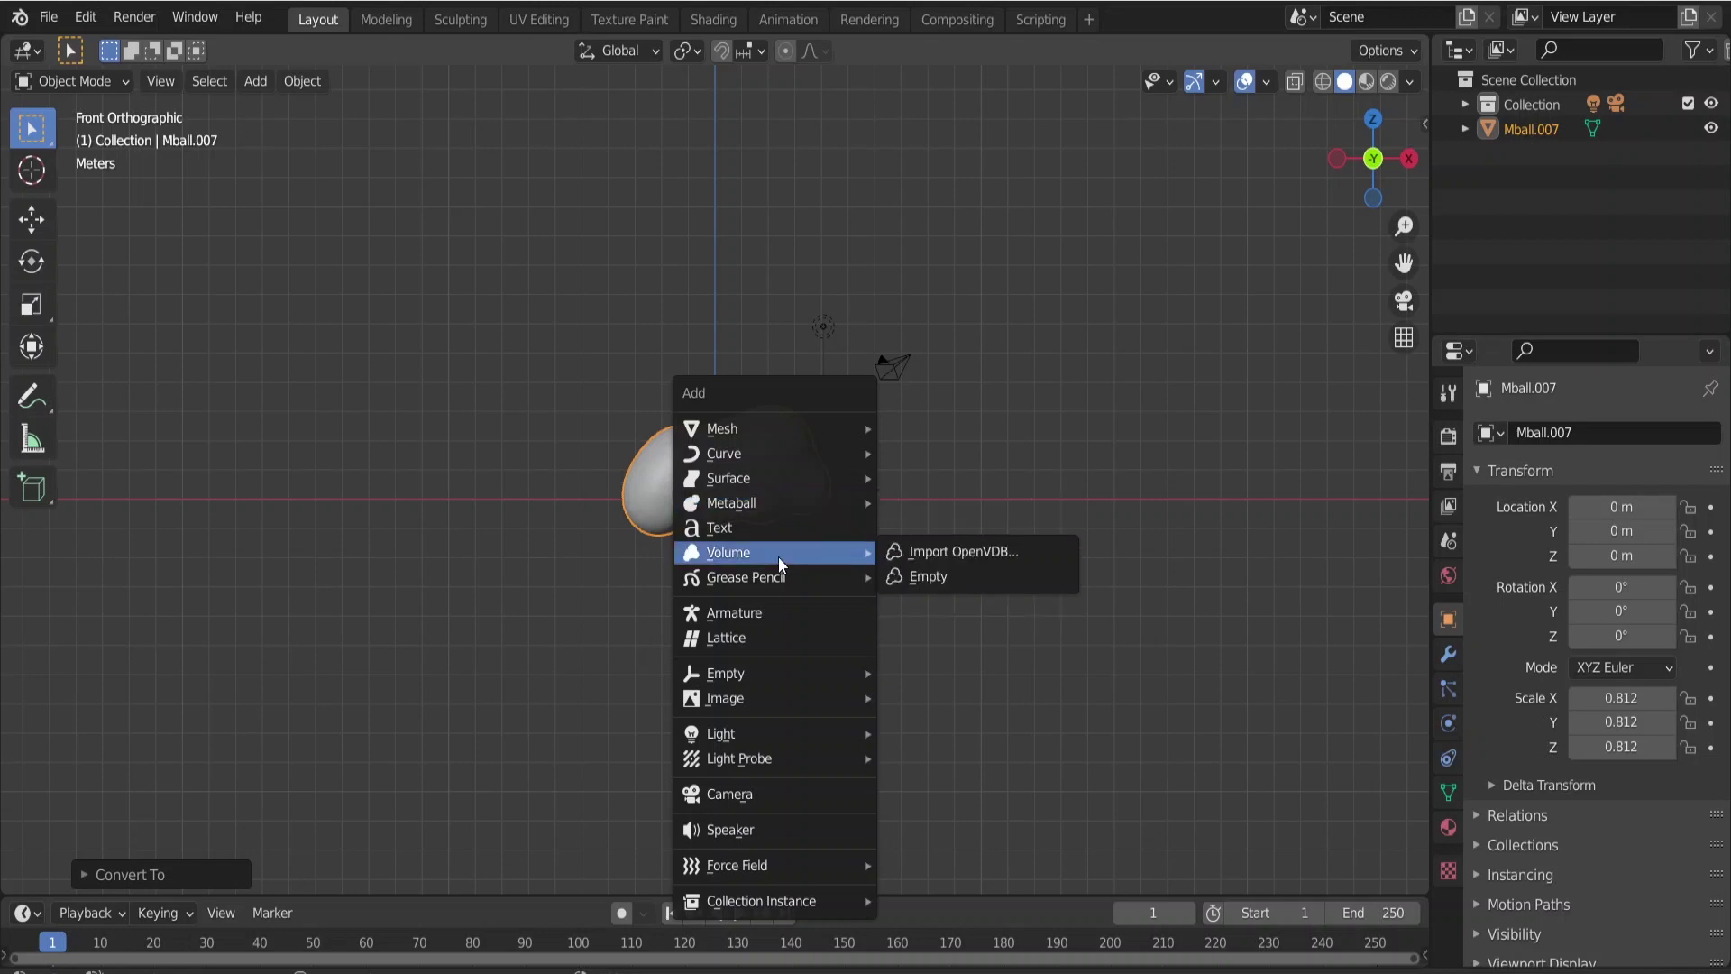
pyautogui.click(937, 579)
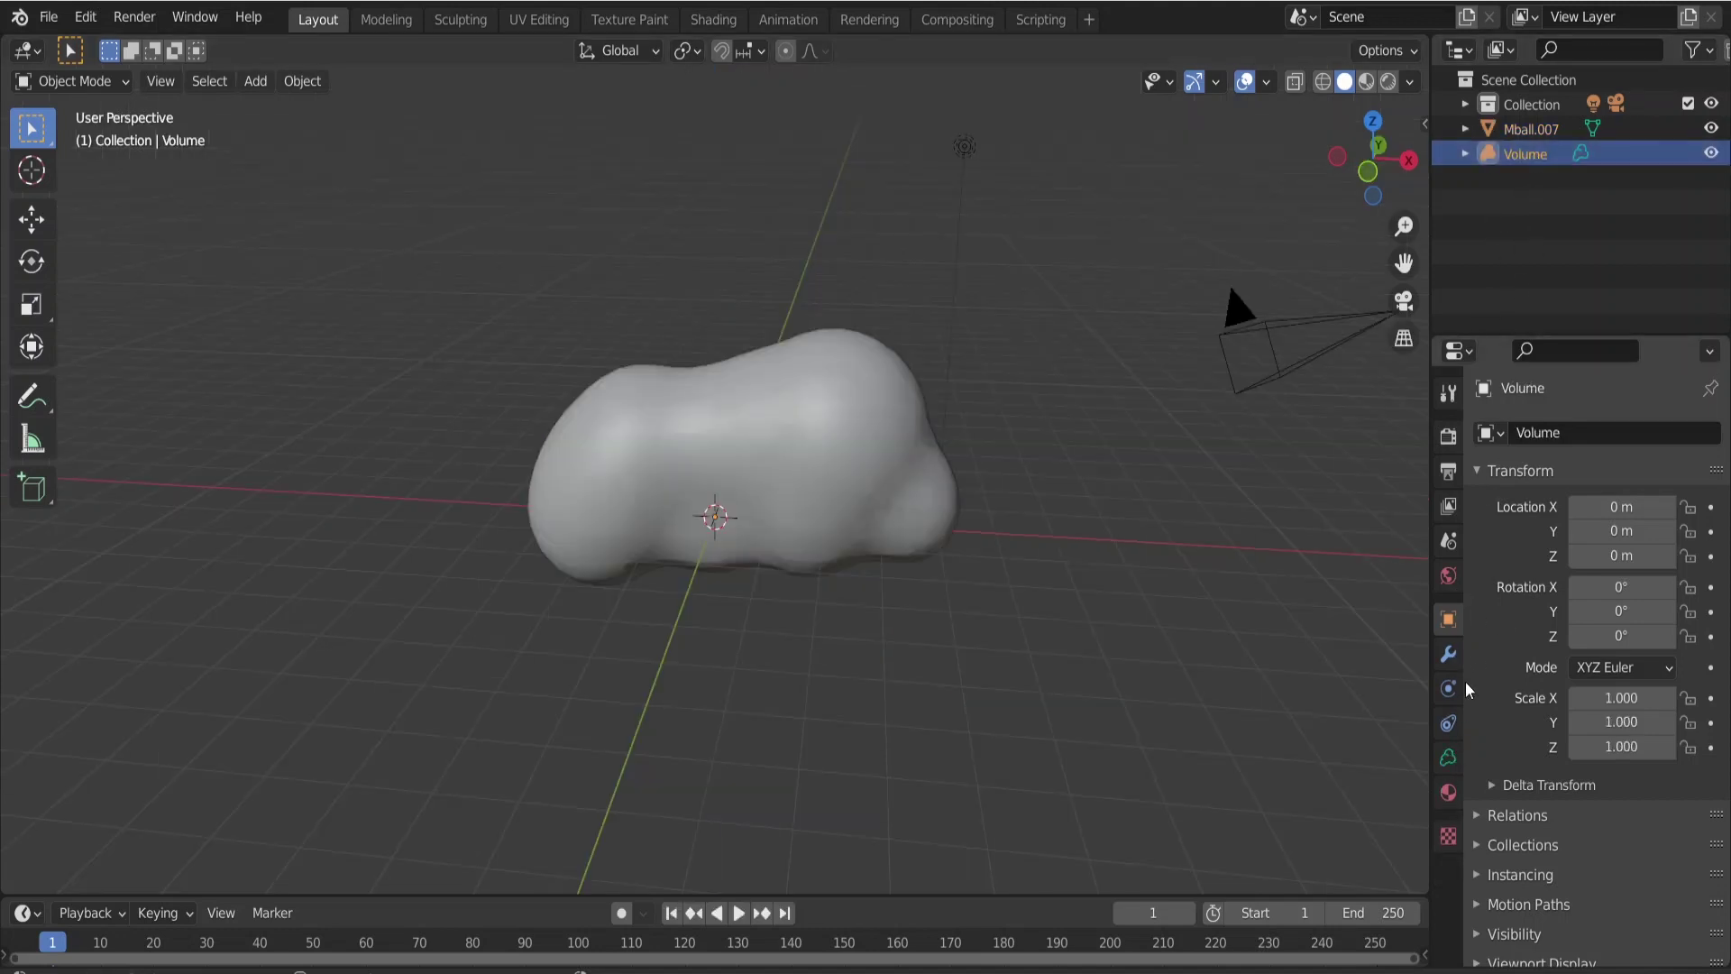
# Give the volume a Mesh to Volume modifier with Mball.007 as its source object, and hide that mesh in the viewport
pyautogui.click(1447, 653)
pyautogui.click(1551, 433)
pyautogui.click(1442, 512)
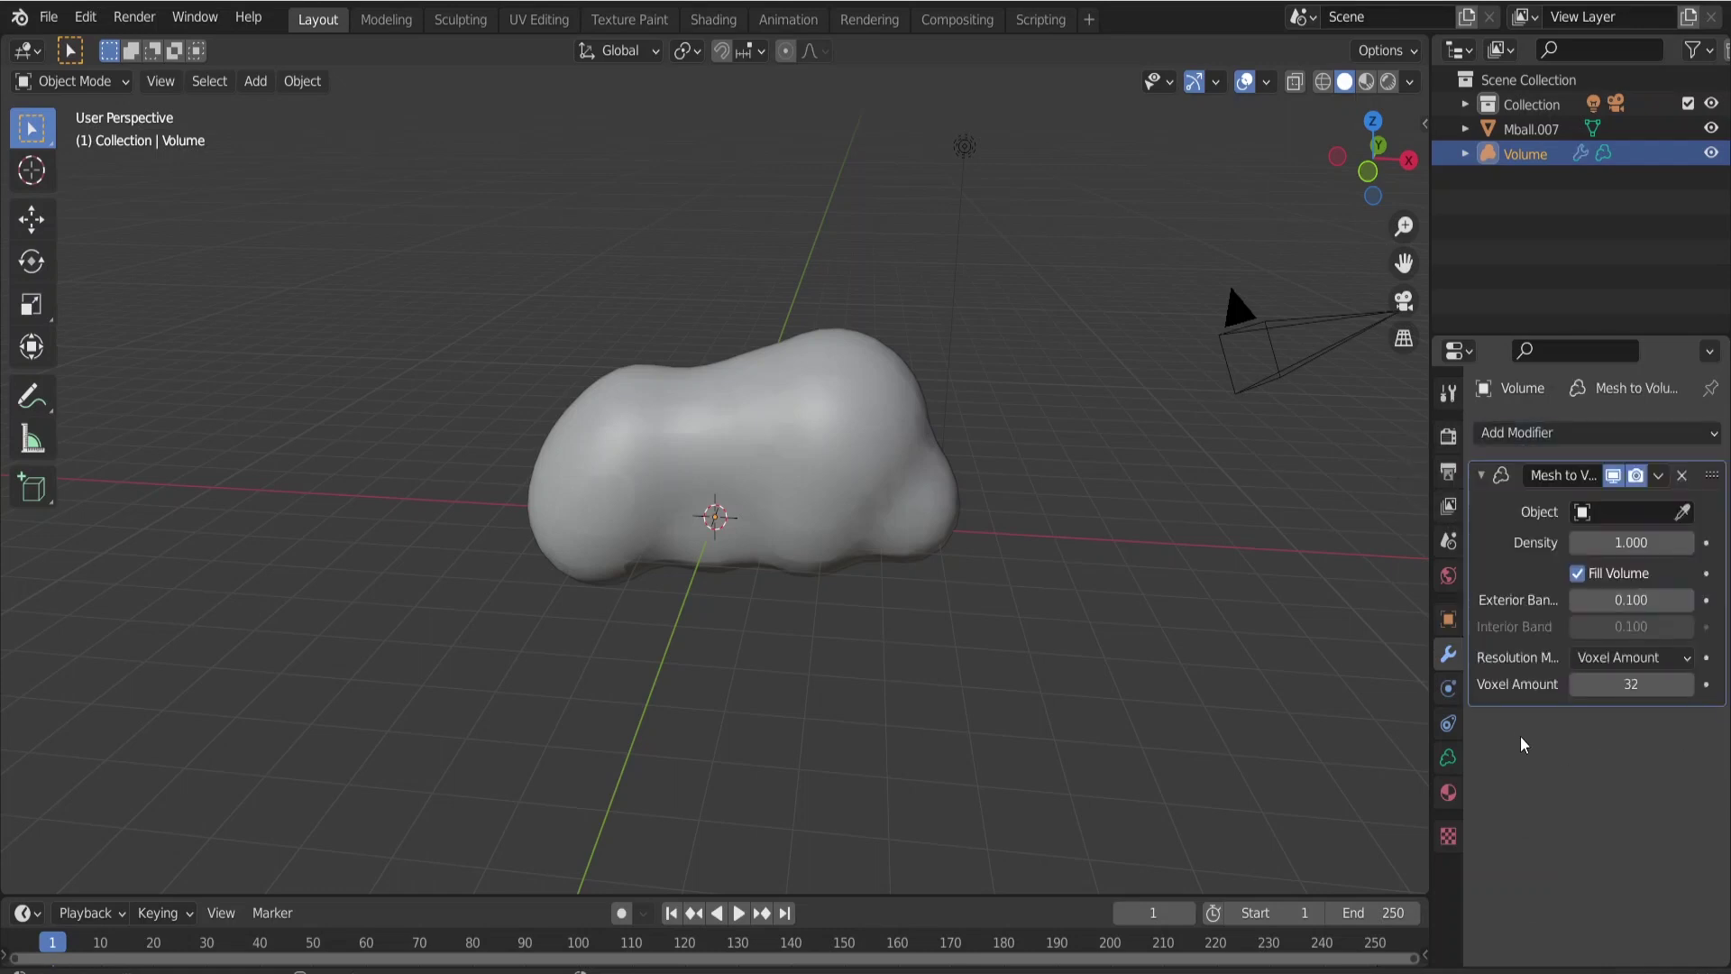
pyautogui.click(1603, 511)
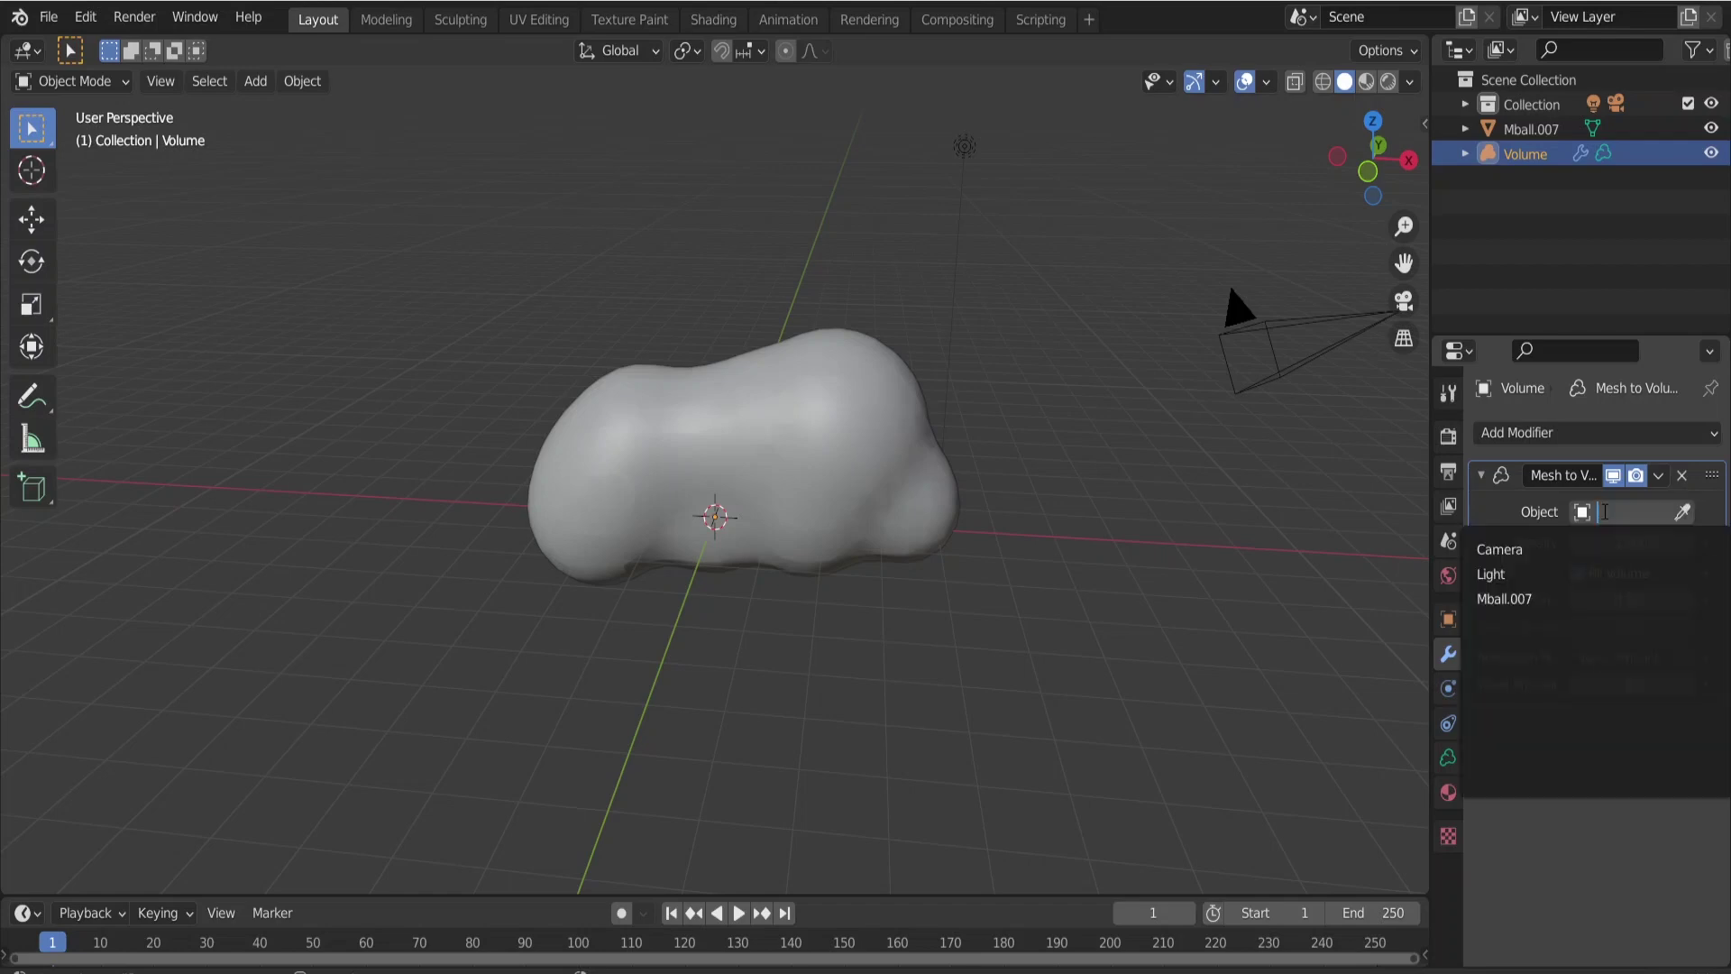
pyautogui.click(1502, 598)
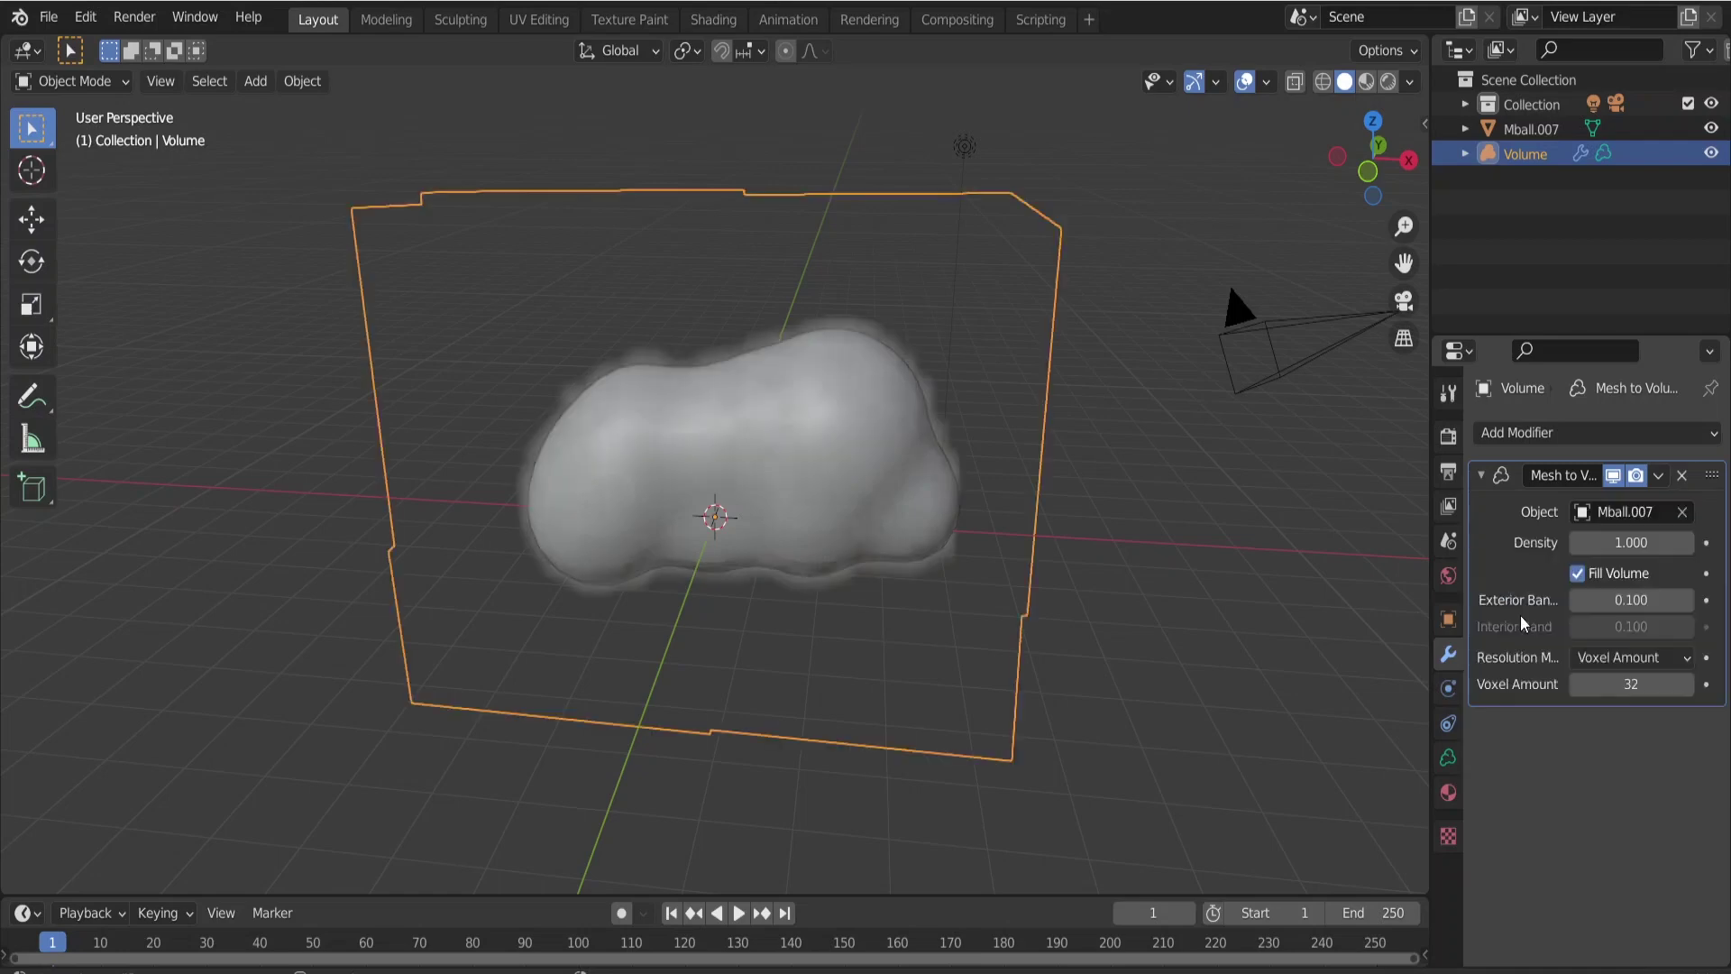
pyautogui.click(1711, 129)
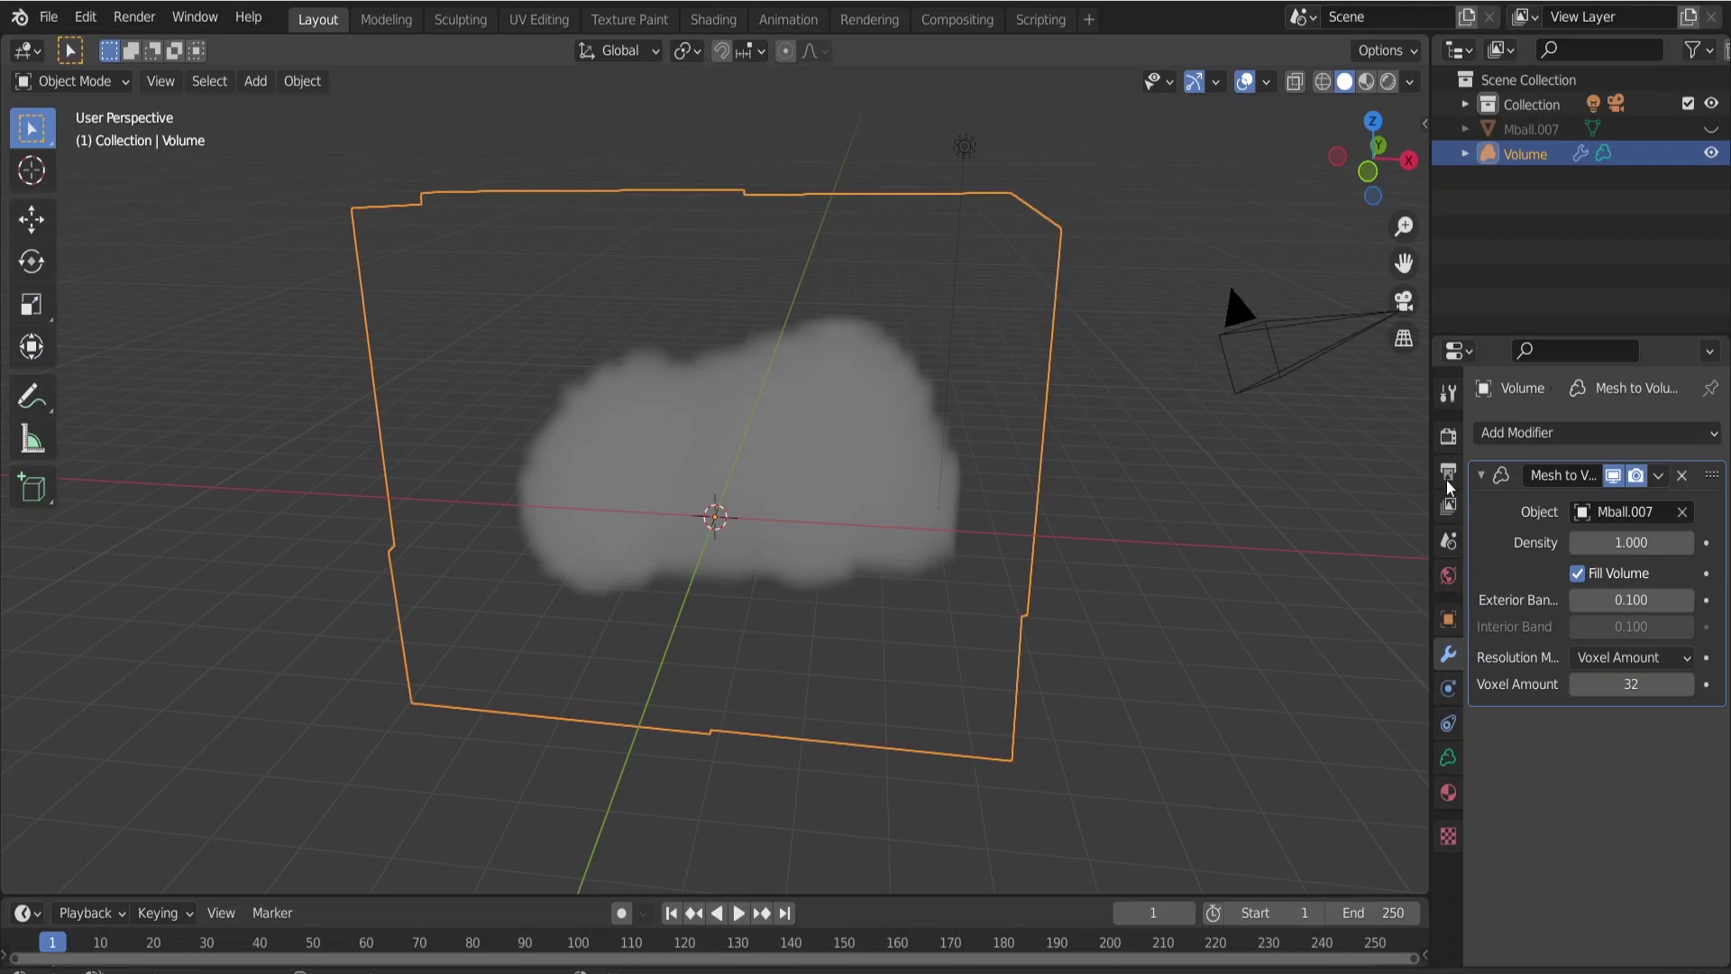
# Add a Volume Displace modifier to the volume and give it a new texture of type Clouds
pyautogui.click(1511, 432)
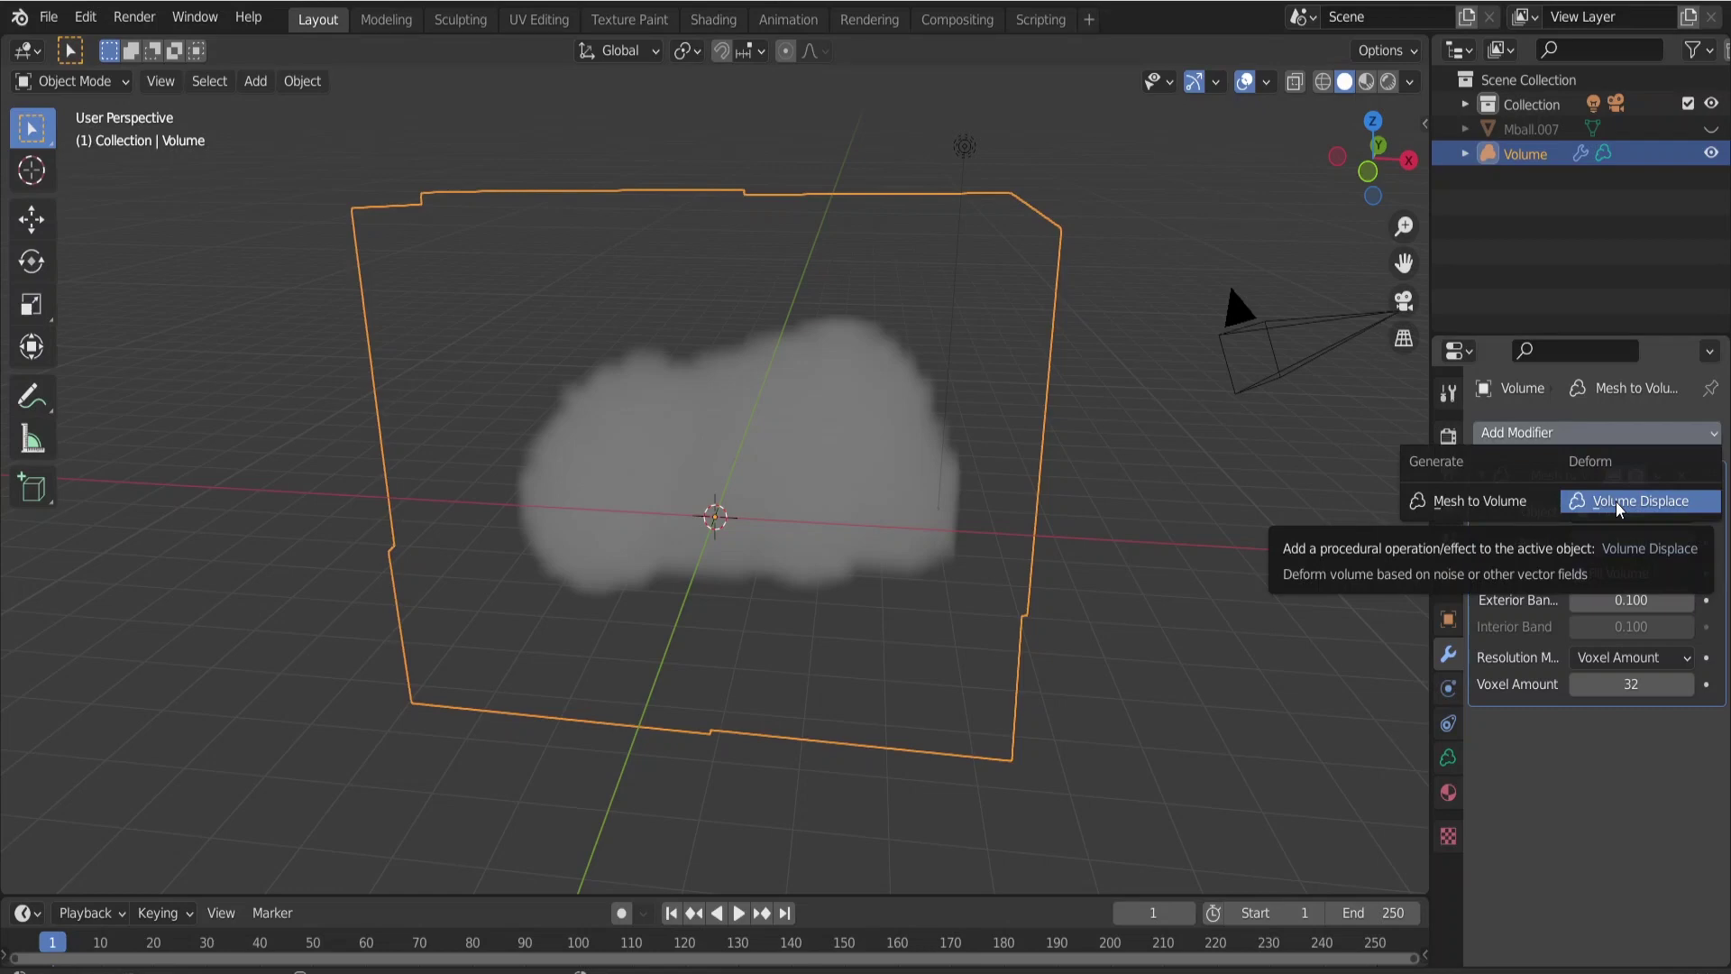
pyautogui.click(1616, 501)
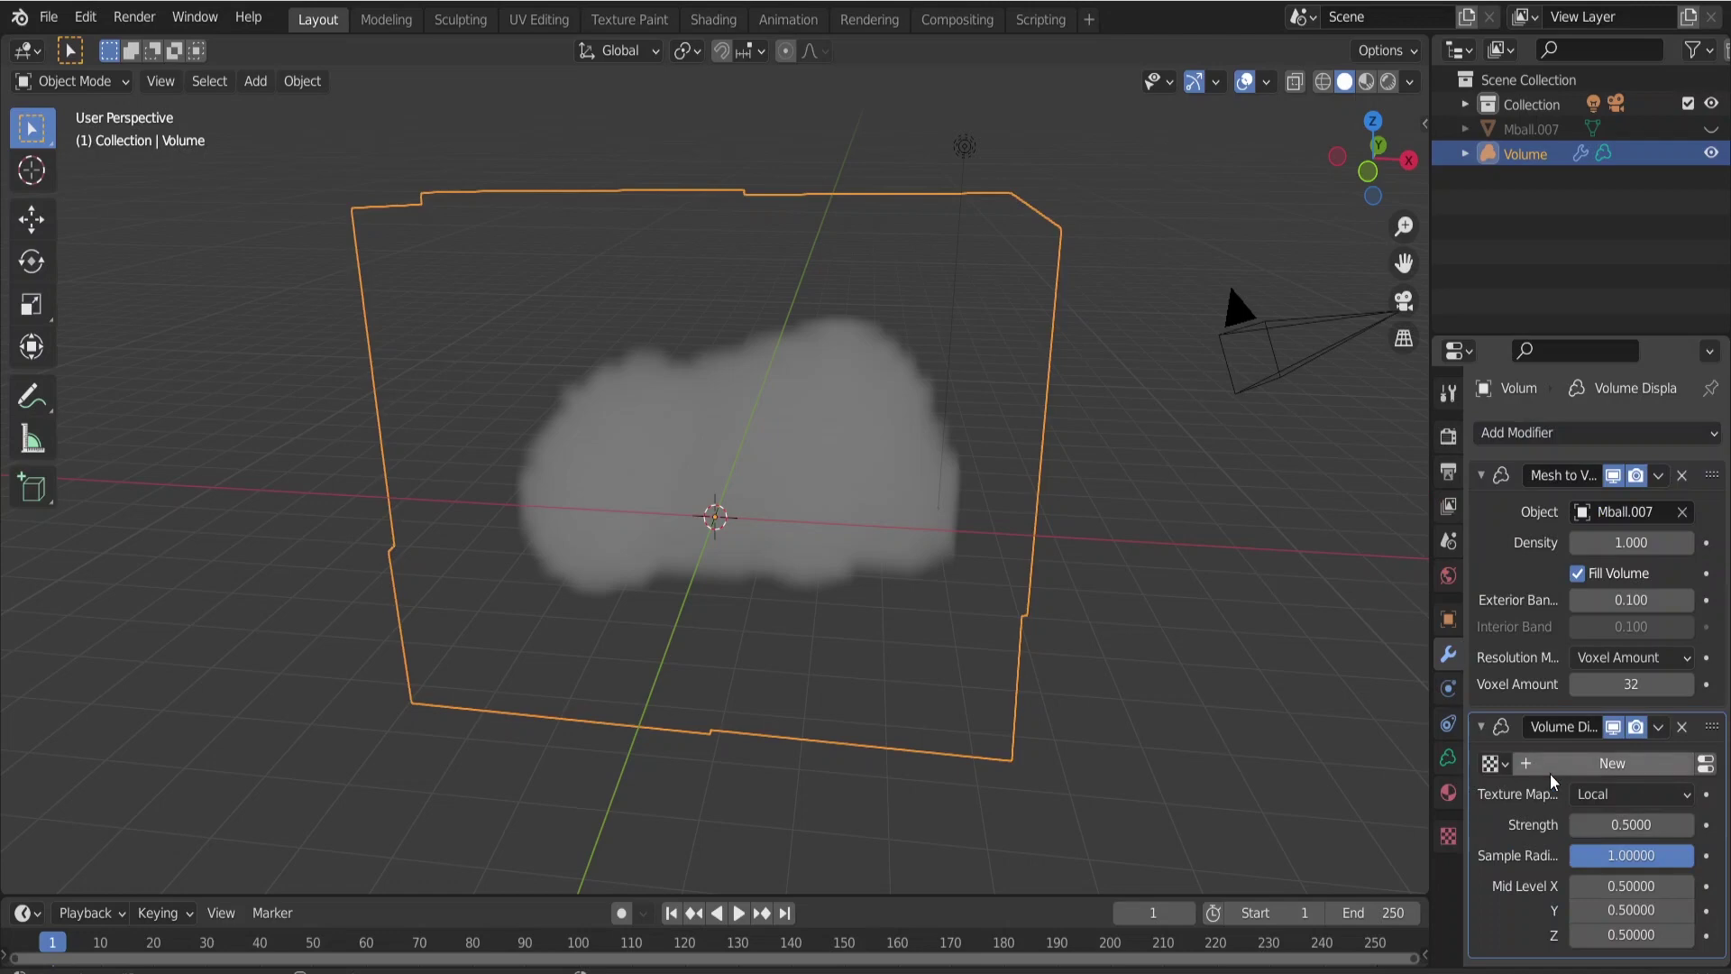
pyautogui.click(1613, 764)
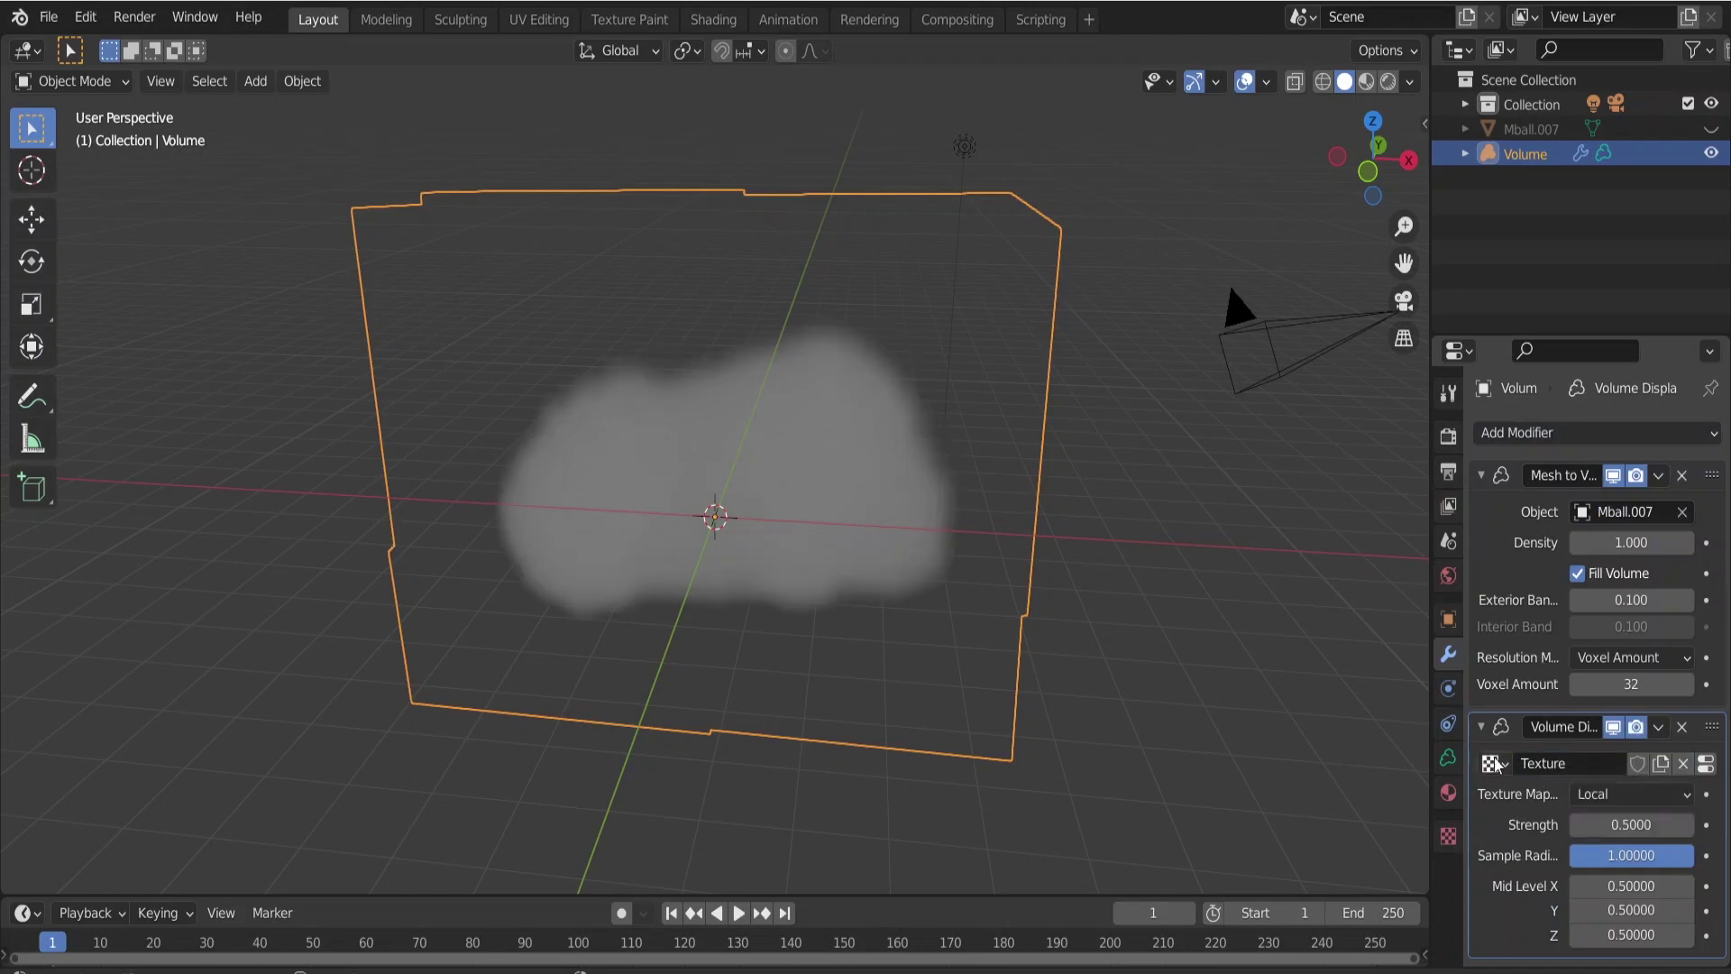
pyautogui.click(1448, 835)
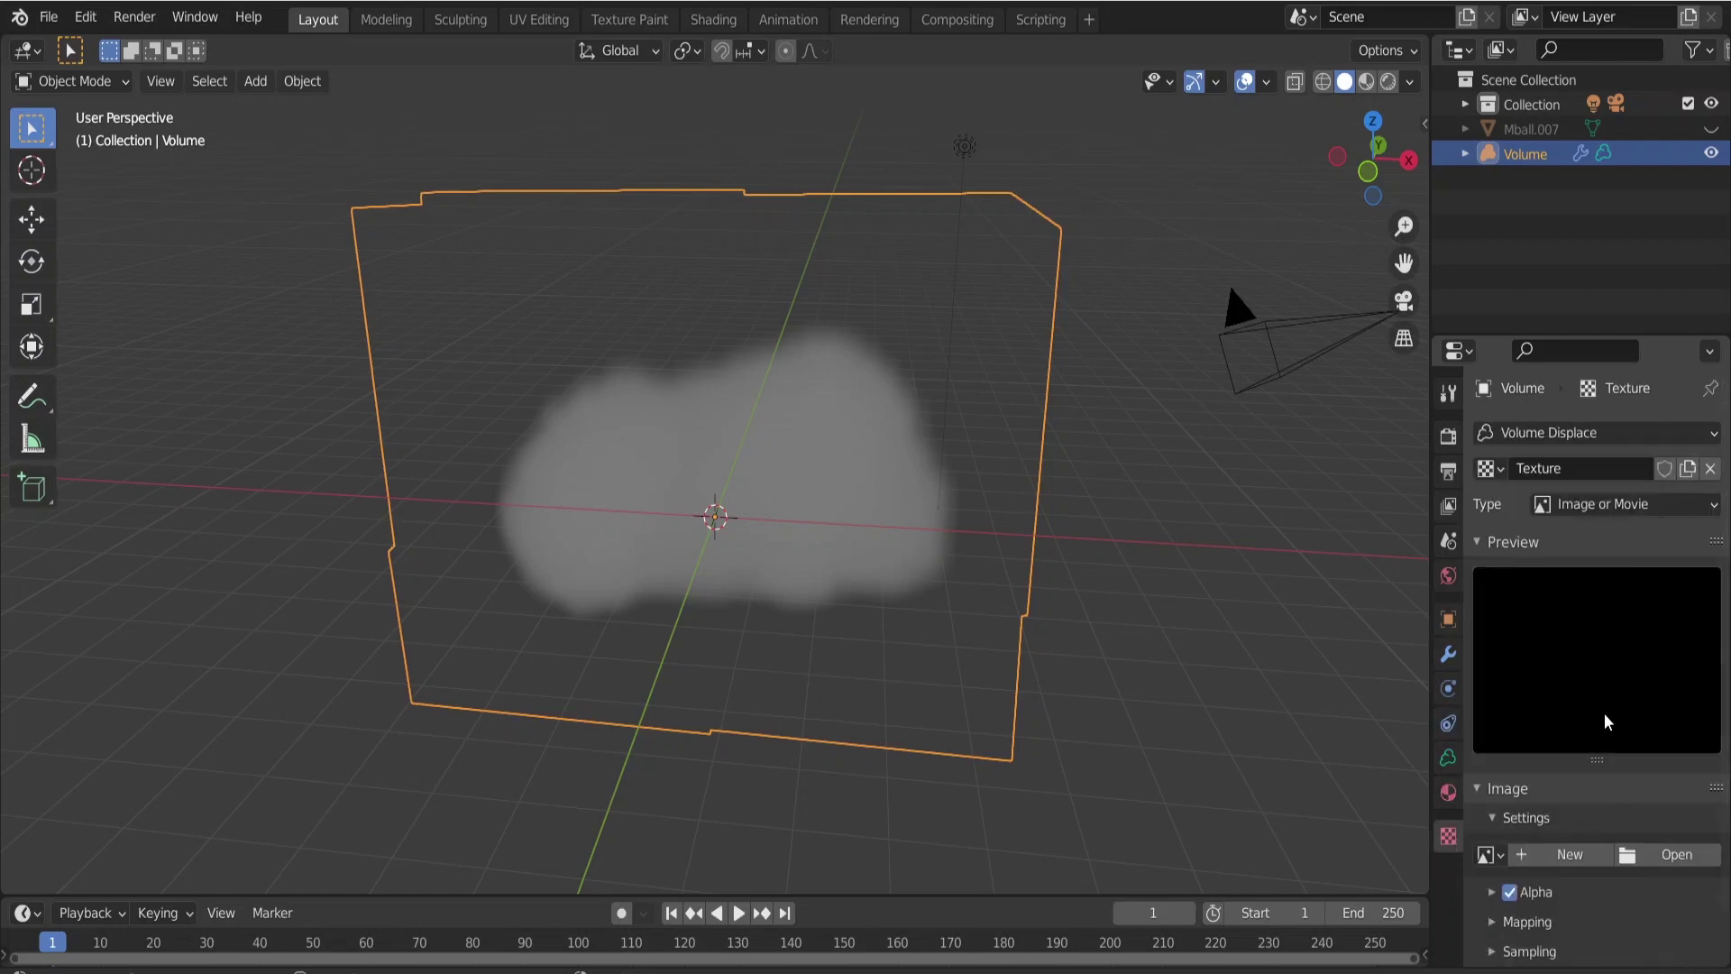
pyautogui.click(1621, 507)
pyautogui.click(1594, 592)
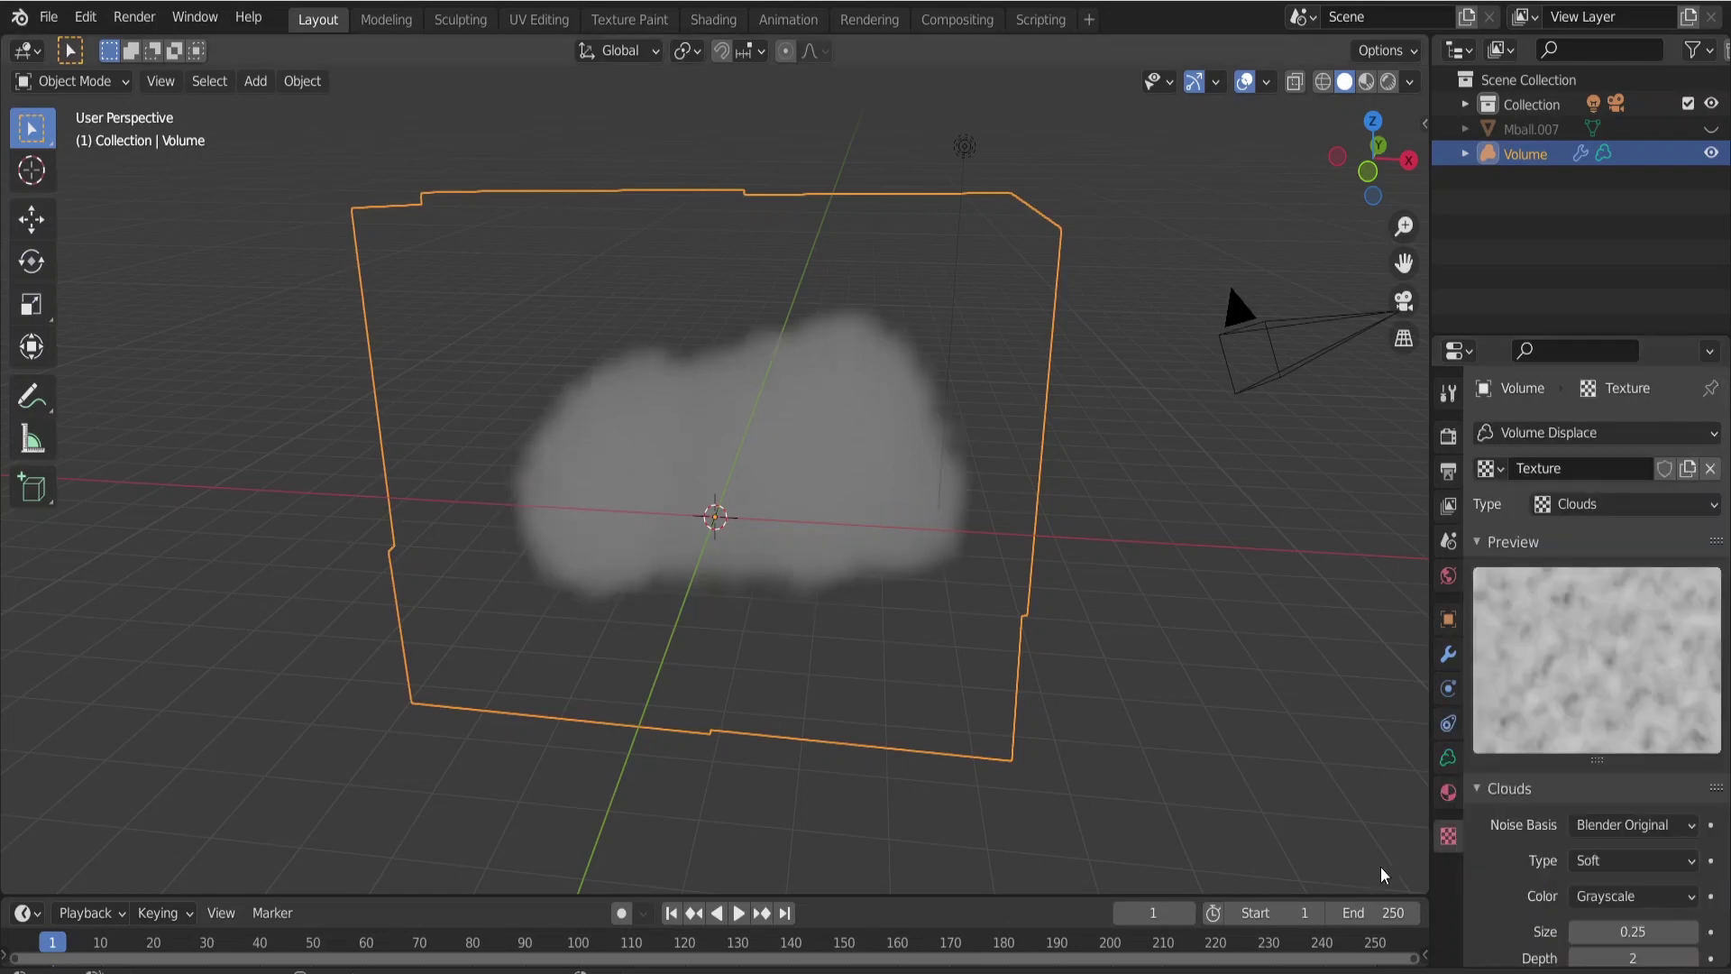
pyautogui.scroll(-4, 1529, 648)
pyautogui.moveTo(1632, 830)
pyautogui.mouseDown()
pyautogui.moveTo(1704, 830)
pyautogui.moveTo(1631, 855)
pyautogui.mouseUp()
# Set the Mesh to Volume modifier's voxel amount to 75
pyautogui.click(1448, 655)
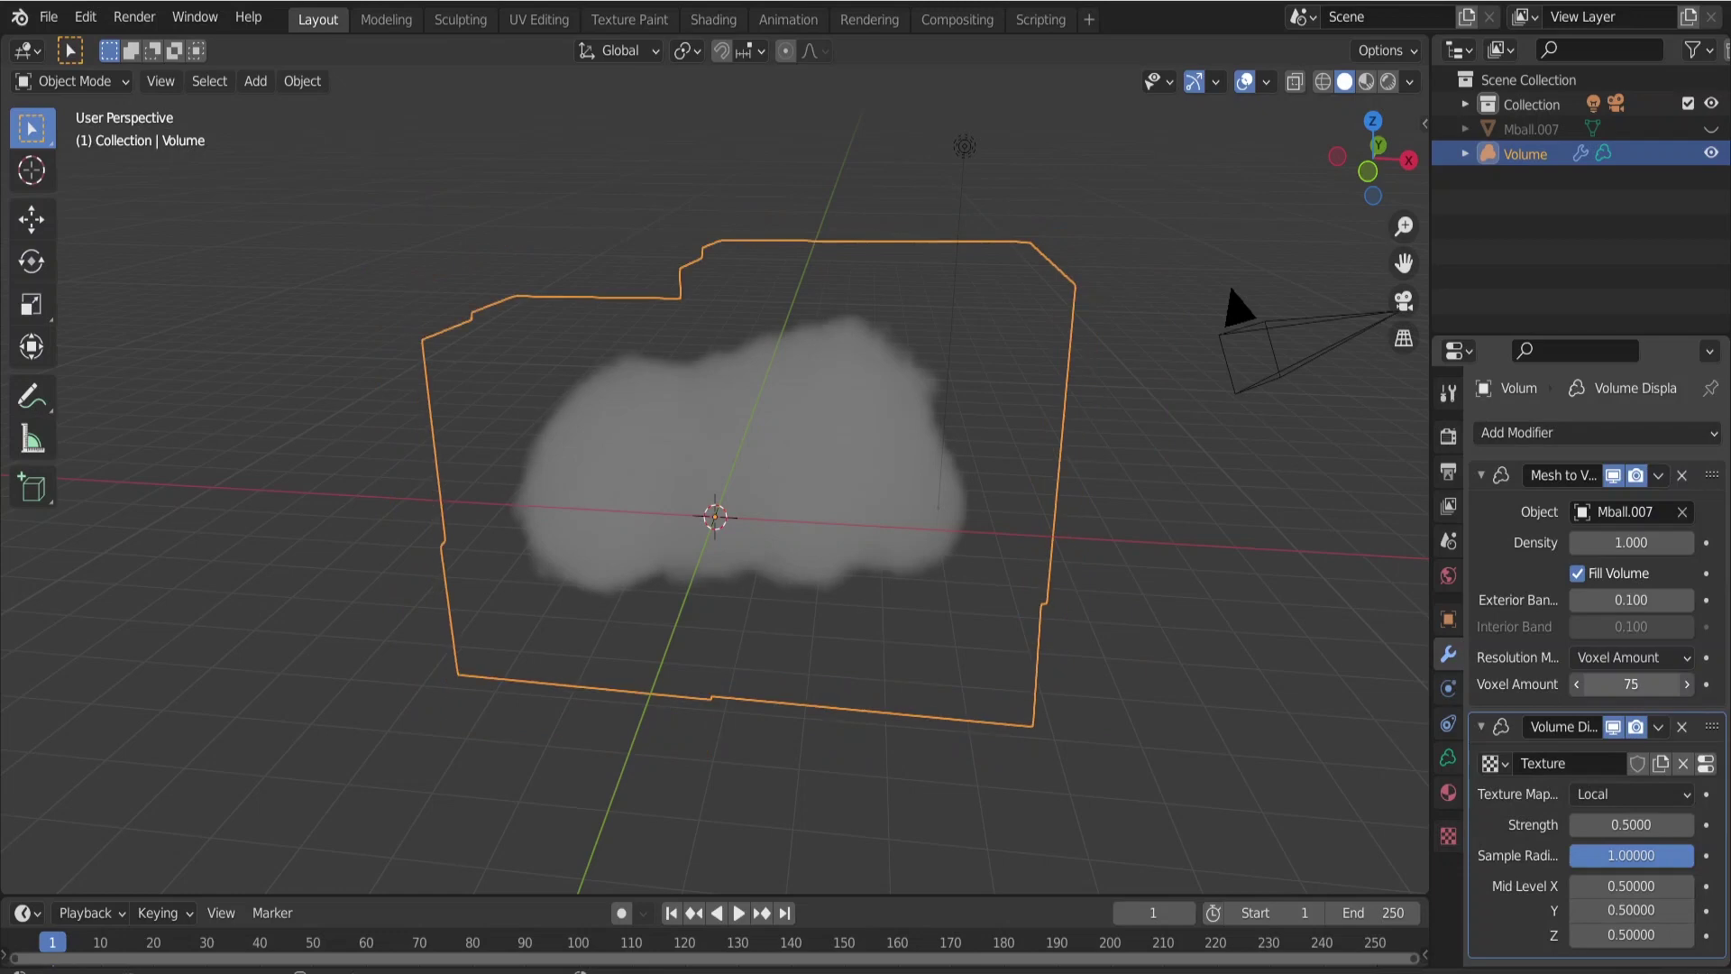
pyautogui.scroll(-5, 776, 585)
pyautogui.scroll(5, 777, 572)
pyautogui.moveTo(777, 571); pyautogui.dragTo(1014, 415, button='middle')
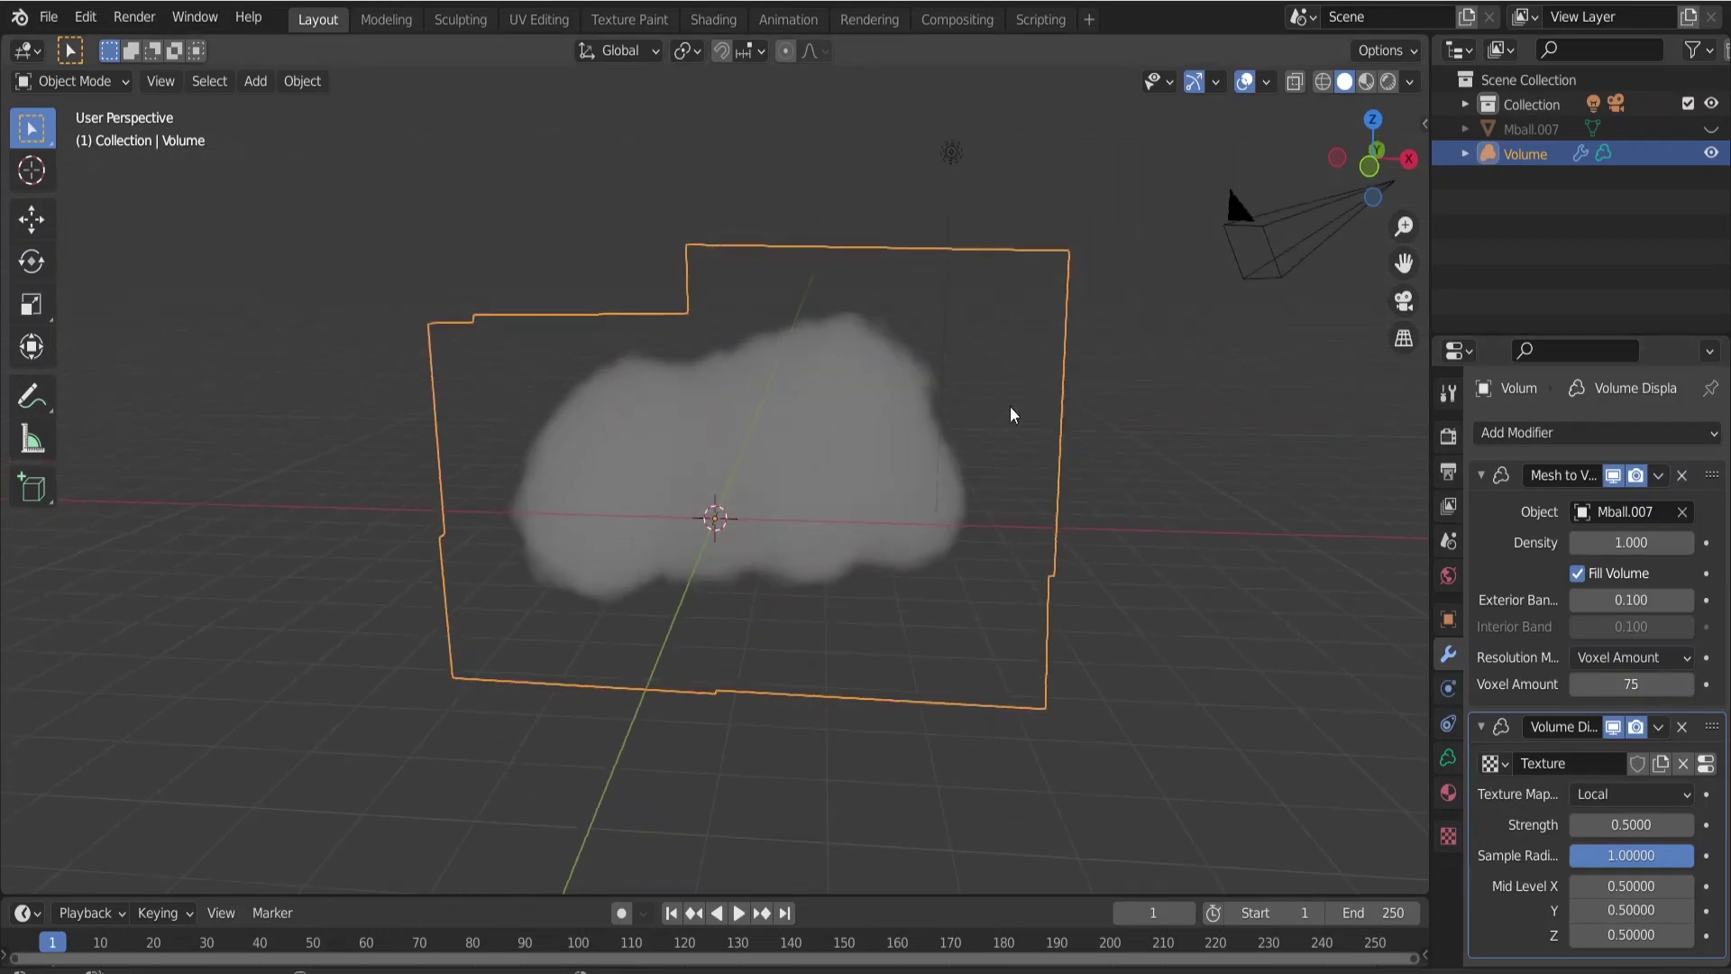
# Switch the viewport to rendered shading and set the render engine to Cycles
pyautogui.click(1387, 81)
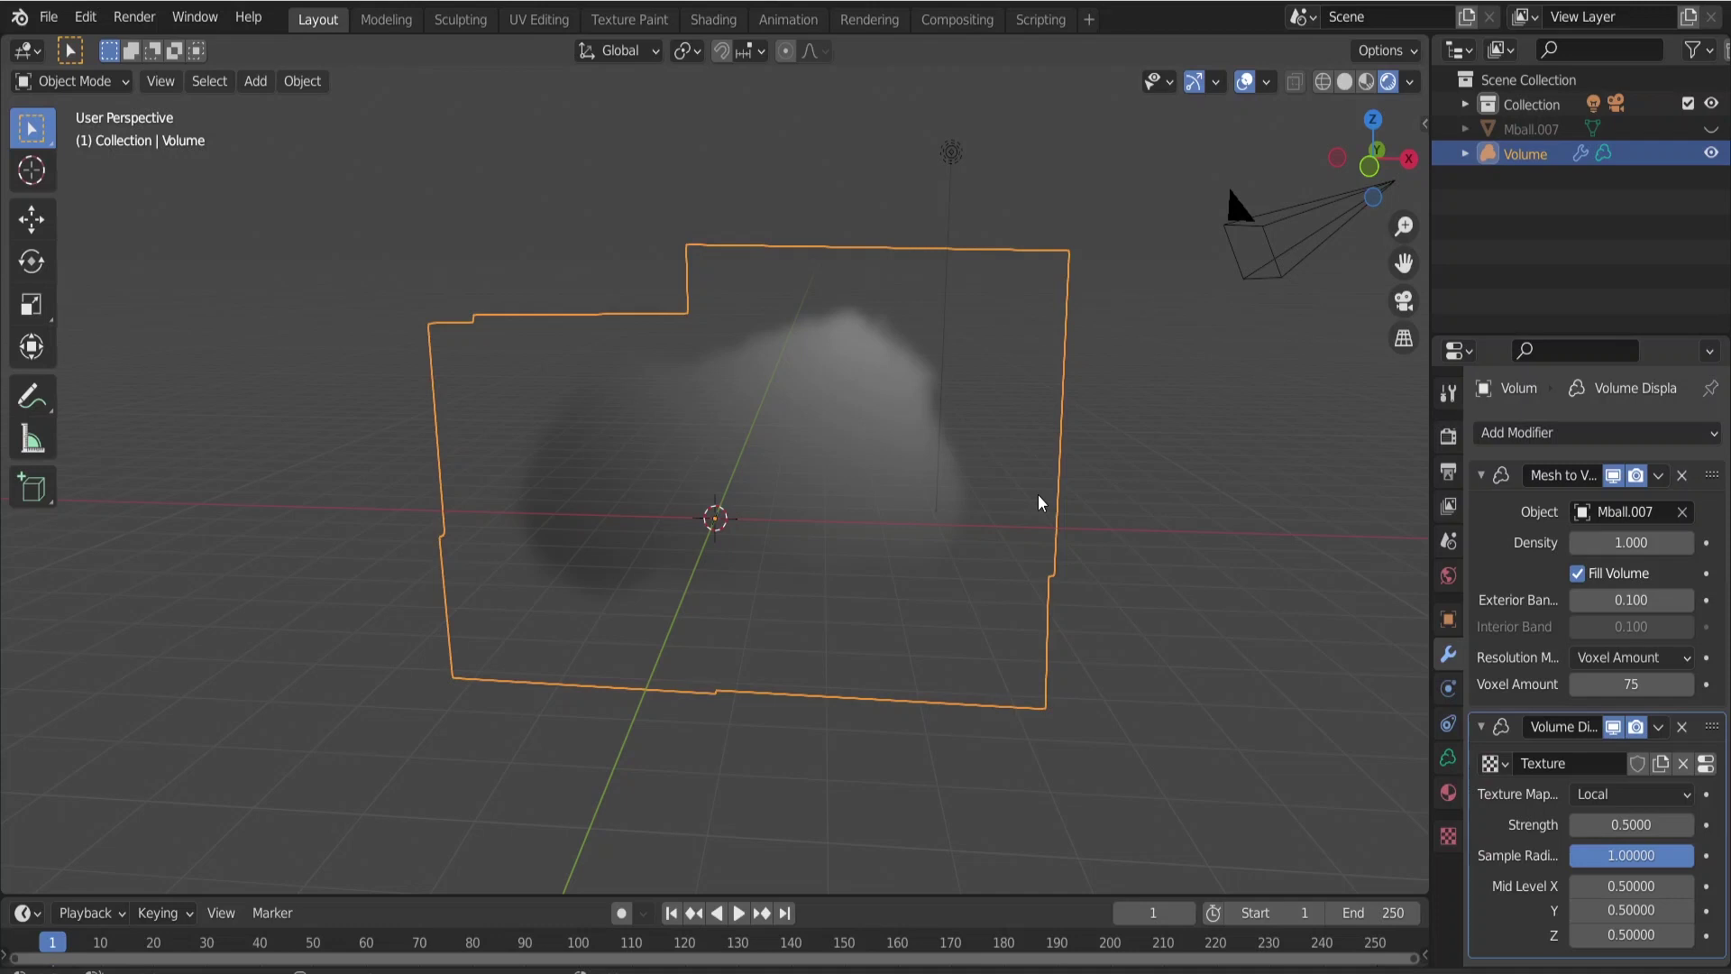
pyautogui.click(1449, 438)
pyautogui.click(1617, 437)
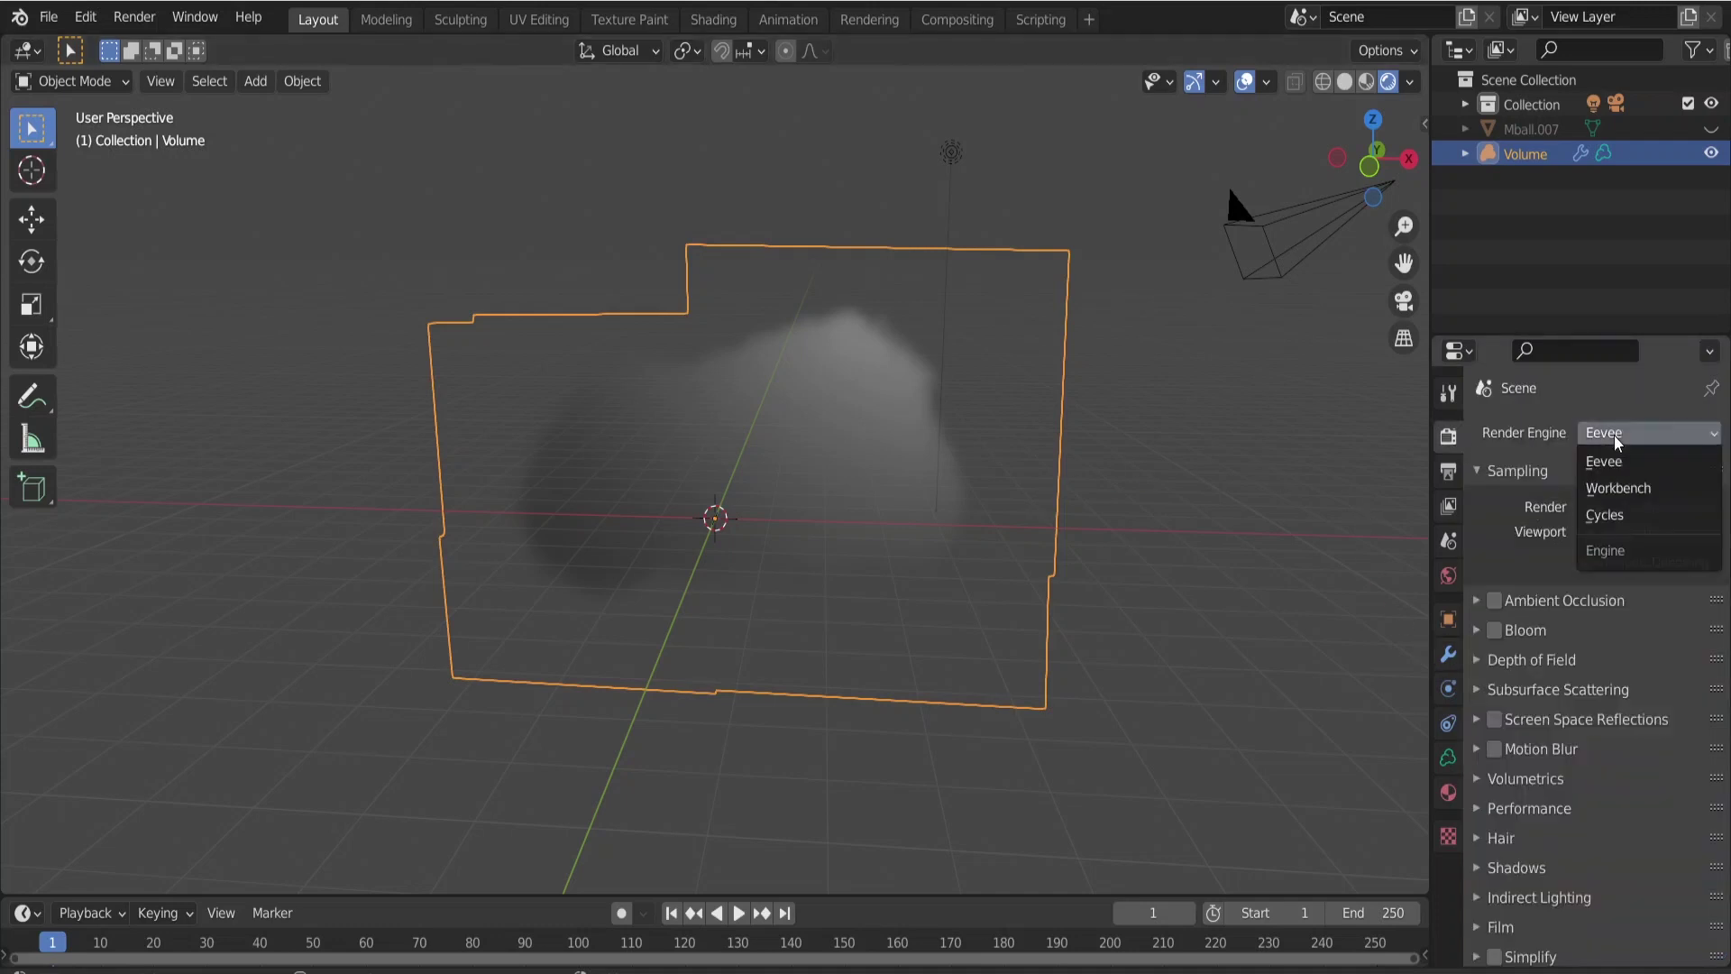
pyautogui.click(1618, 518)
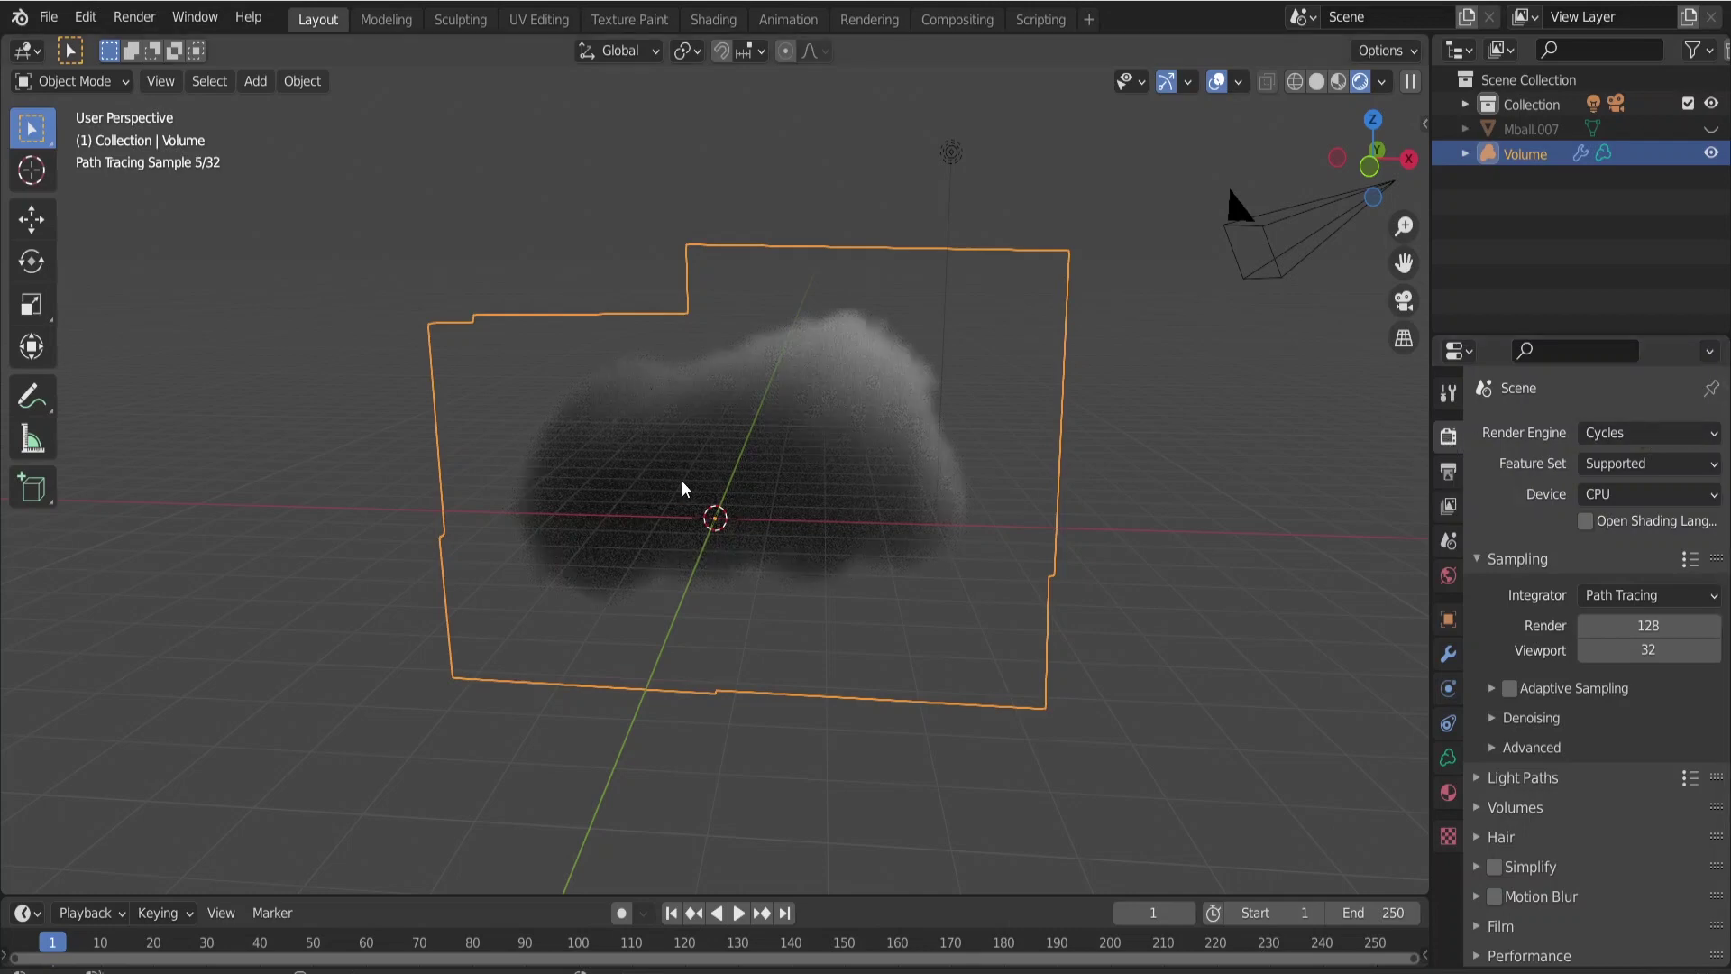
# Light the world with an Environment Texture as background color, loading shanghai_bund_4k.hdr from the HDRI folder
pyautogui.click(1447, 577)
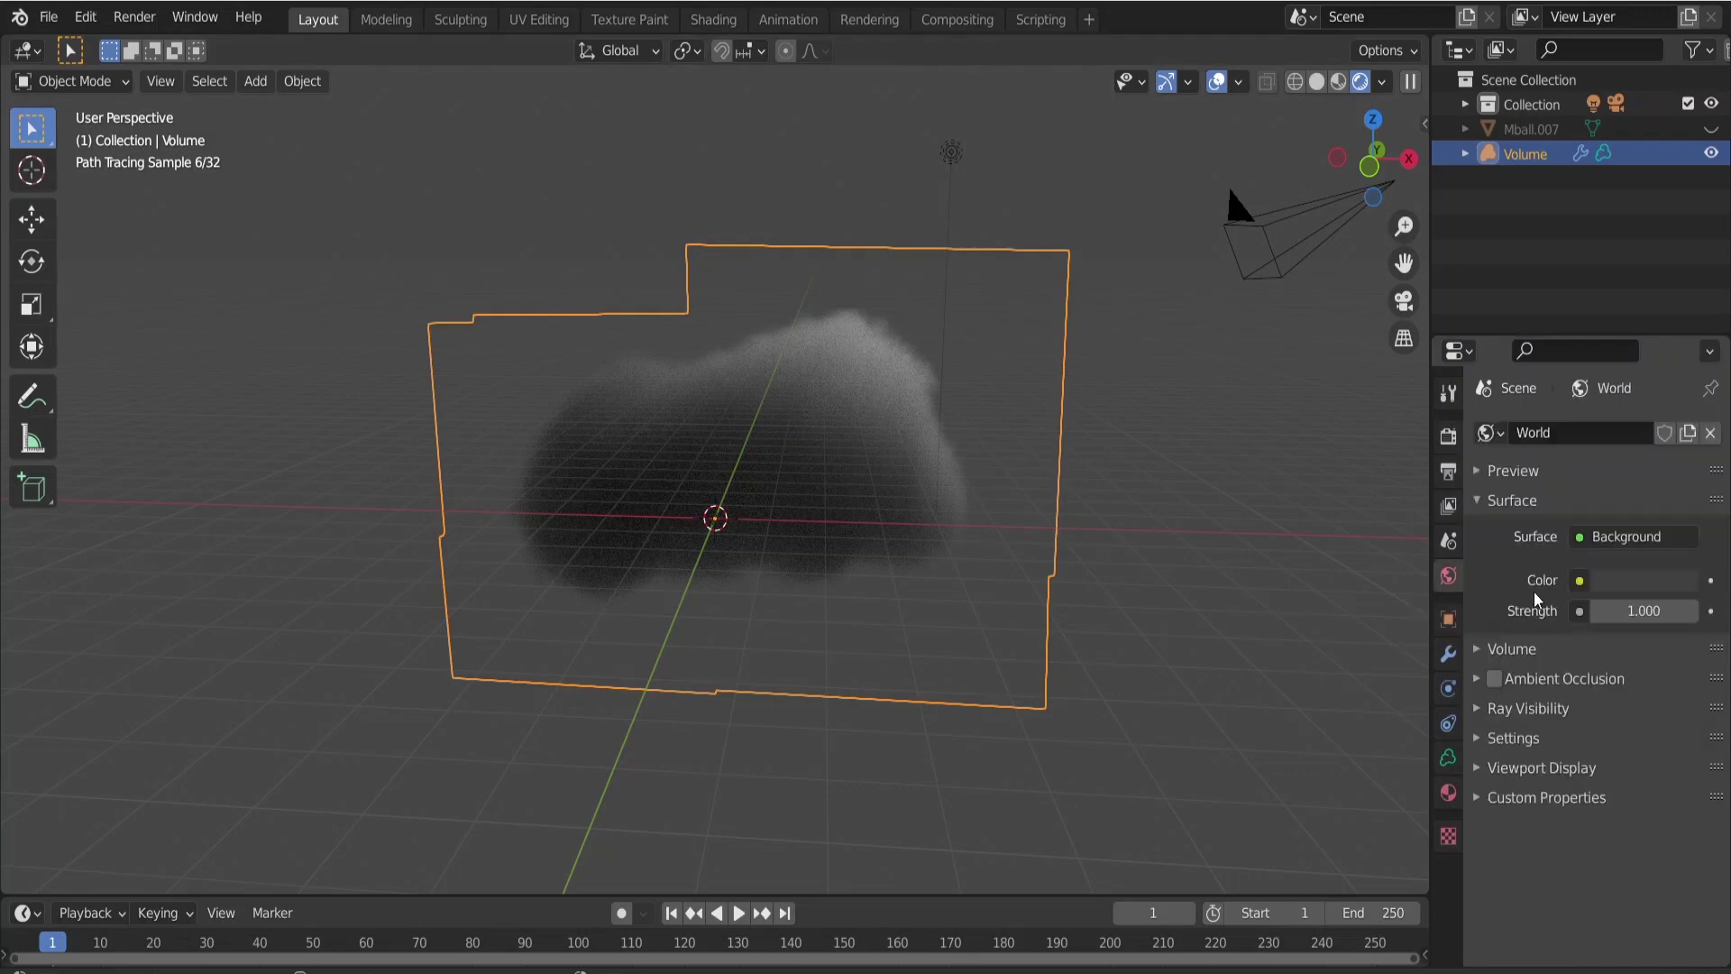
pyautogui.click(1579, 581)
pyautogui.click(1579, 580)
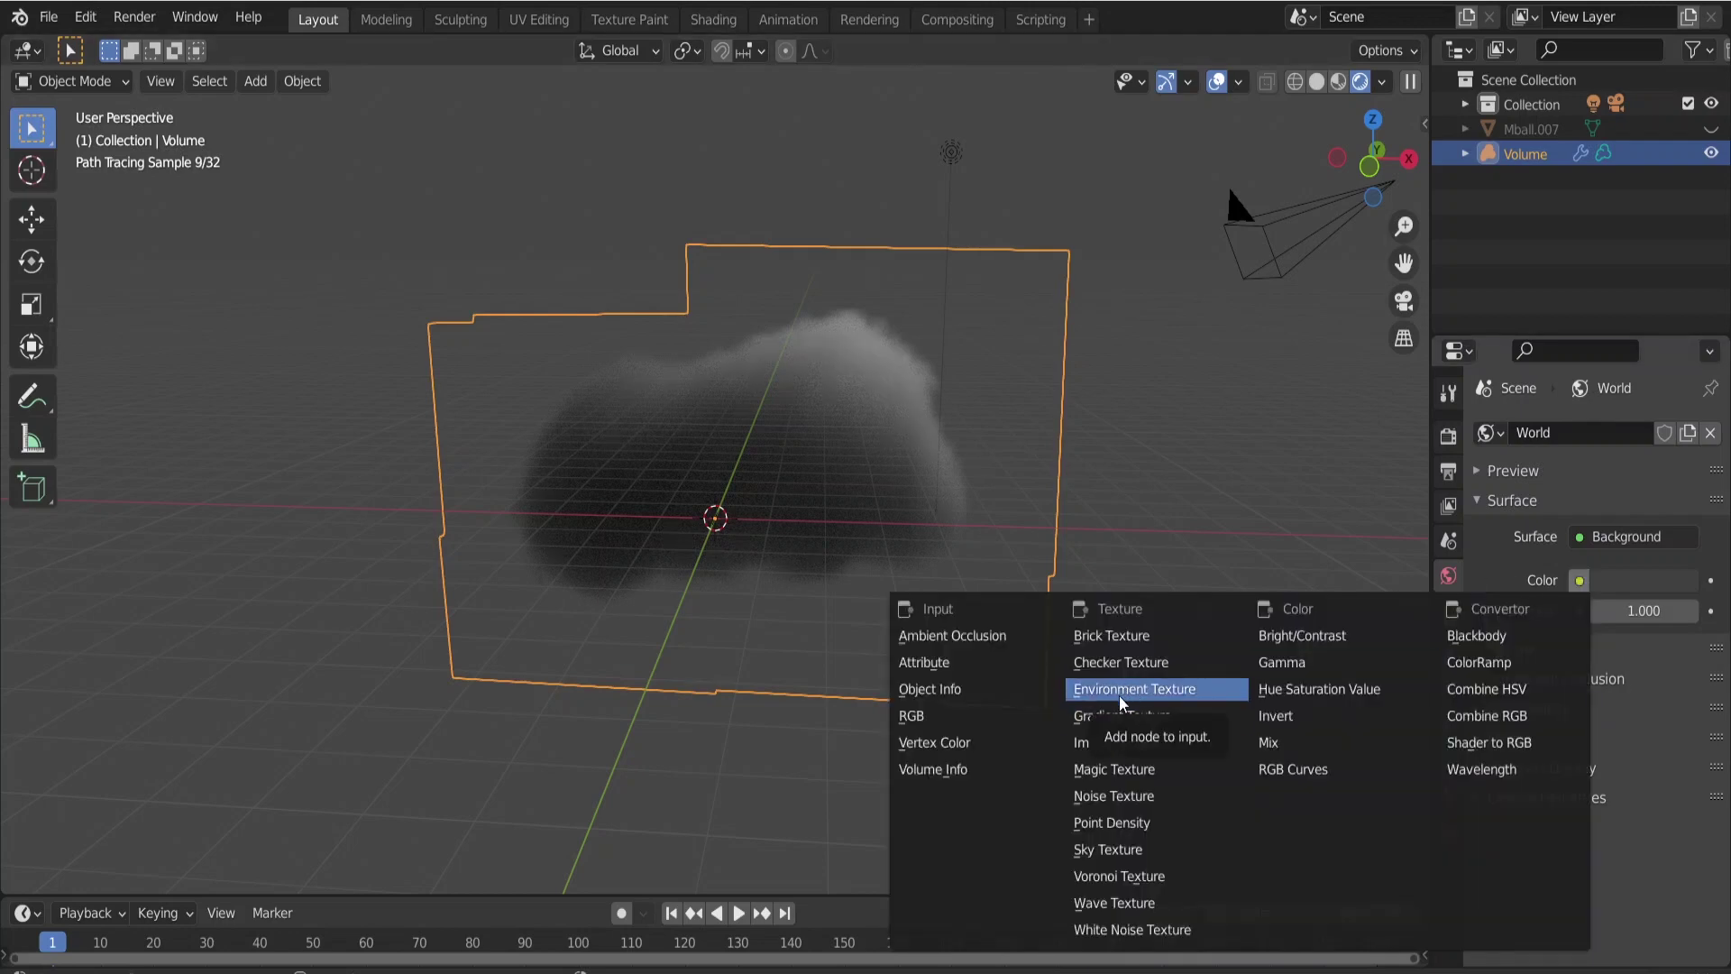
pyautogui.click(1126, 691)
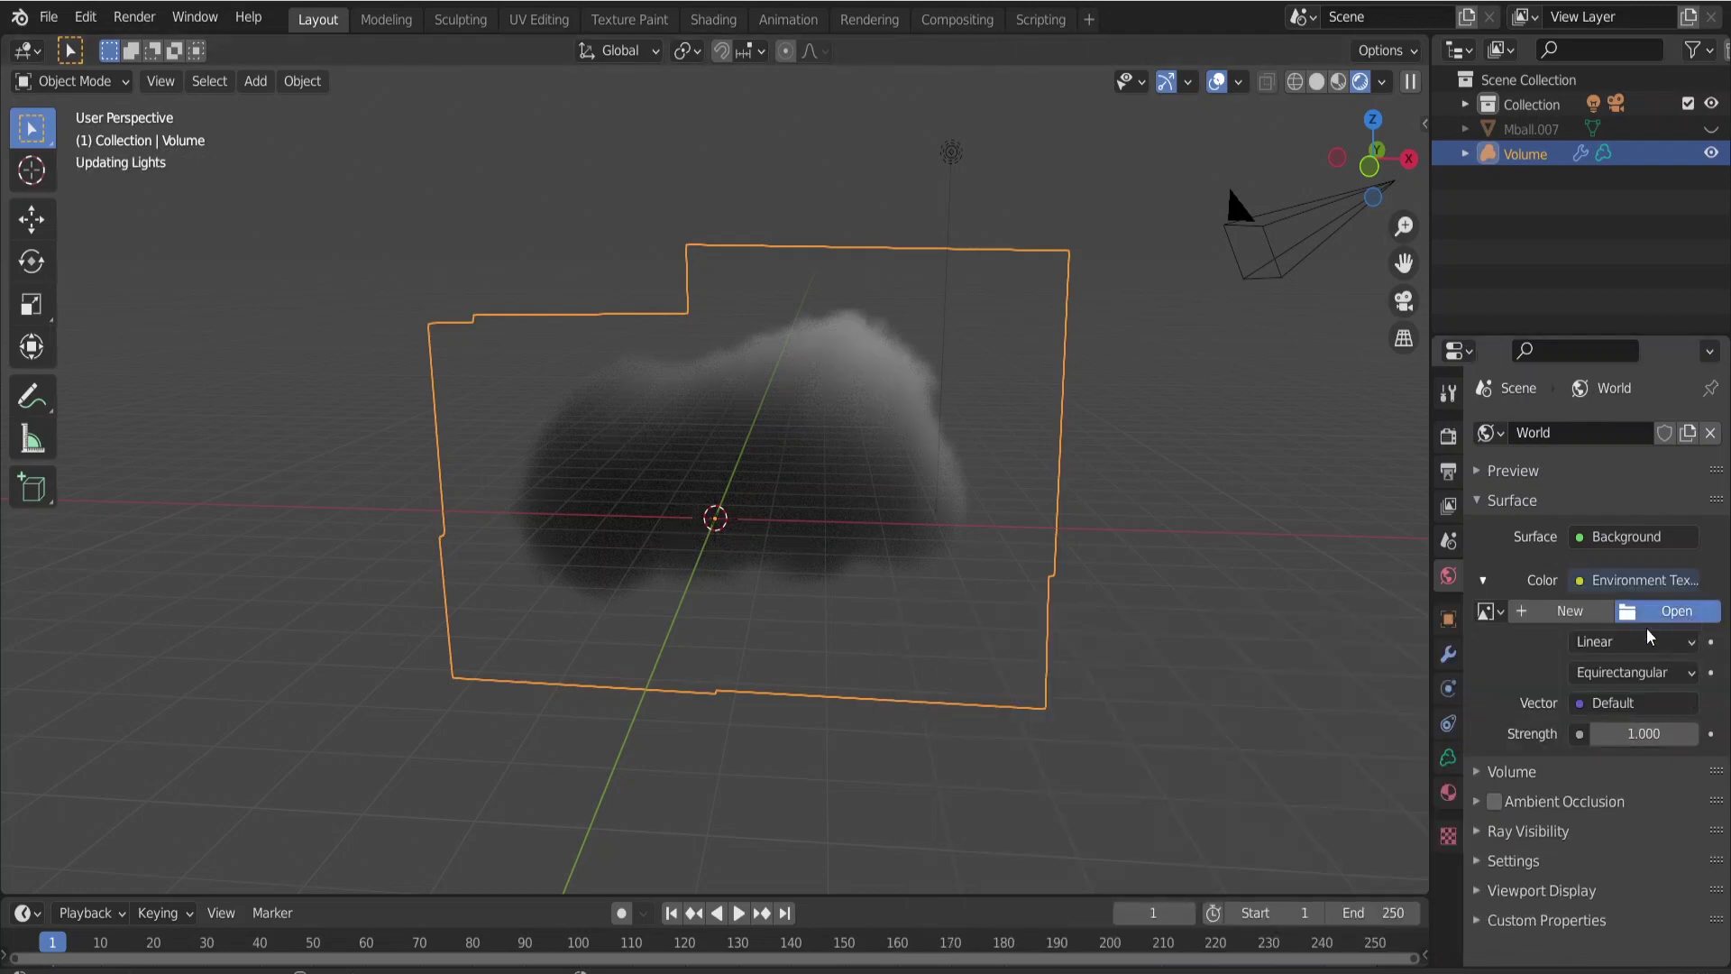
pyautogui.click(1670, 611)
pyautogui.click(333, 688)
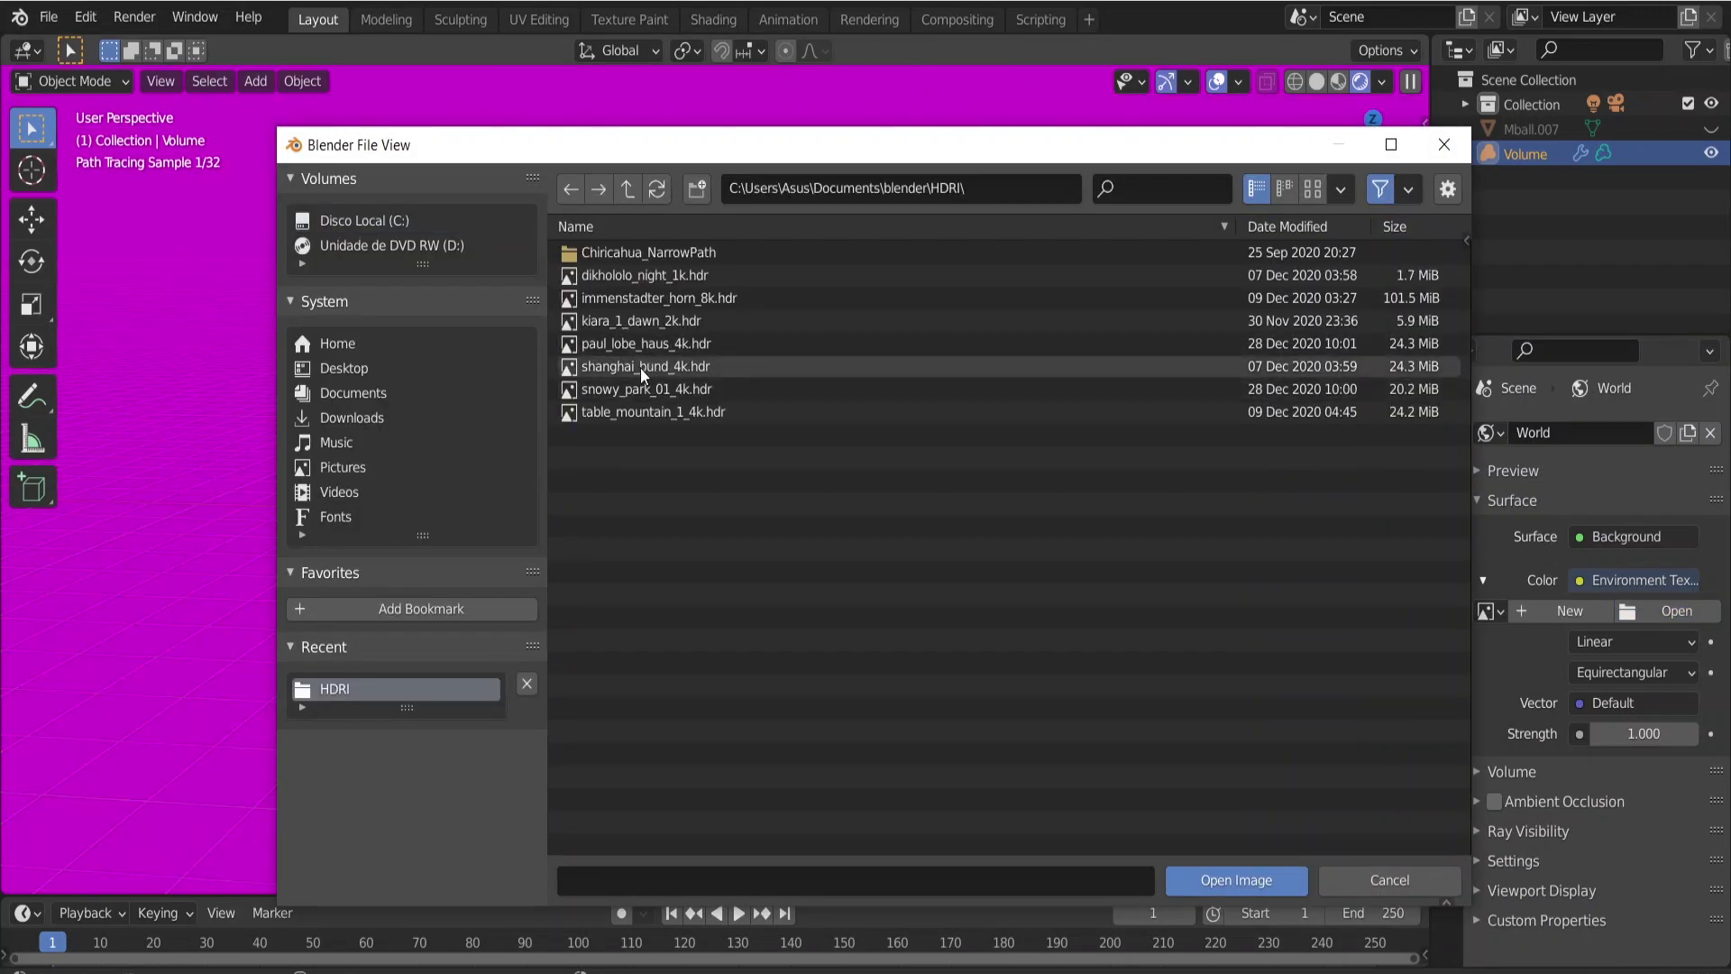
pyautogui.doubleClick(640, 368)
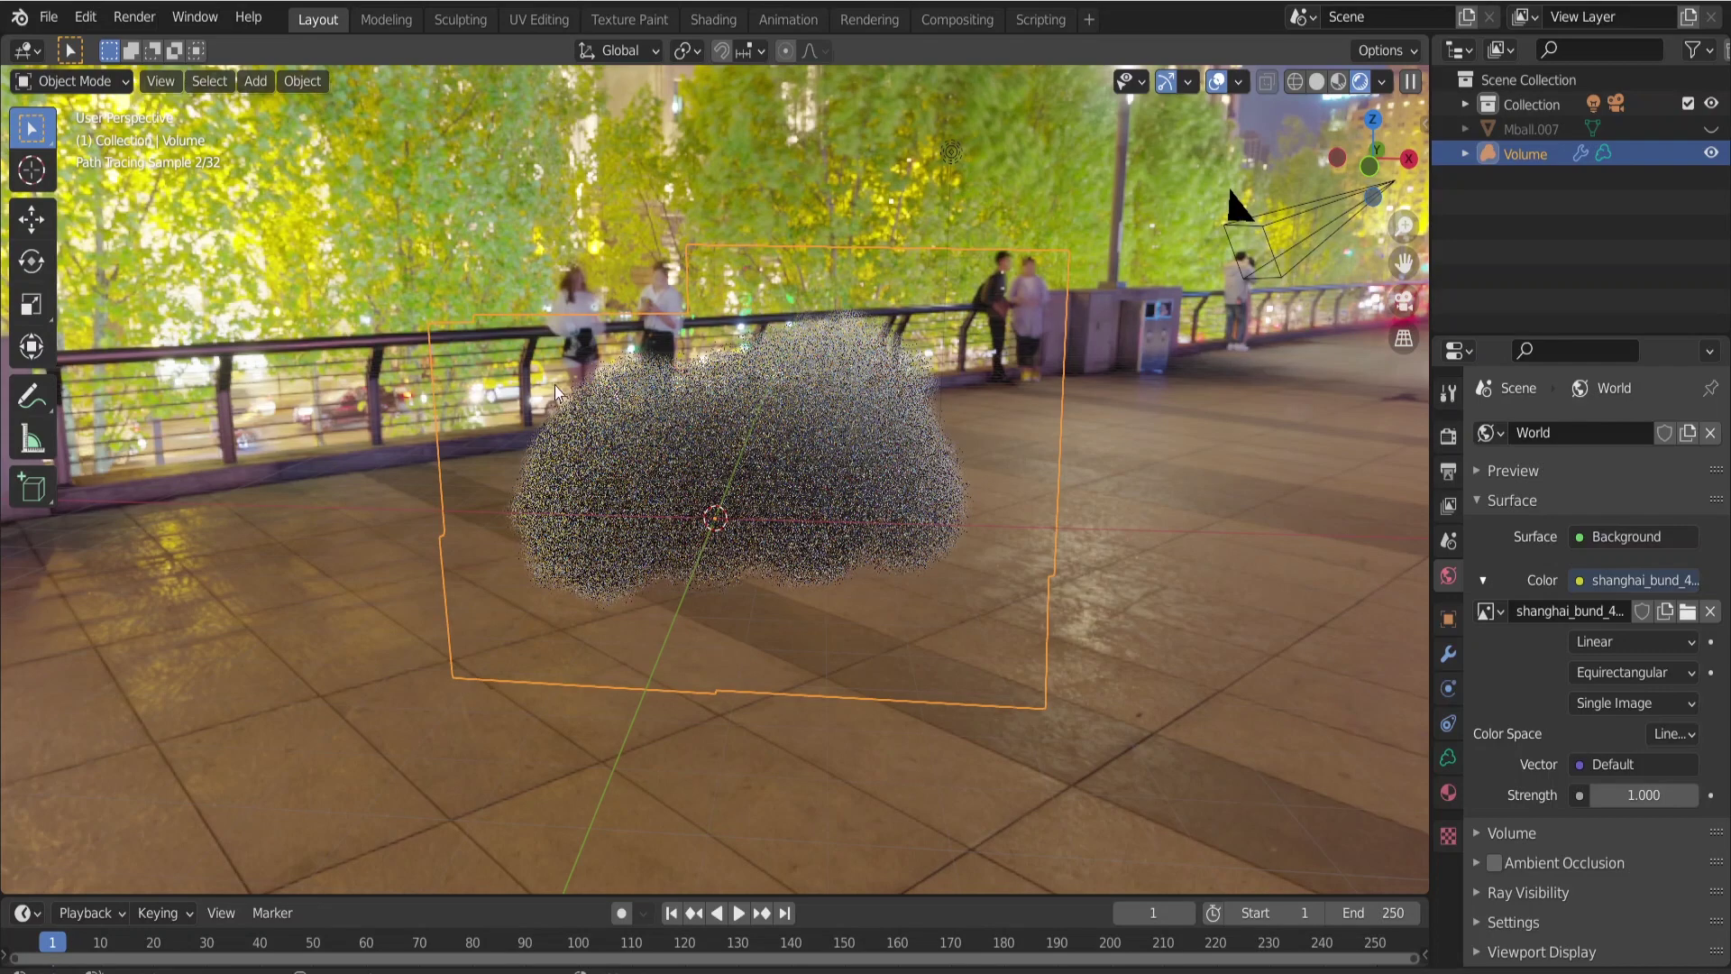
# Make the render background transparent in the Film settings
pyautogui.click(1448, 435)
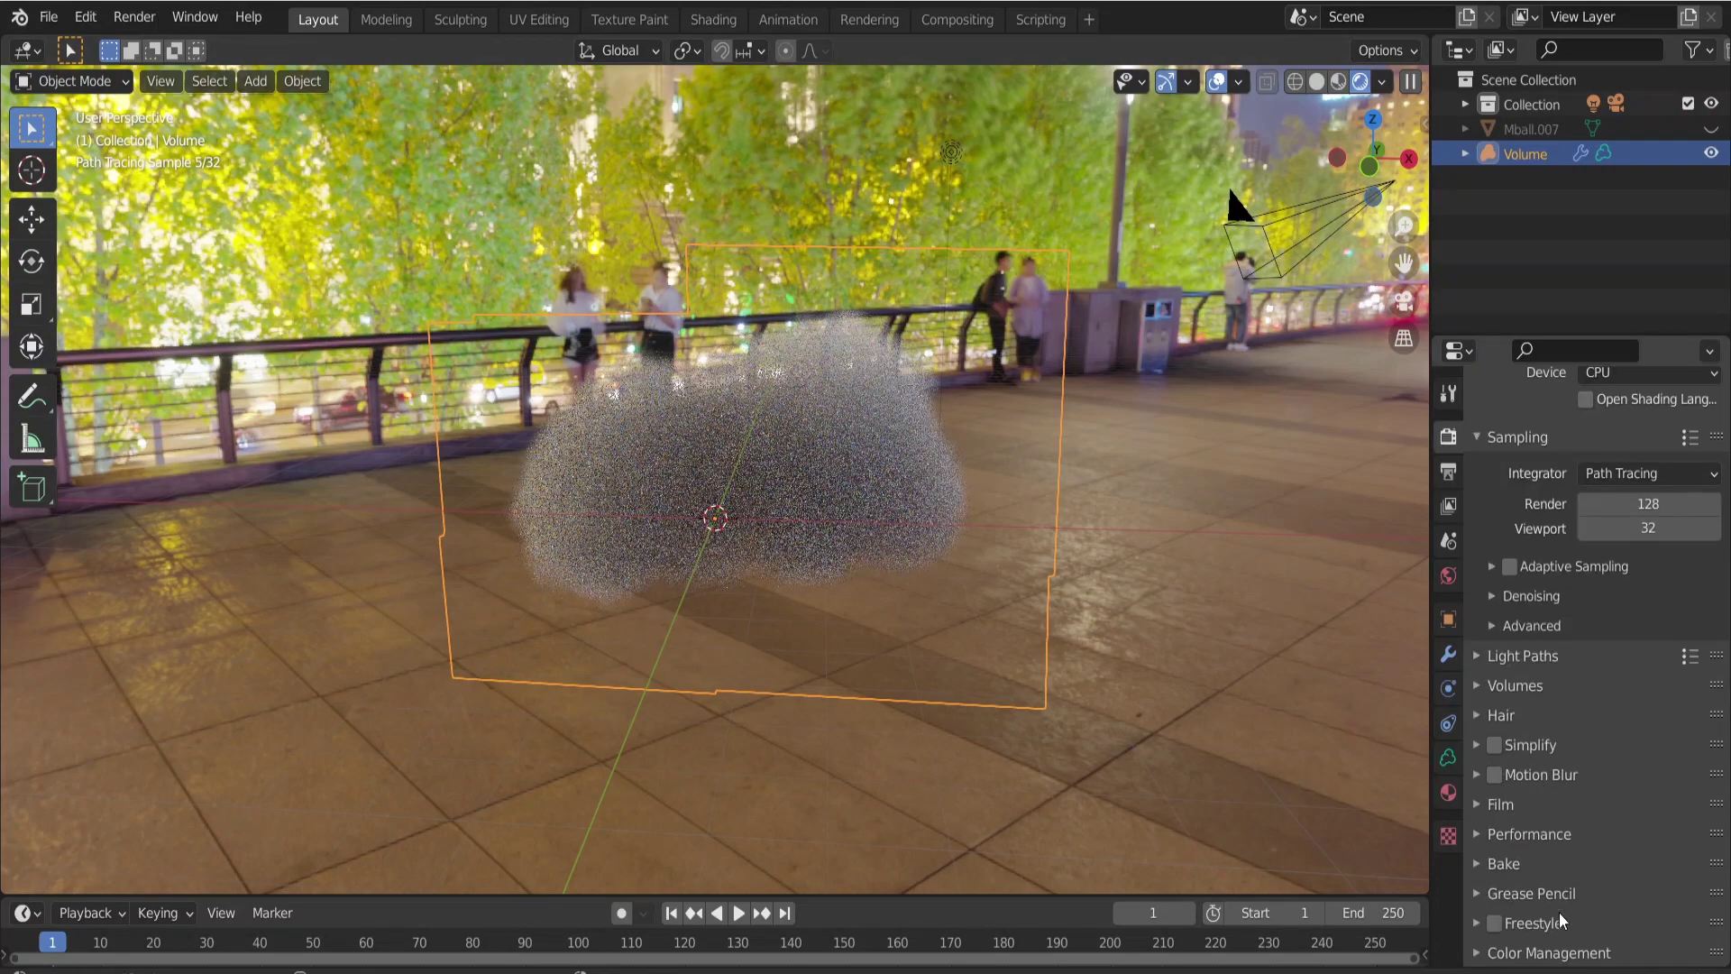
pyautogui.click(1497, 805)
pyautogui.scroll(-4, 1559, 812)
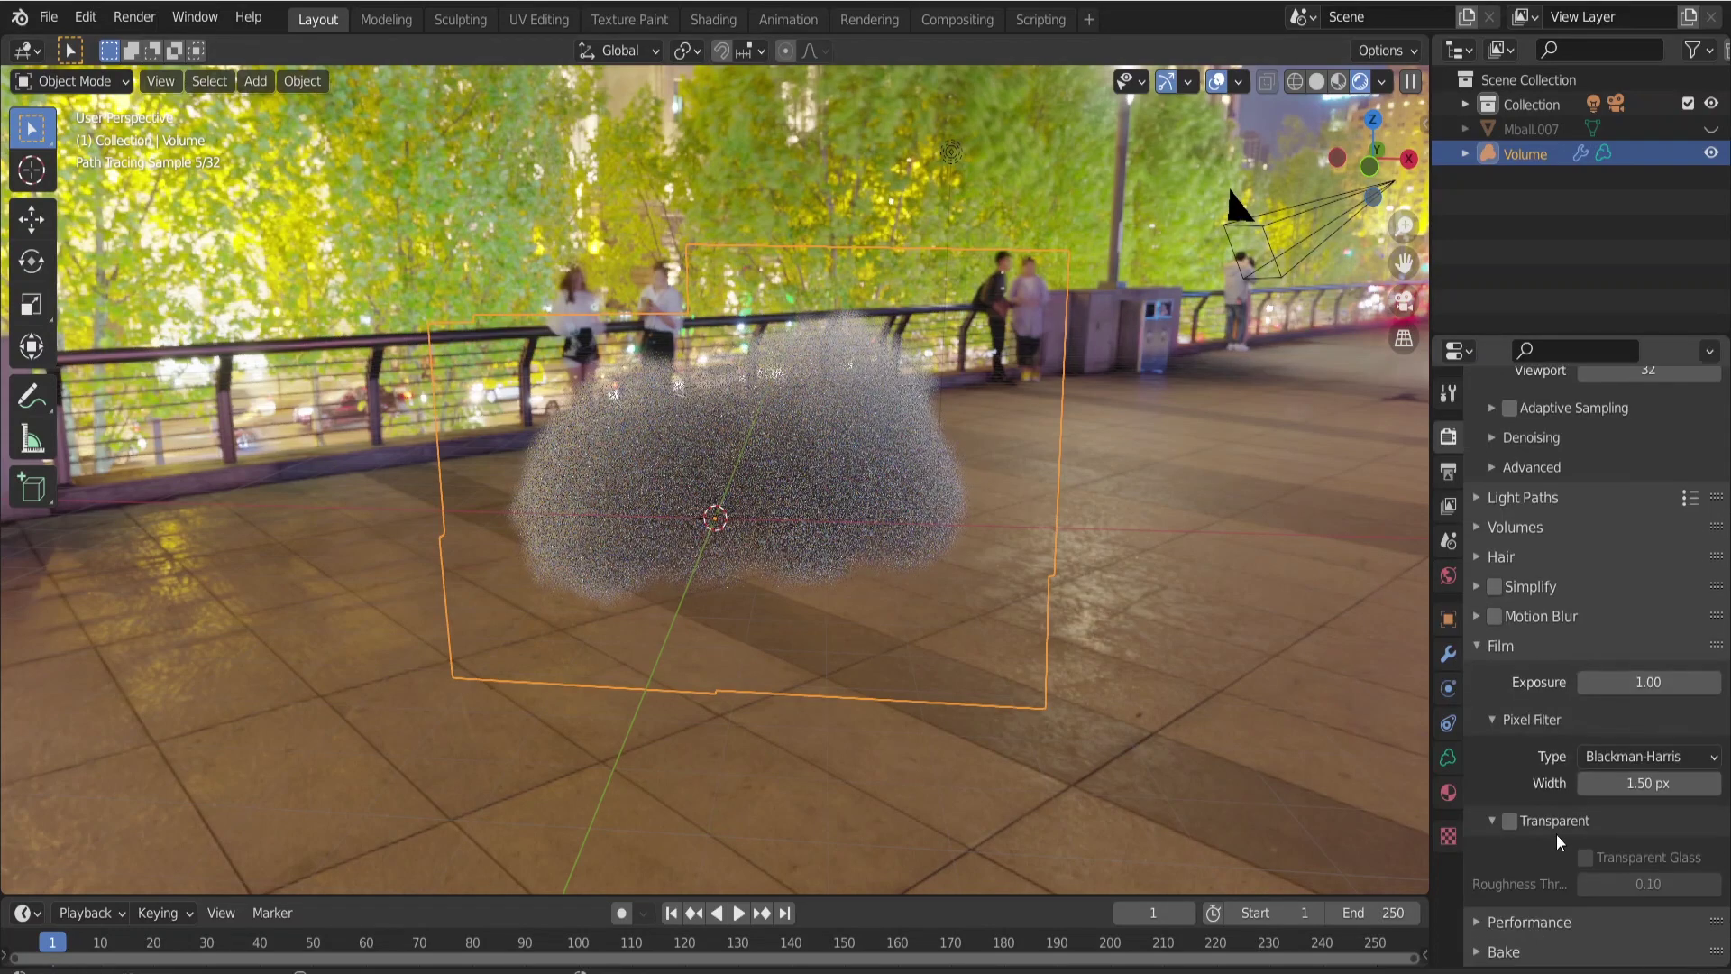
pyautogui.click(1509, 820)
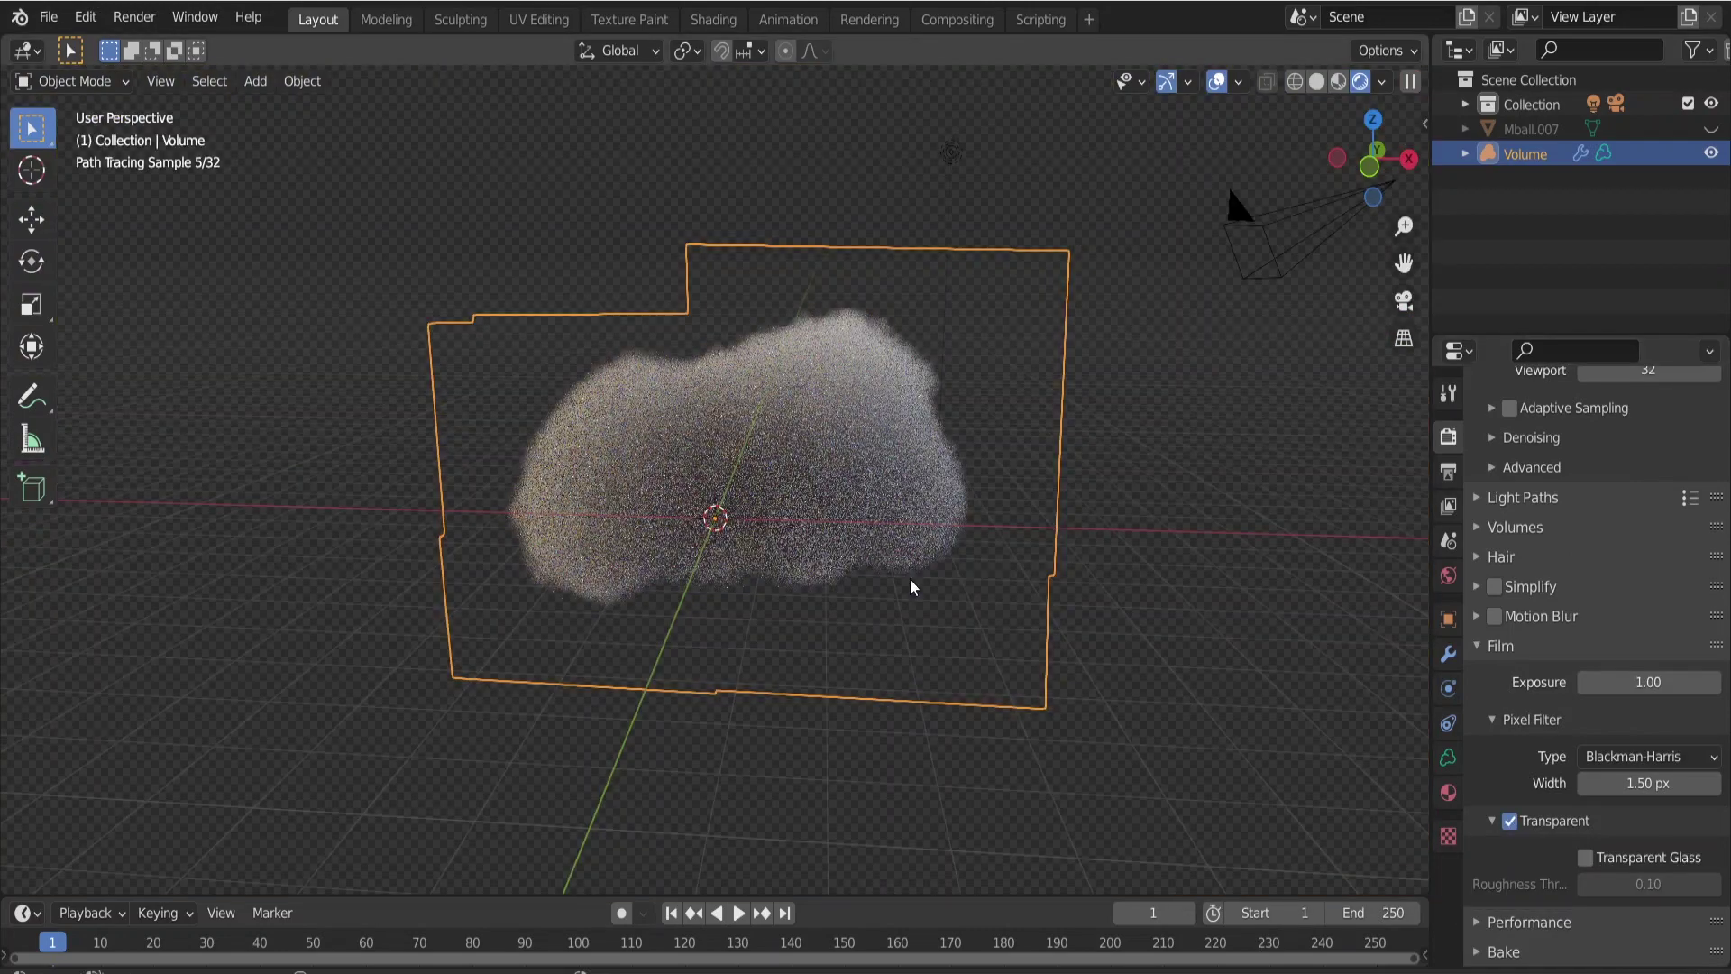